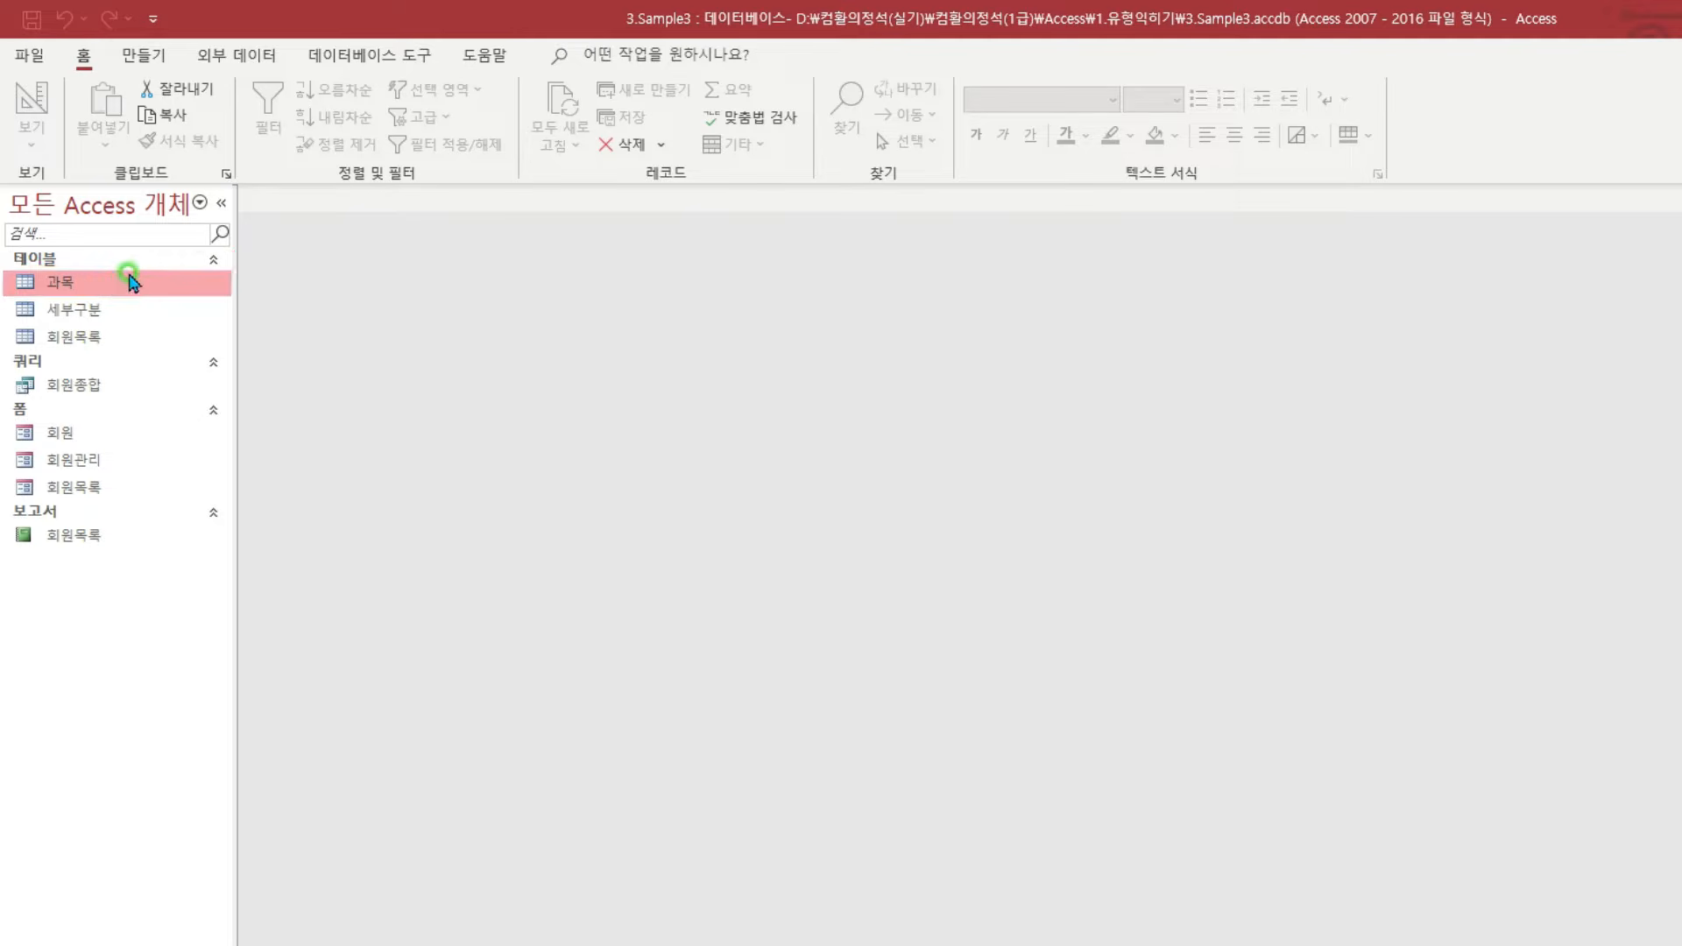
Open the 과목 table and switch it to Design view.
double_click(114, 284)
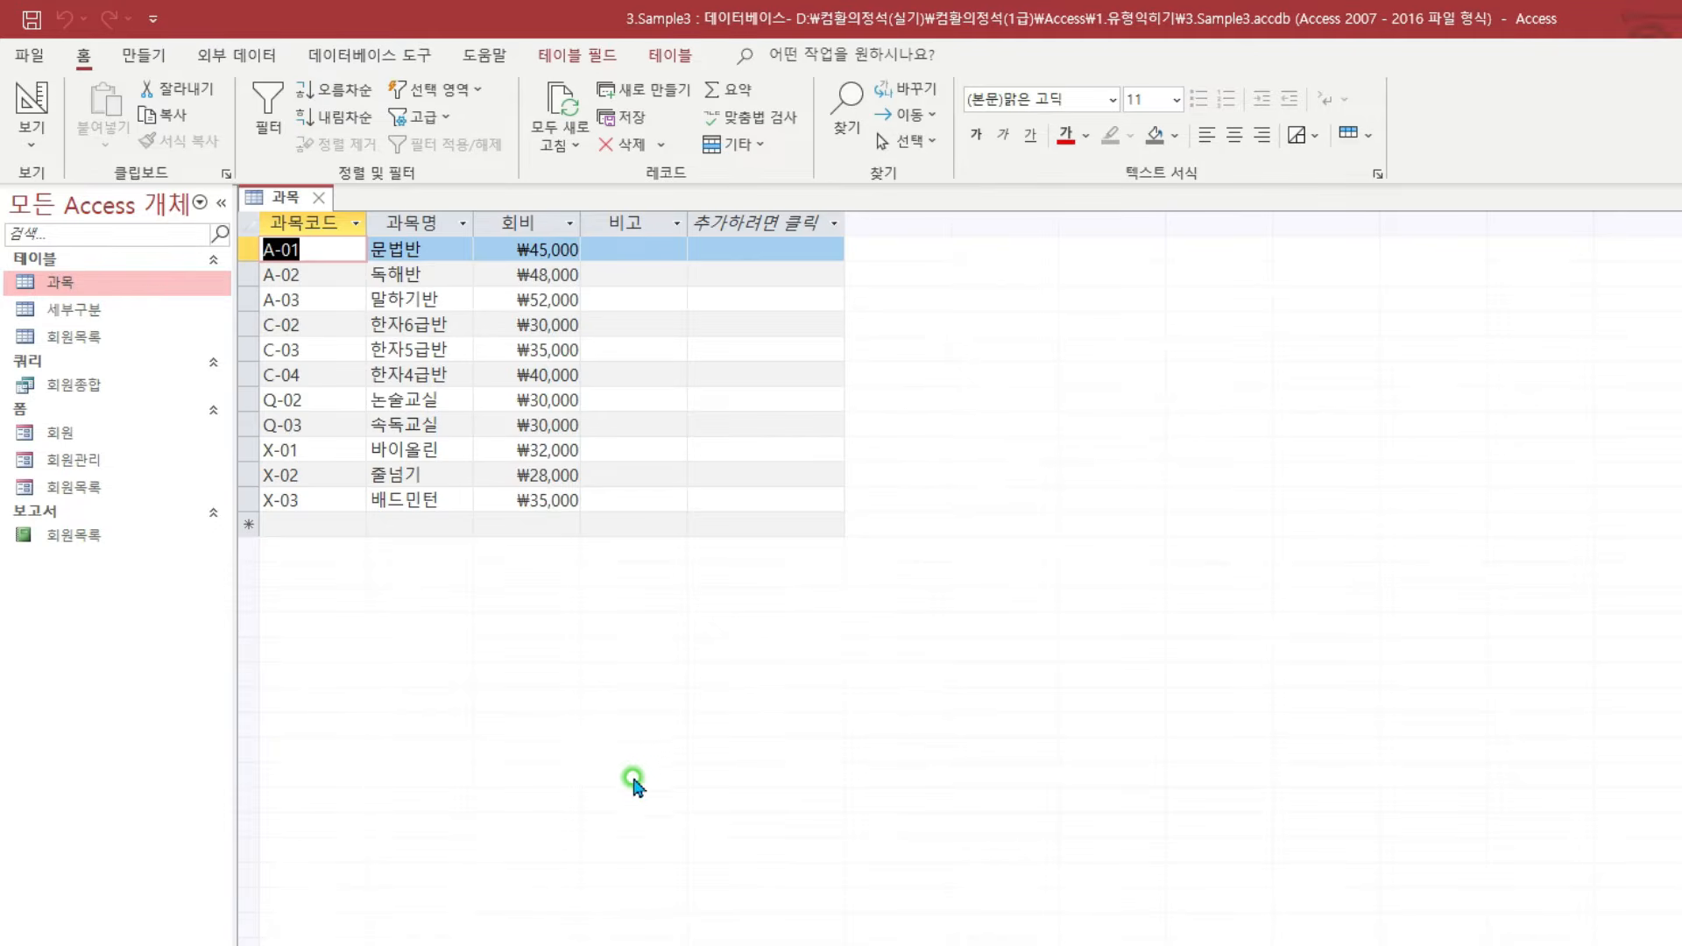
left_click_drag(358, 210, 658, 211)
right_click(281, 198)
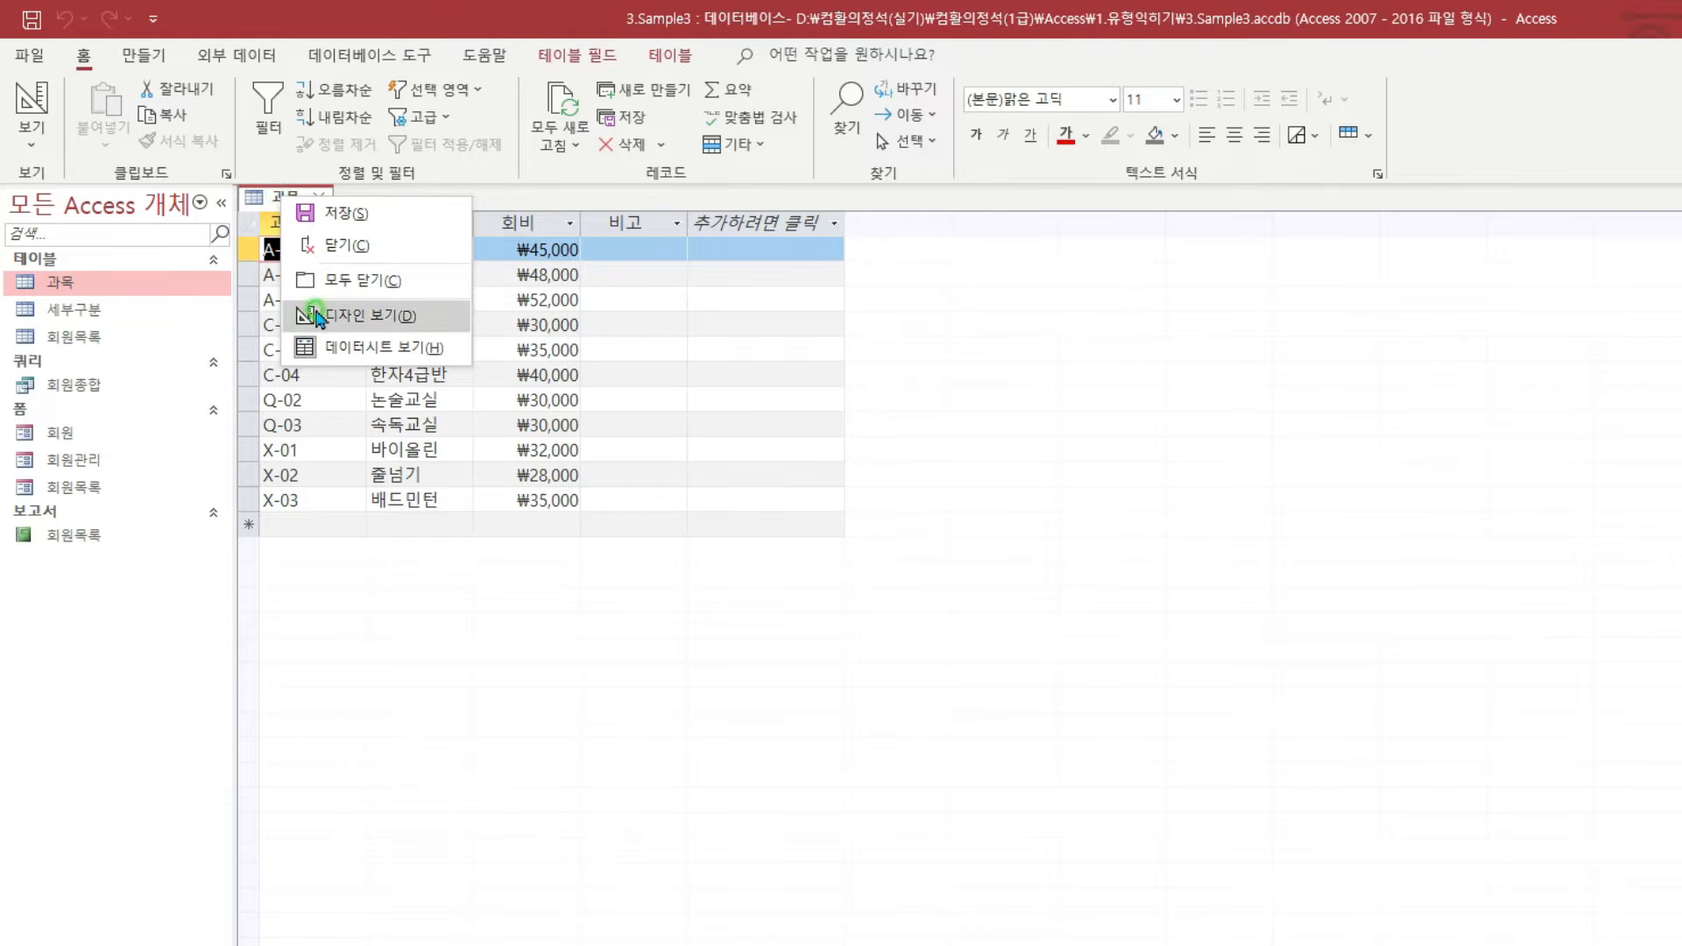
left_click(404, 317)
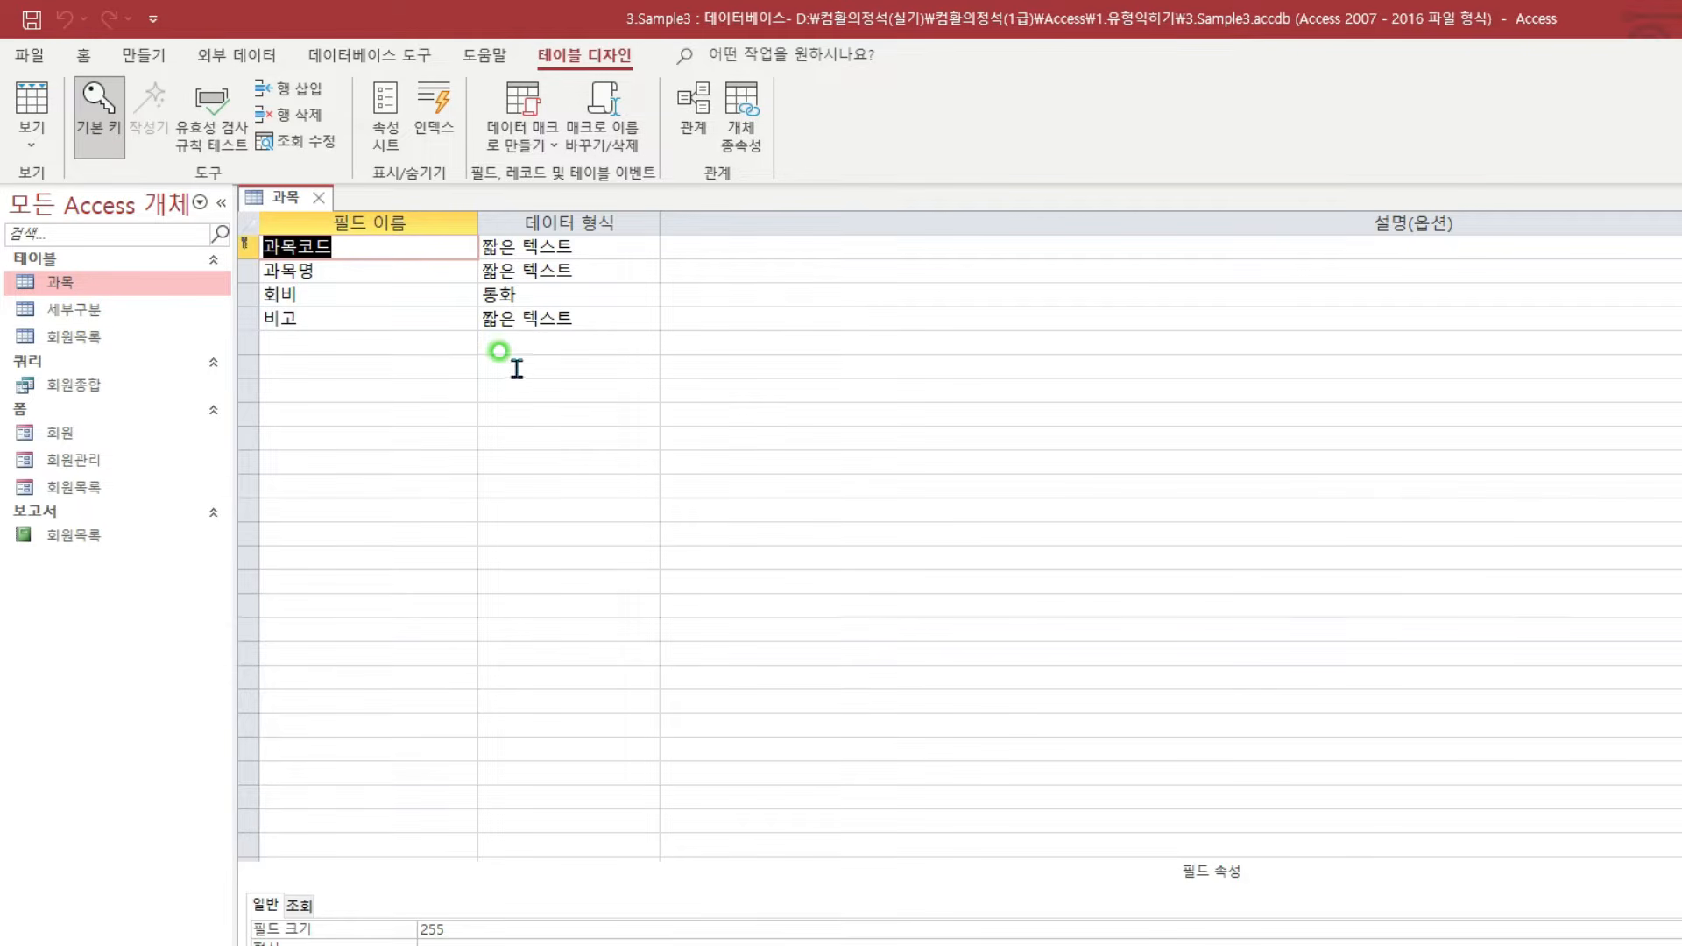
Set the 과목코드 field's input mask to >L-00;0 and close the 과목 table, saving its design changes.
left_click(367, 246)
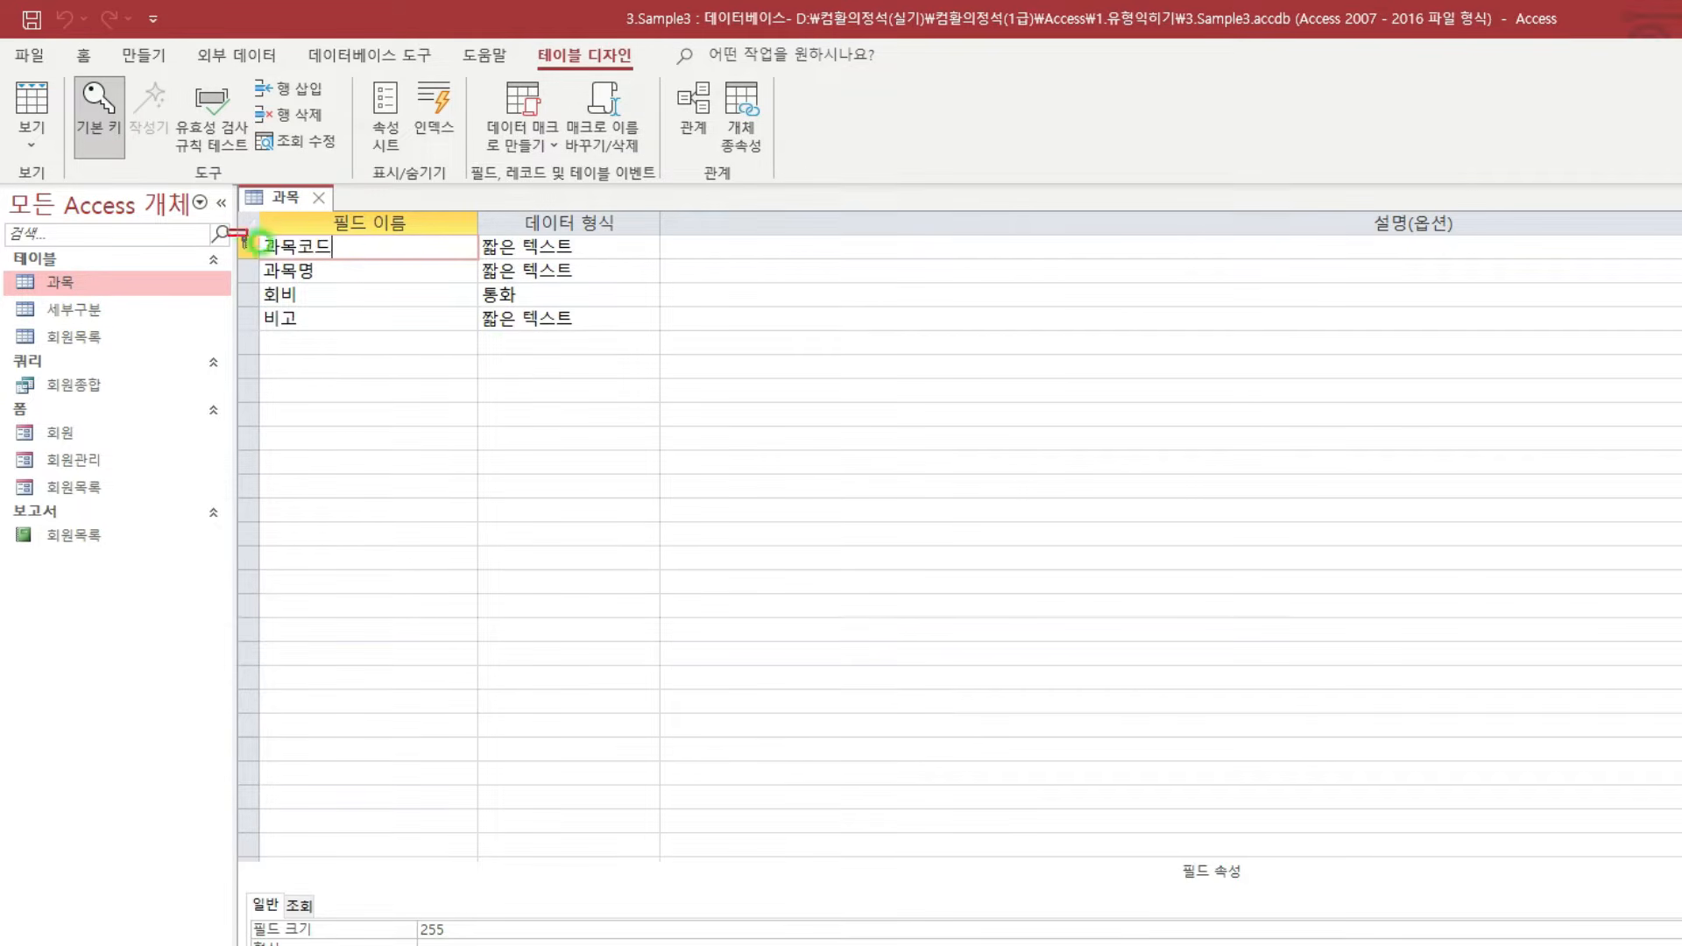
left_click_drag(249, 237, 661, 260)
key("Escape")
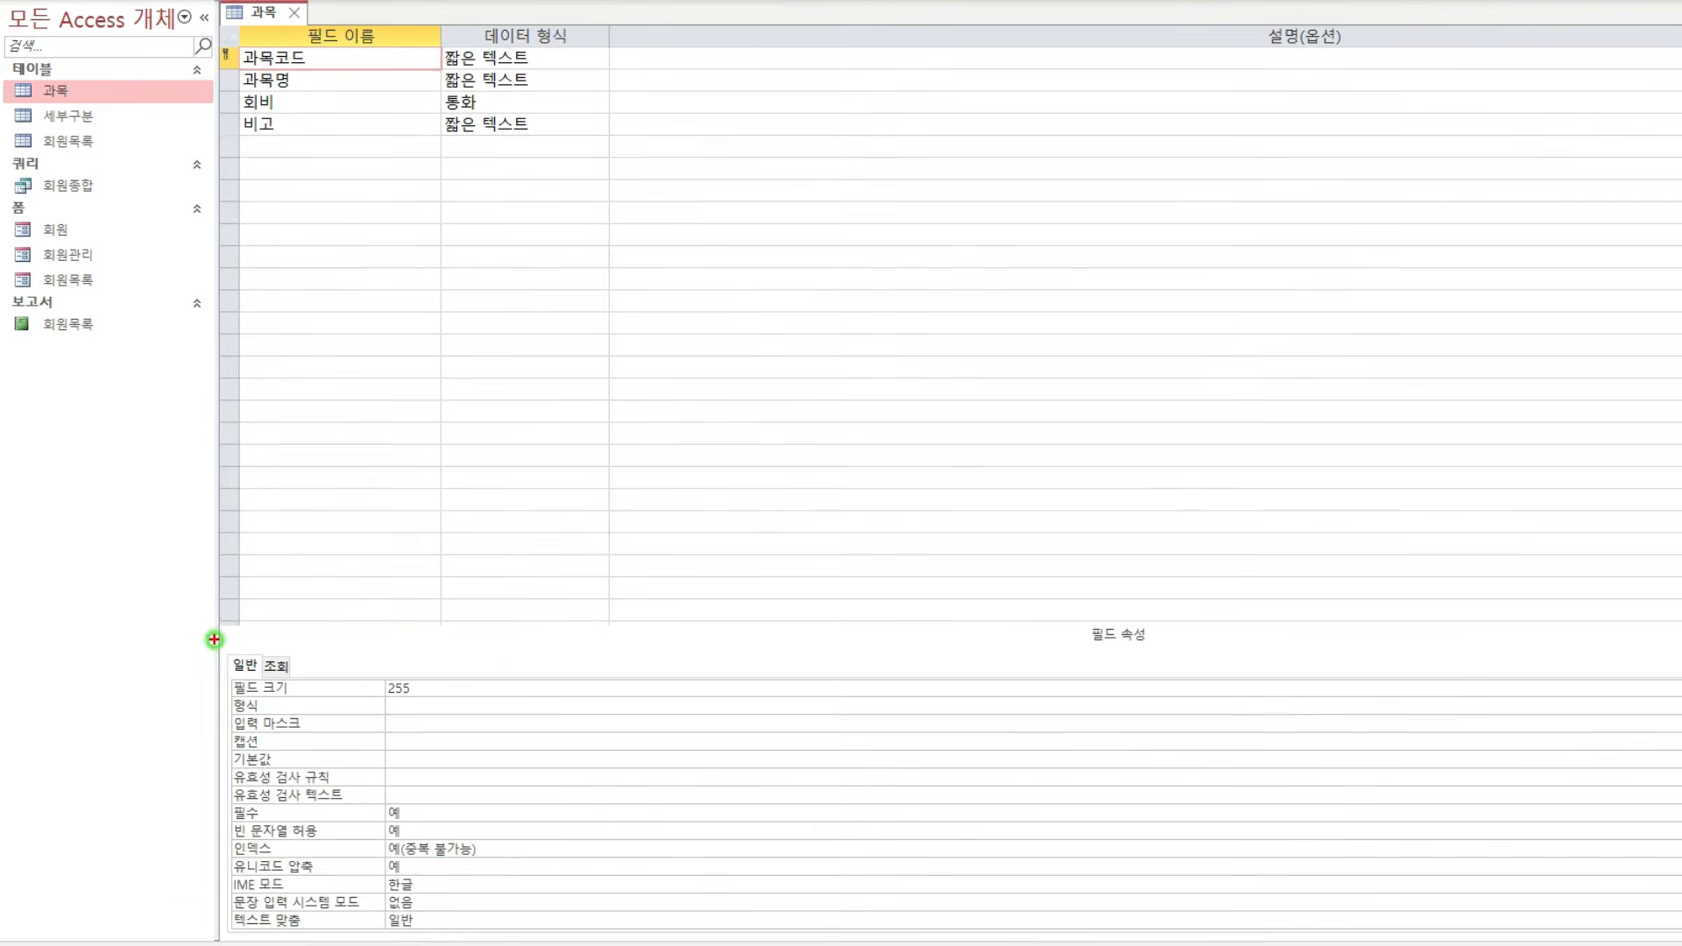
left_click_drag(214, 639, 694, 937)
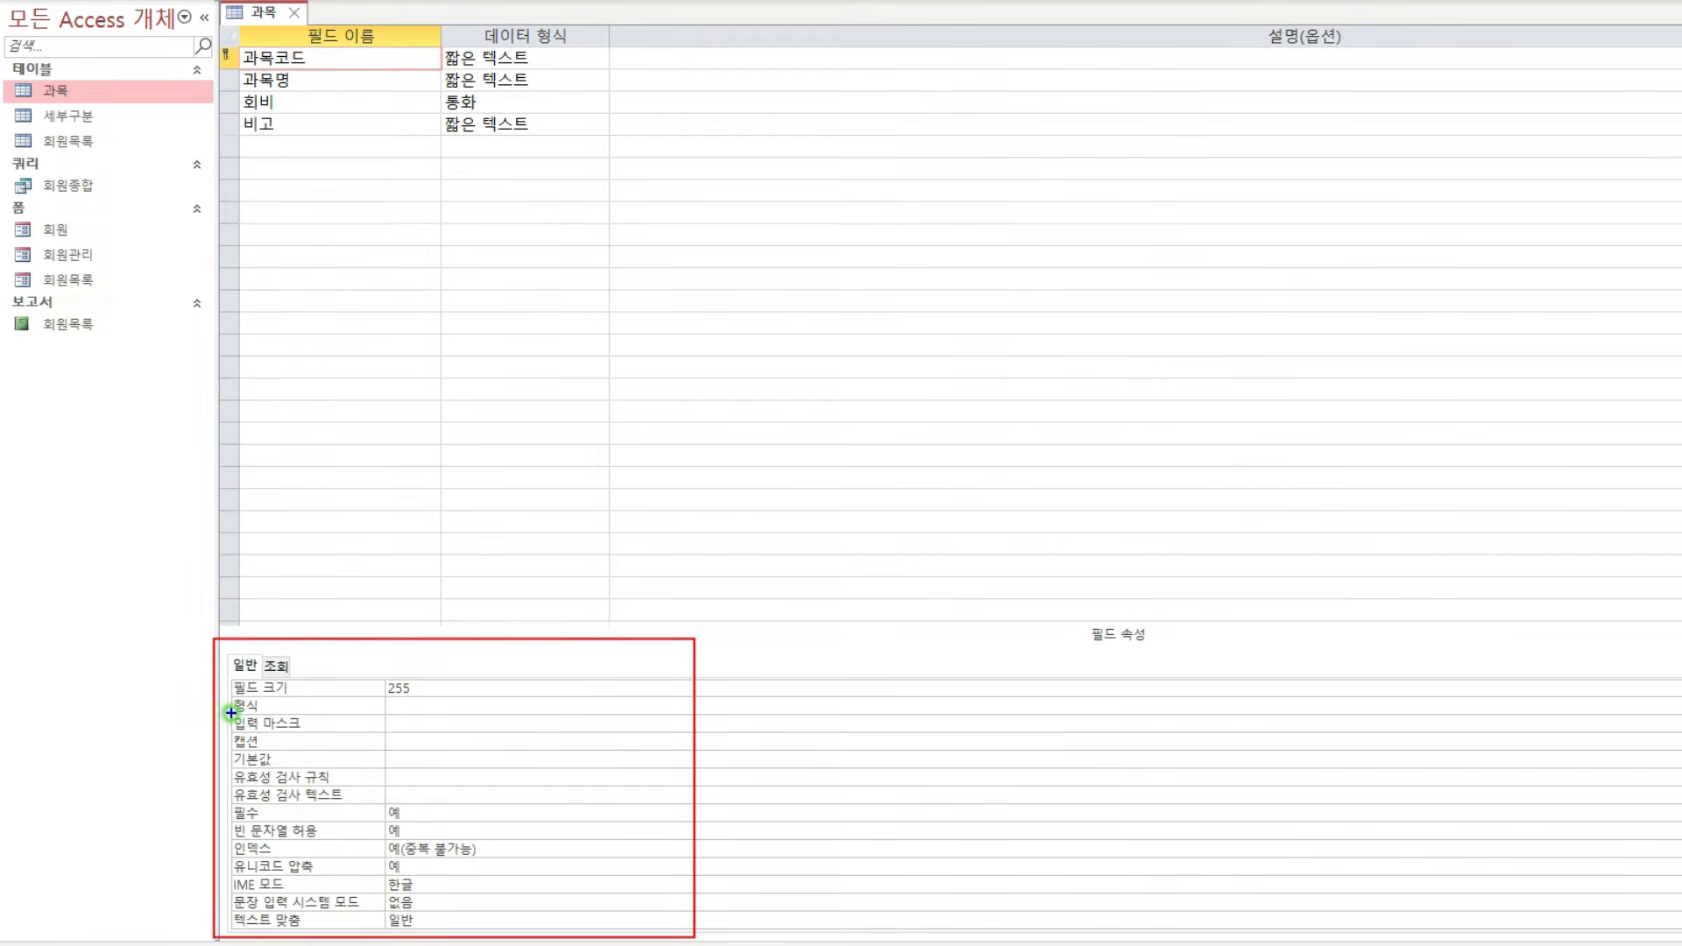
mouse_move(228, 712)
left_mouse_down()
mouse_move(247, 728)
mouse_move(626, 736)
left_mouse_up()
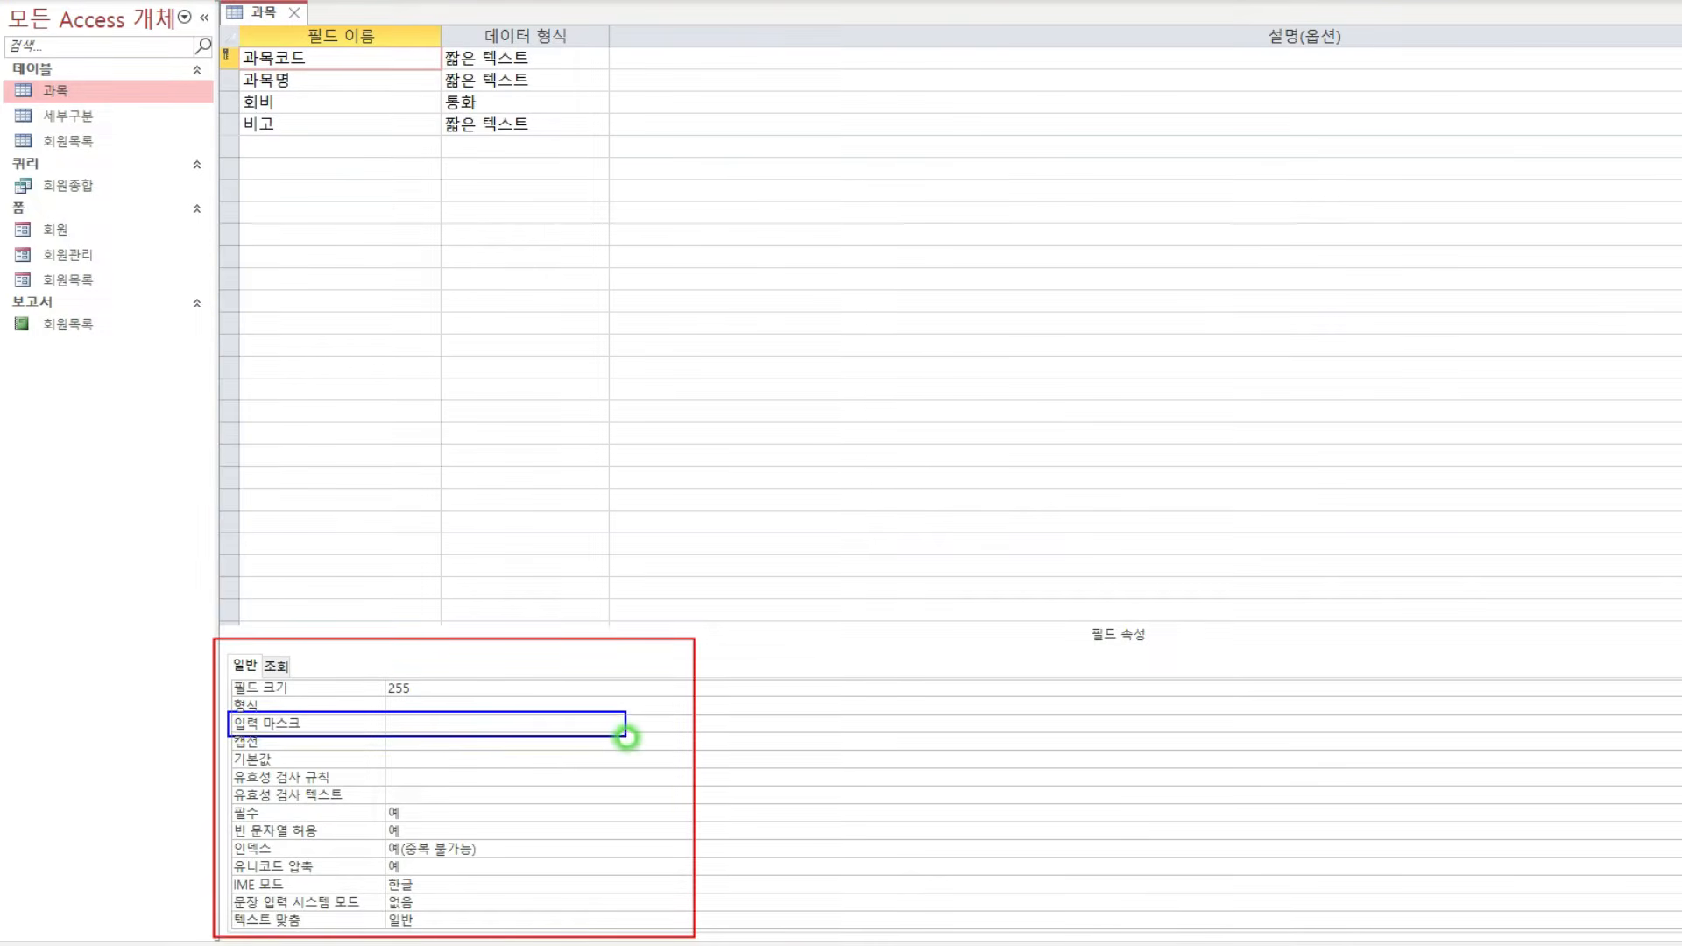
key("Escape")
left_click(498, 725)
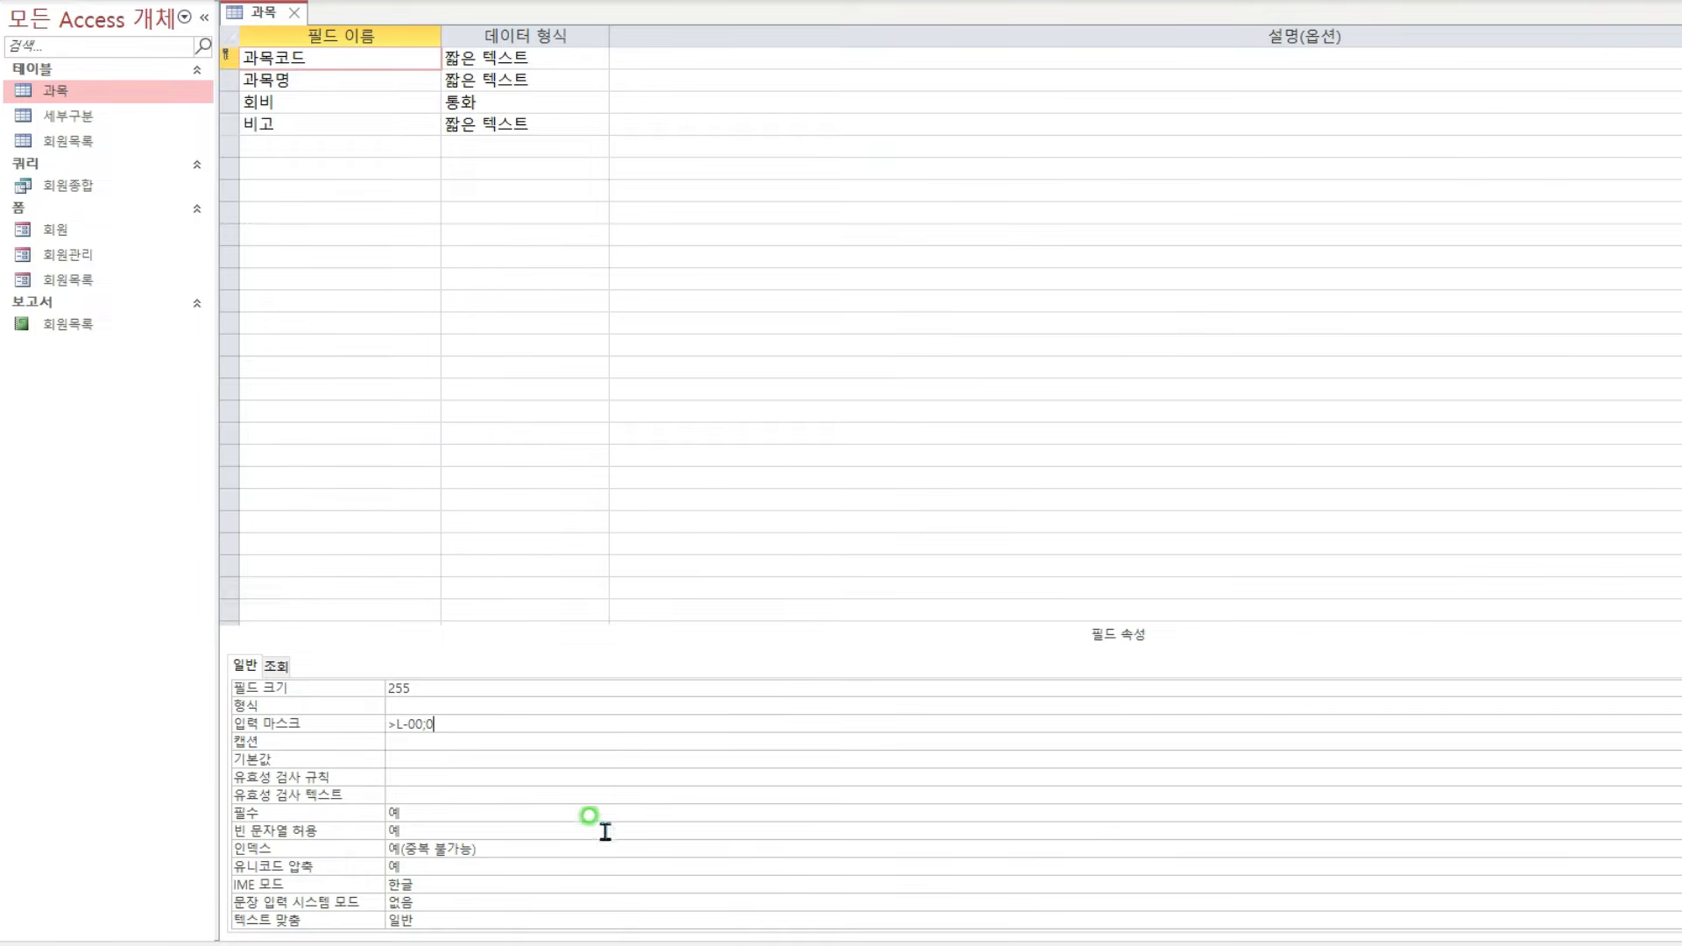
key("ctrl+2")
left_click_drag(227, 708, 475, 738)
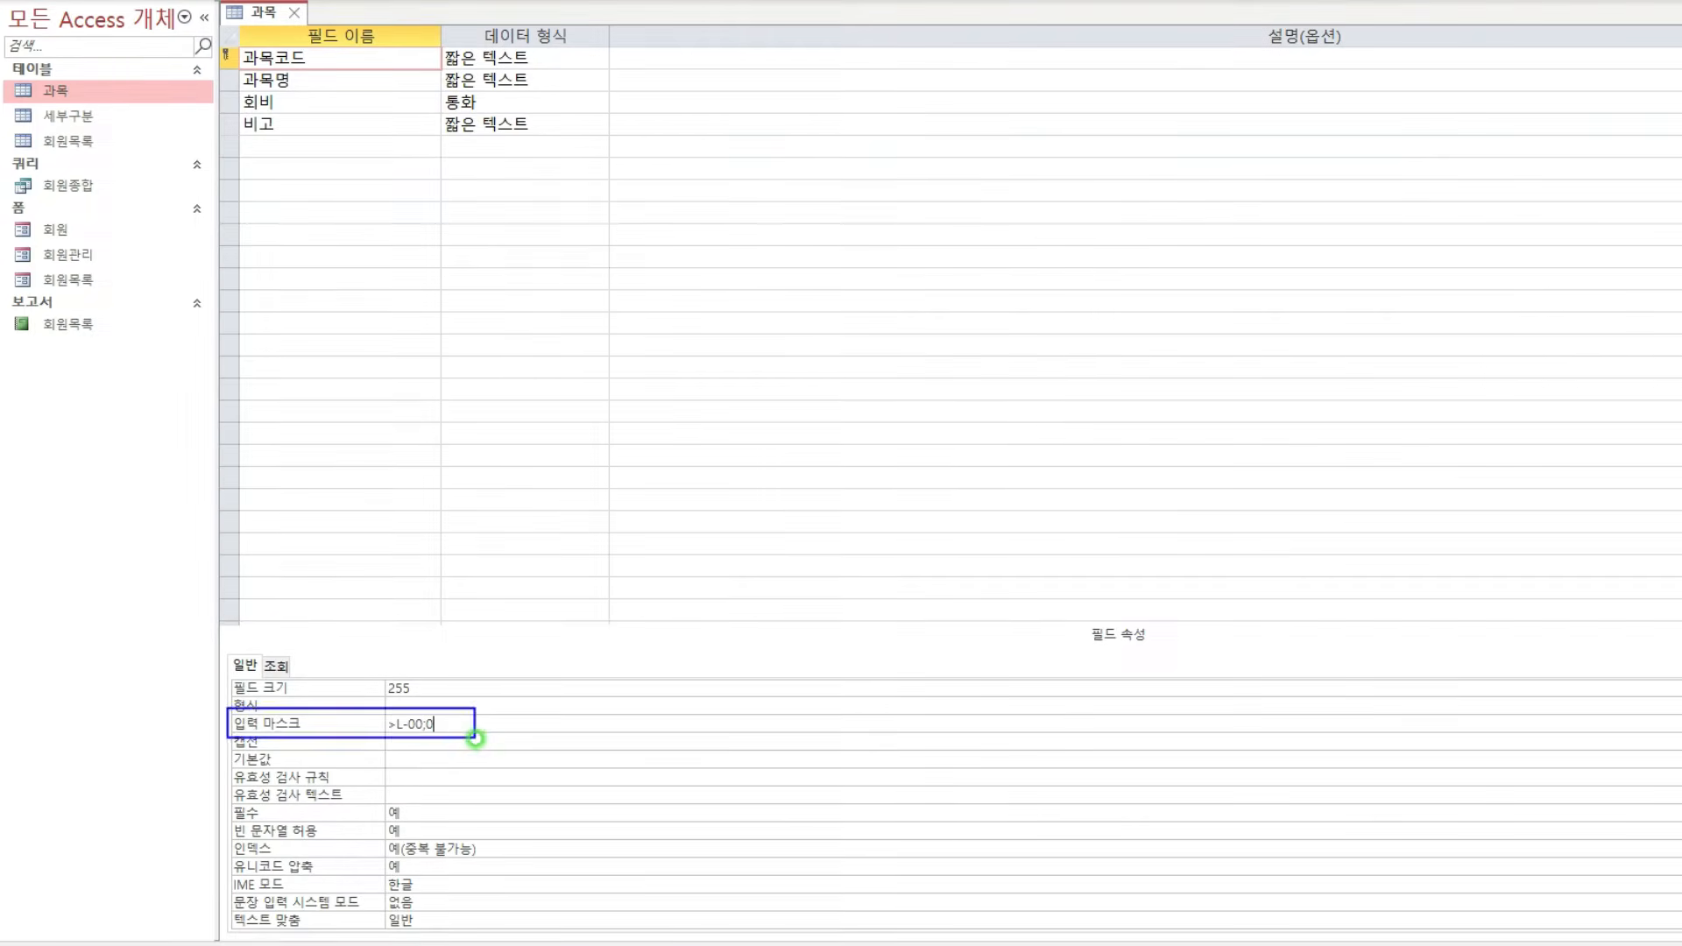
key("Escape")
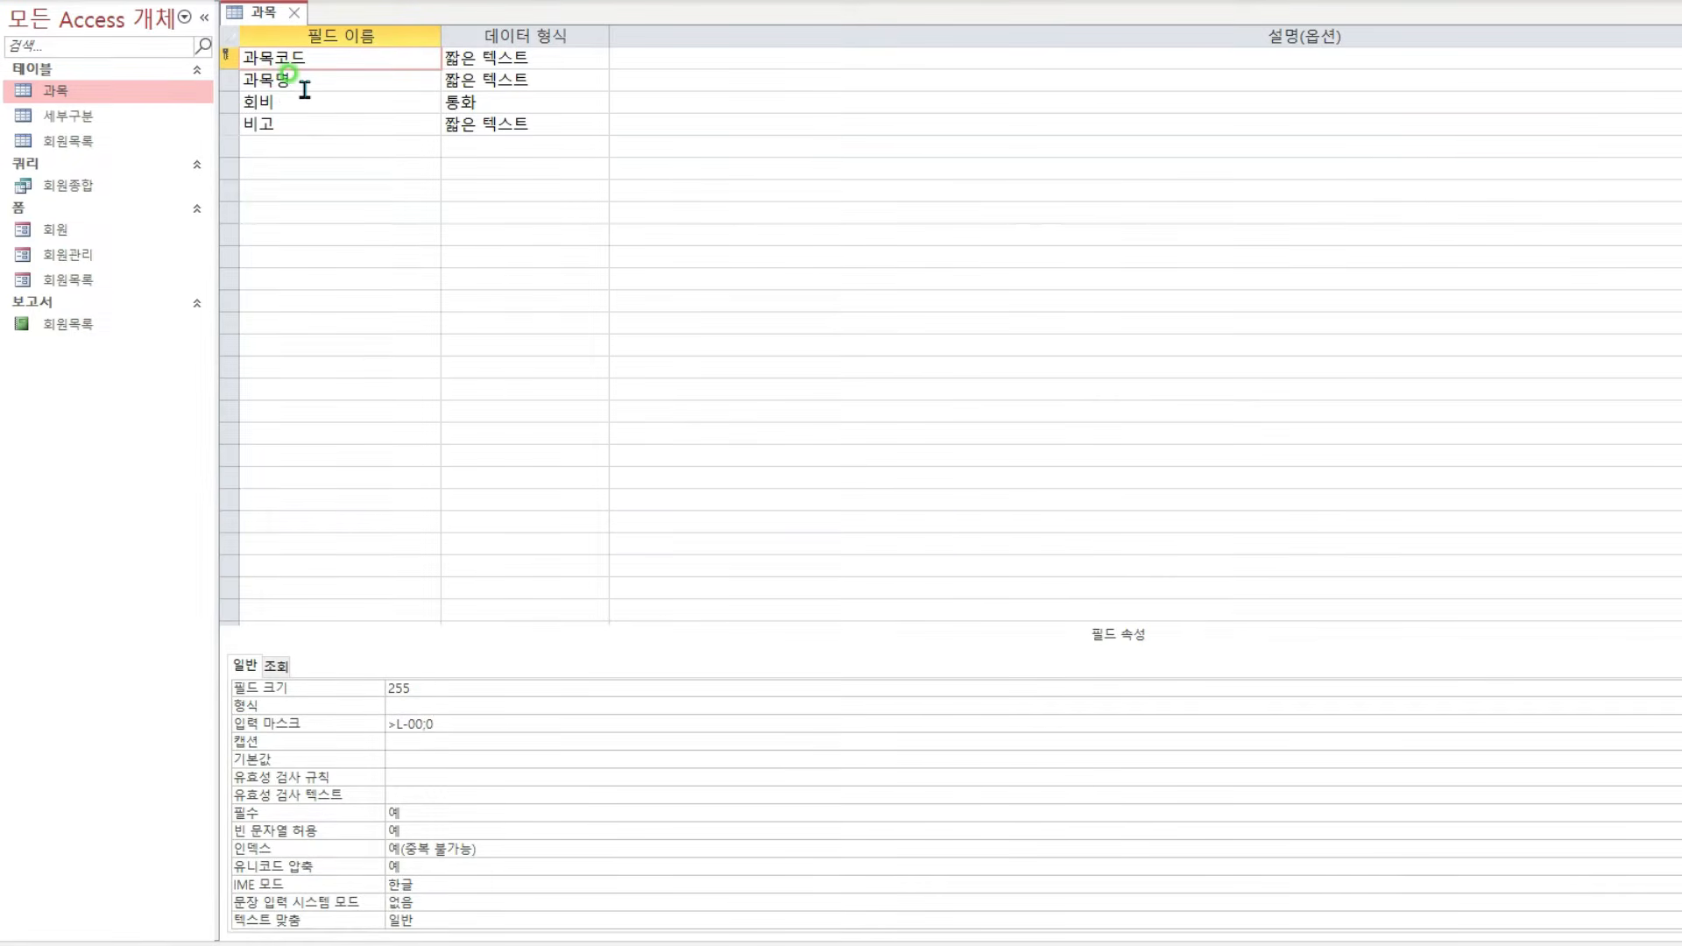
left_click(296, 16)
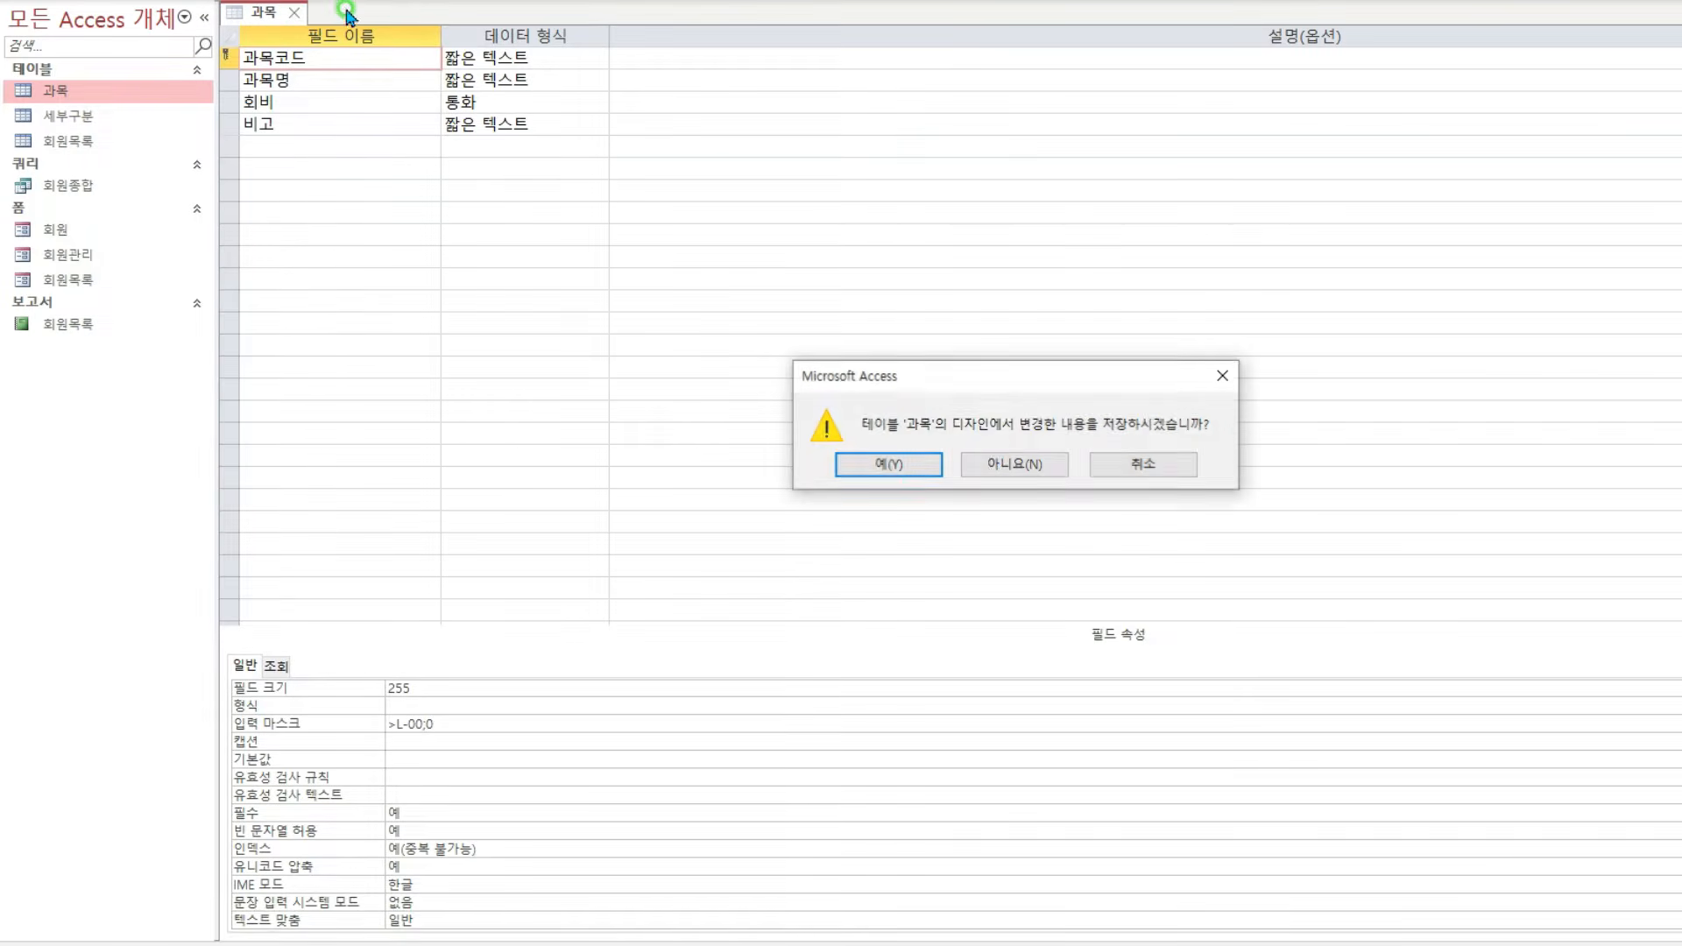
left_click(927, 473)
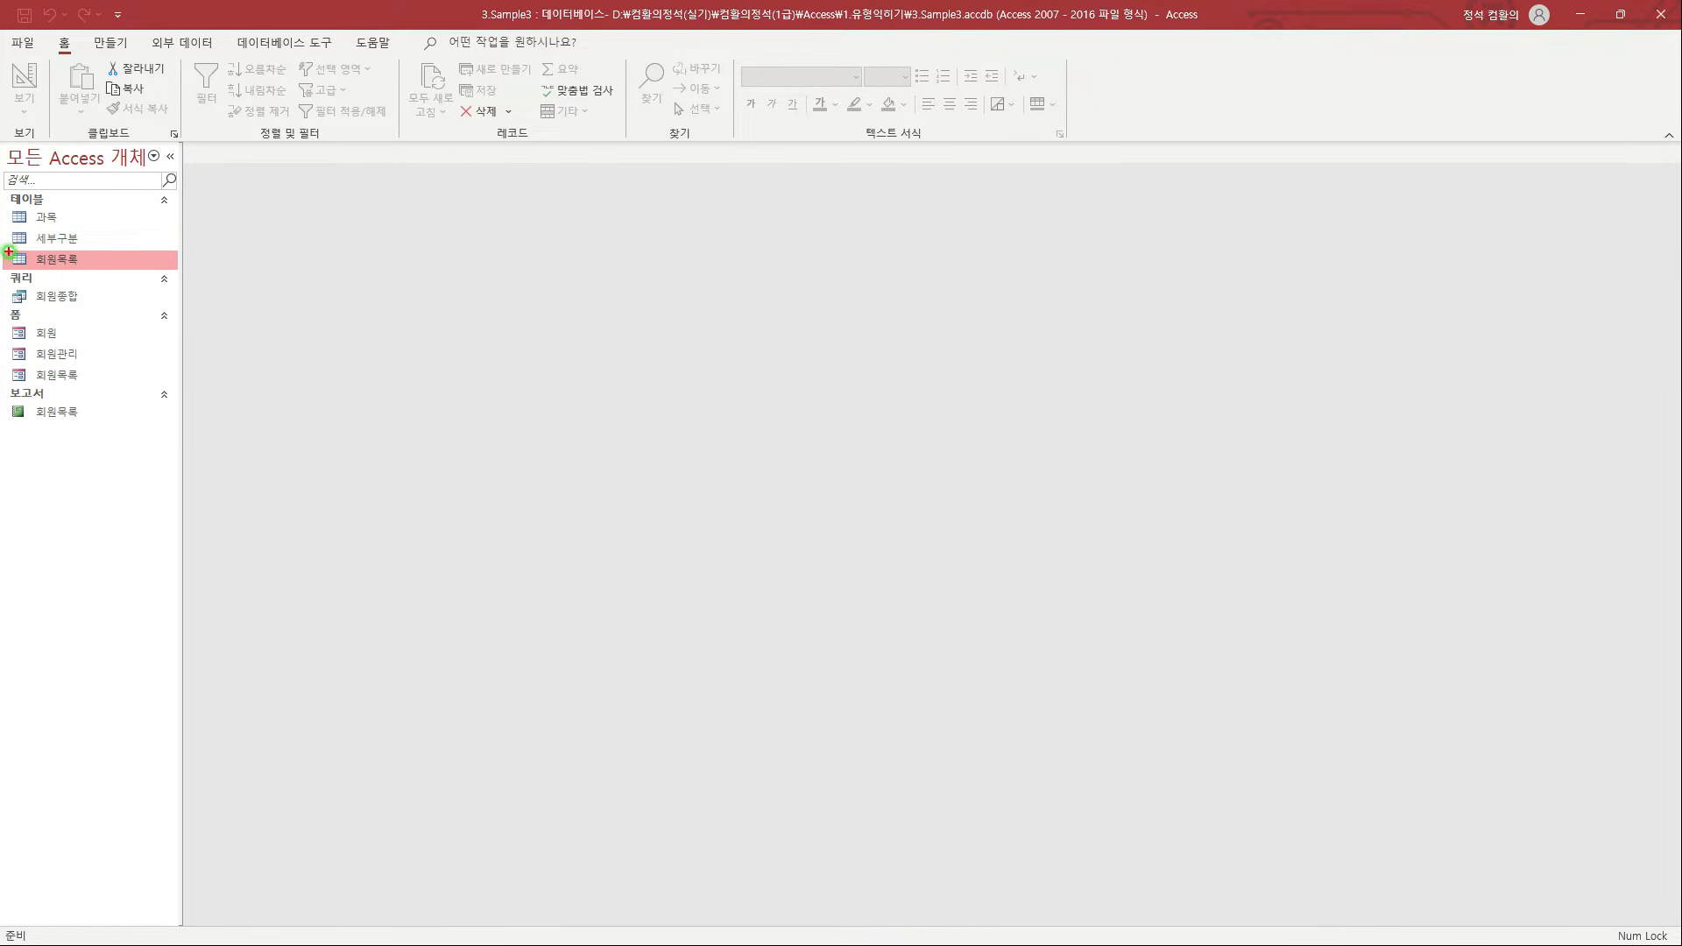
Open the 회원목록 table in Design view.
left_click_drag(4, 247, 155, 273)
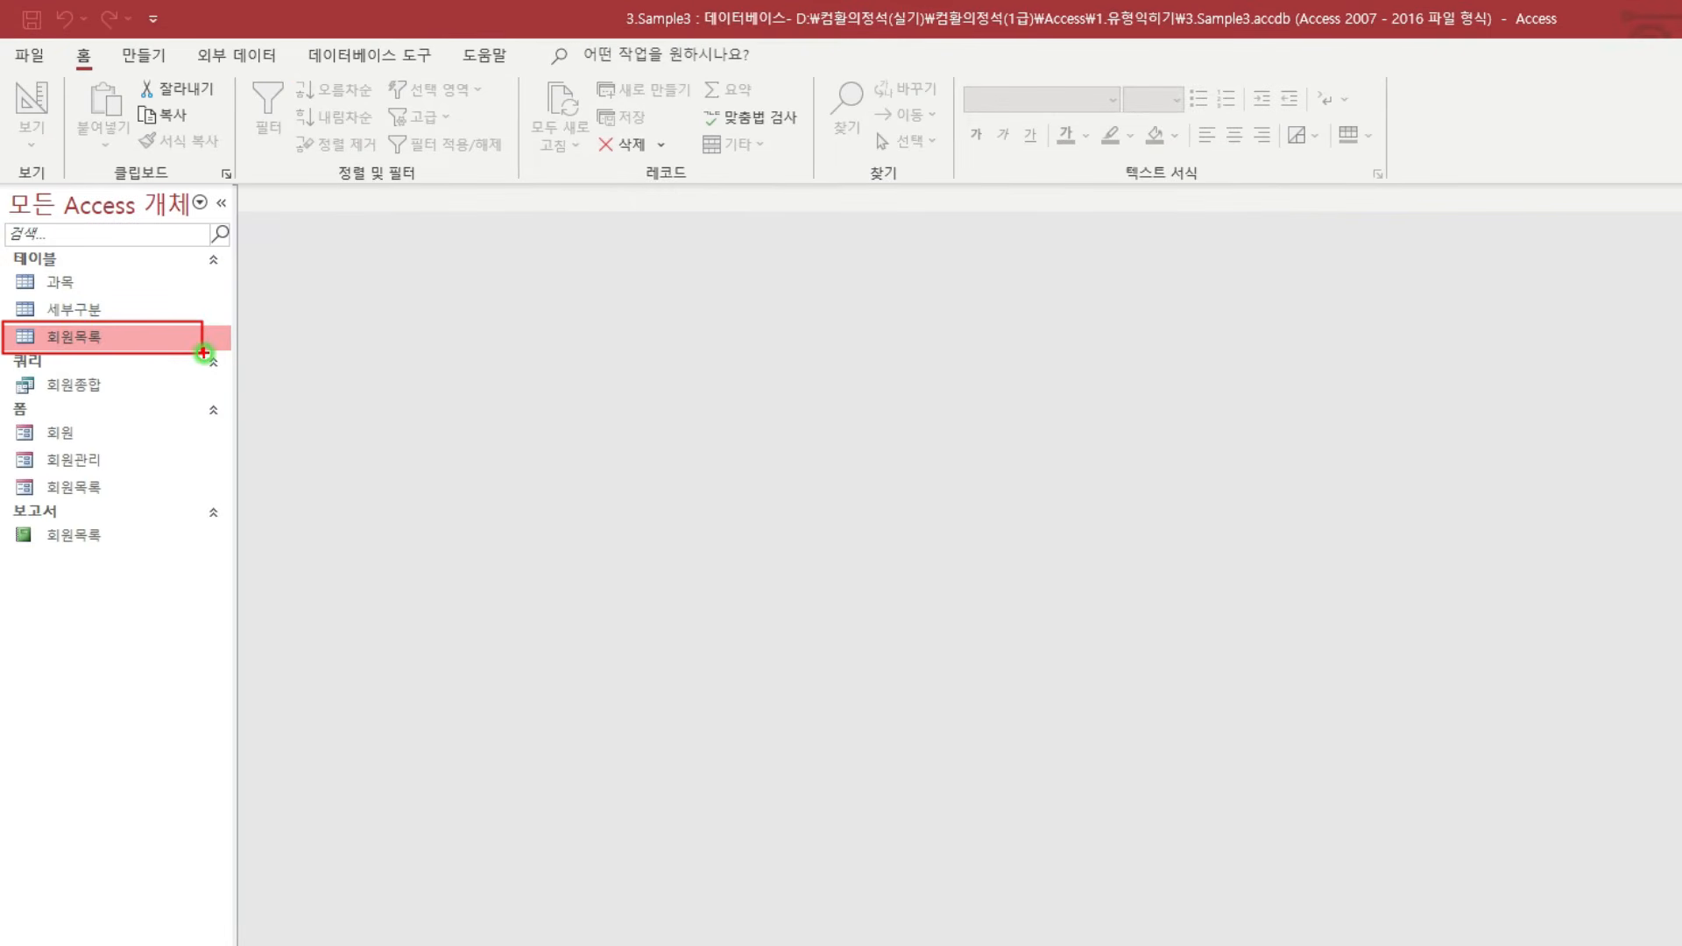
key("Escape")
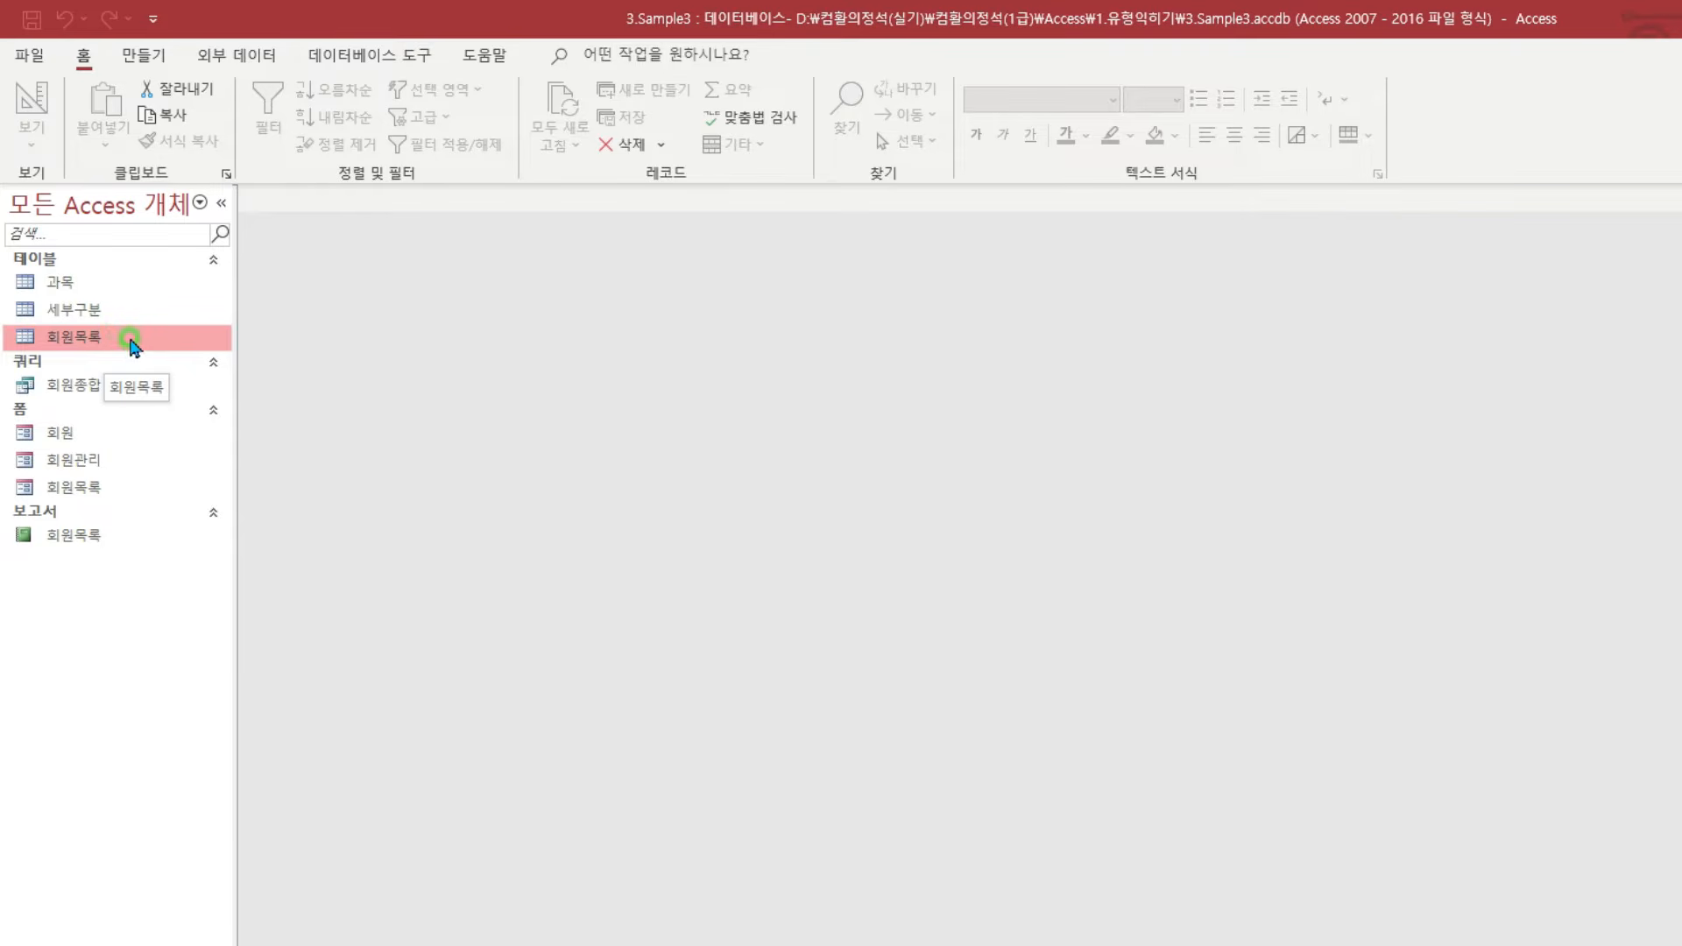
right_click(130, 339)
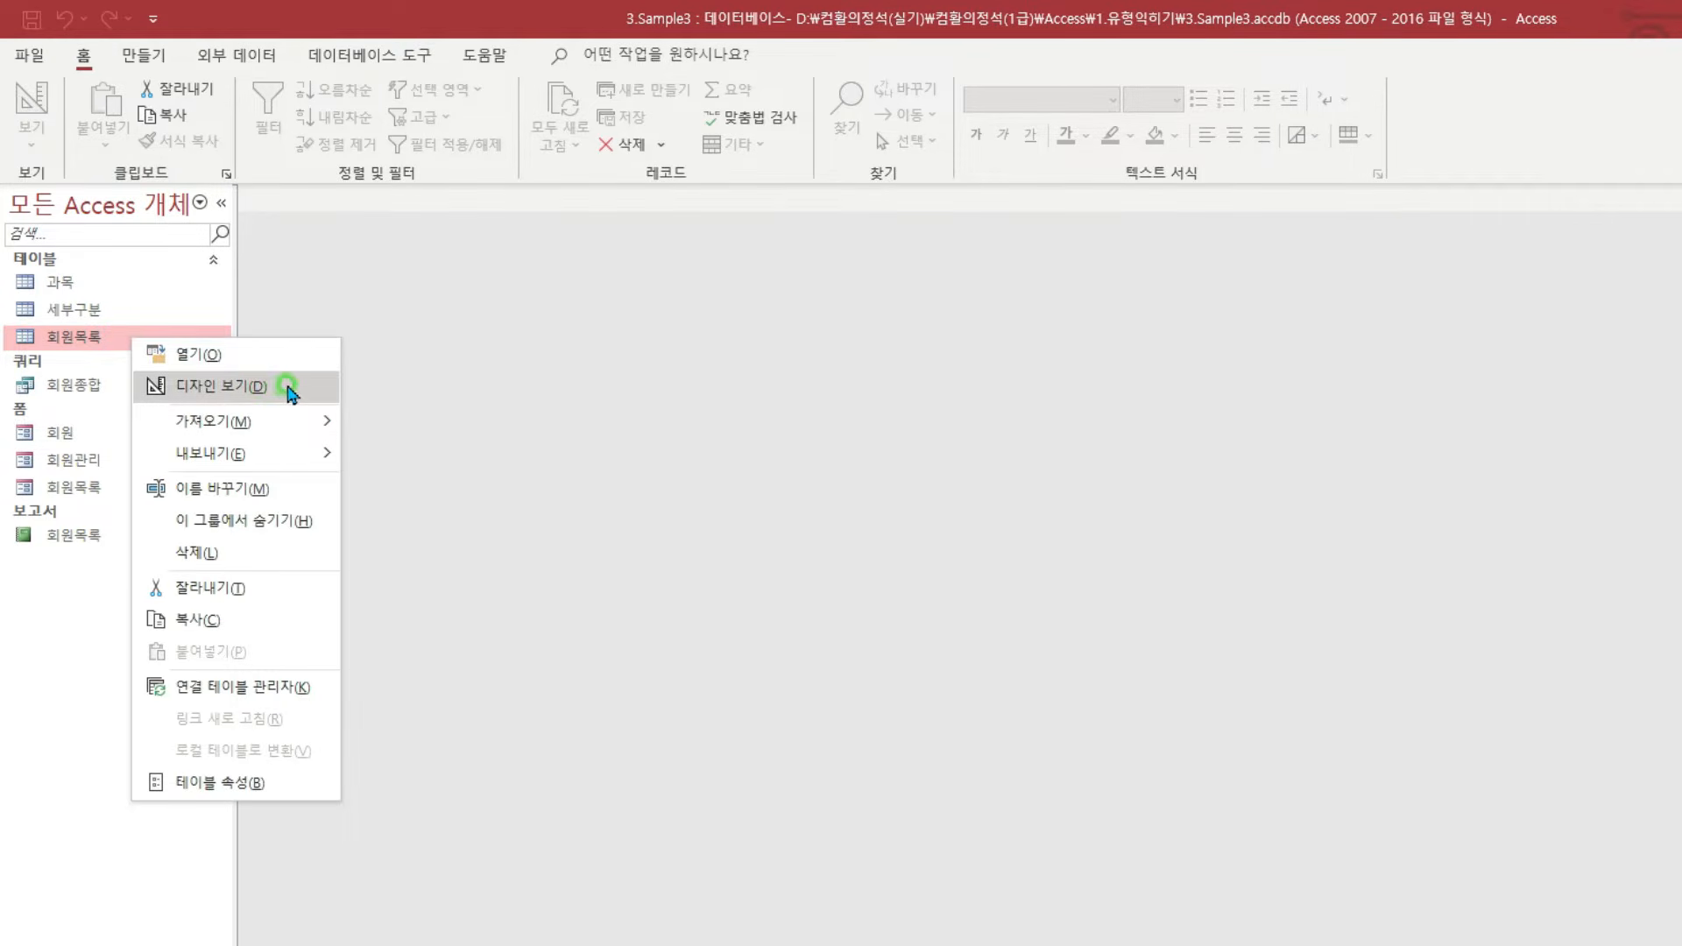
left_click_drag(131, 370, 297, 403)
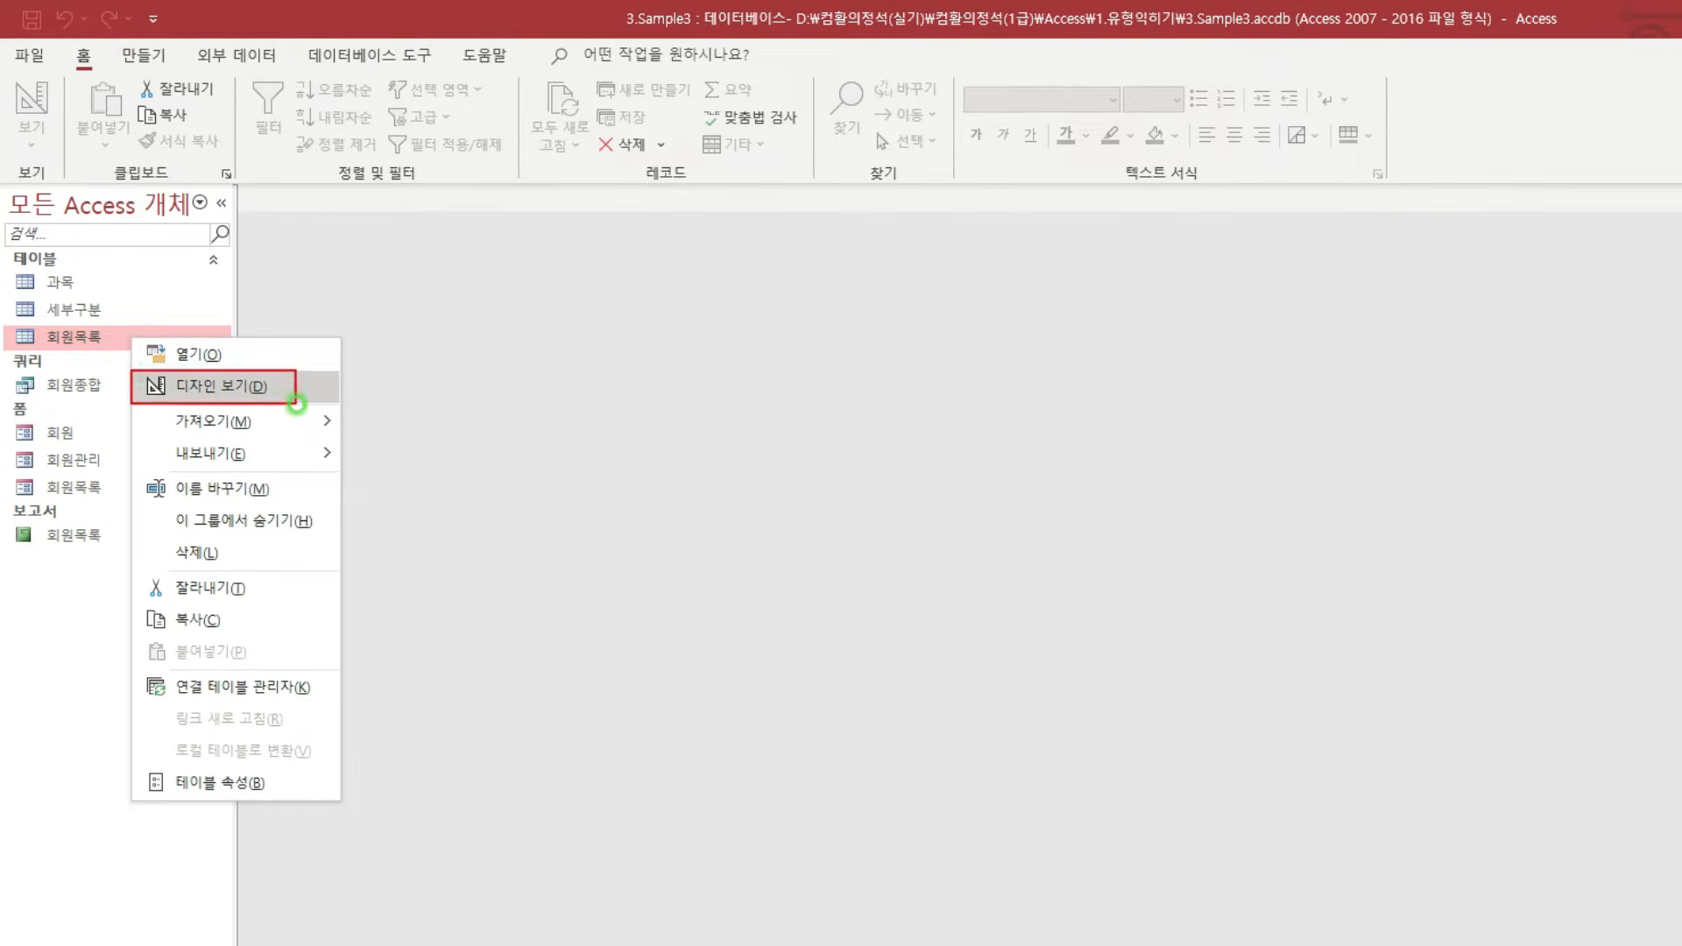
key("Escape")
right_click(135, 337)
left_click(179, 376)
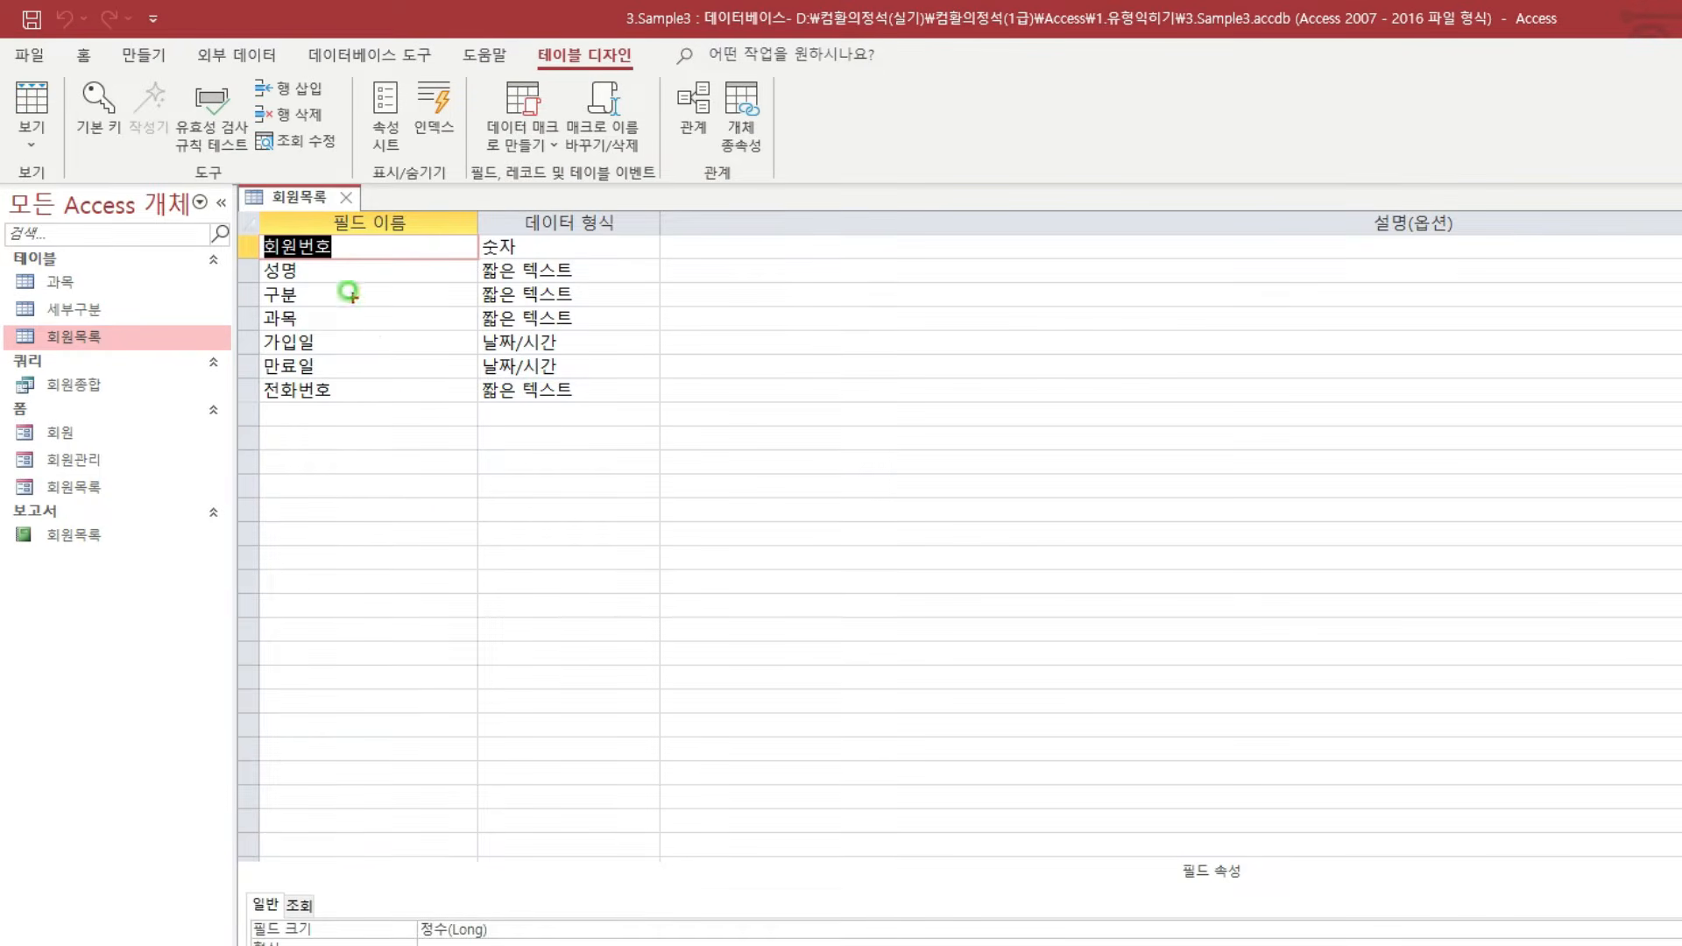
Set the 회원번호 and 성명 fields together as the primary key of the 회원목록 table.
mouse_move(331, 231)
left_mouse_down()
mouse_move(346, 227)
mouse_move(306, 256)
left_mouse_up()
left_click_drag(70, 75, 126, 150)
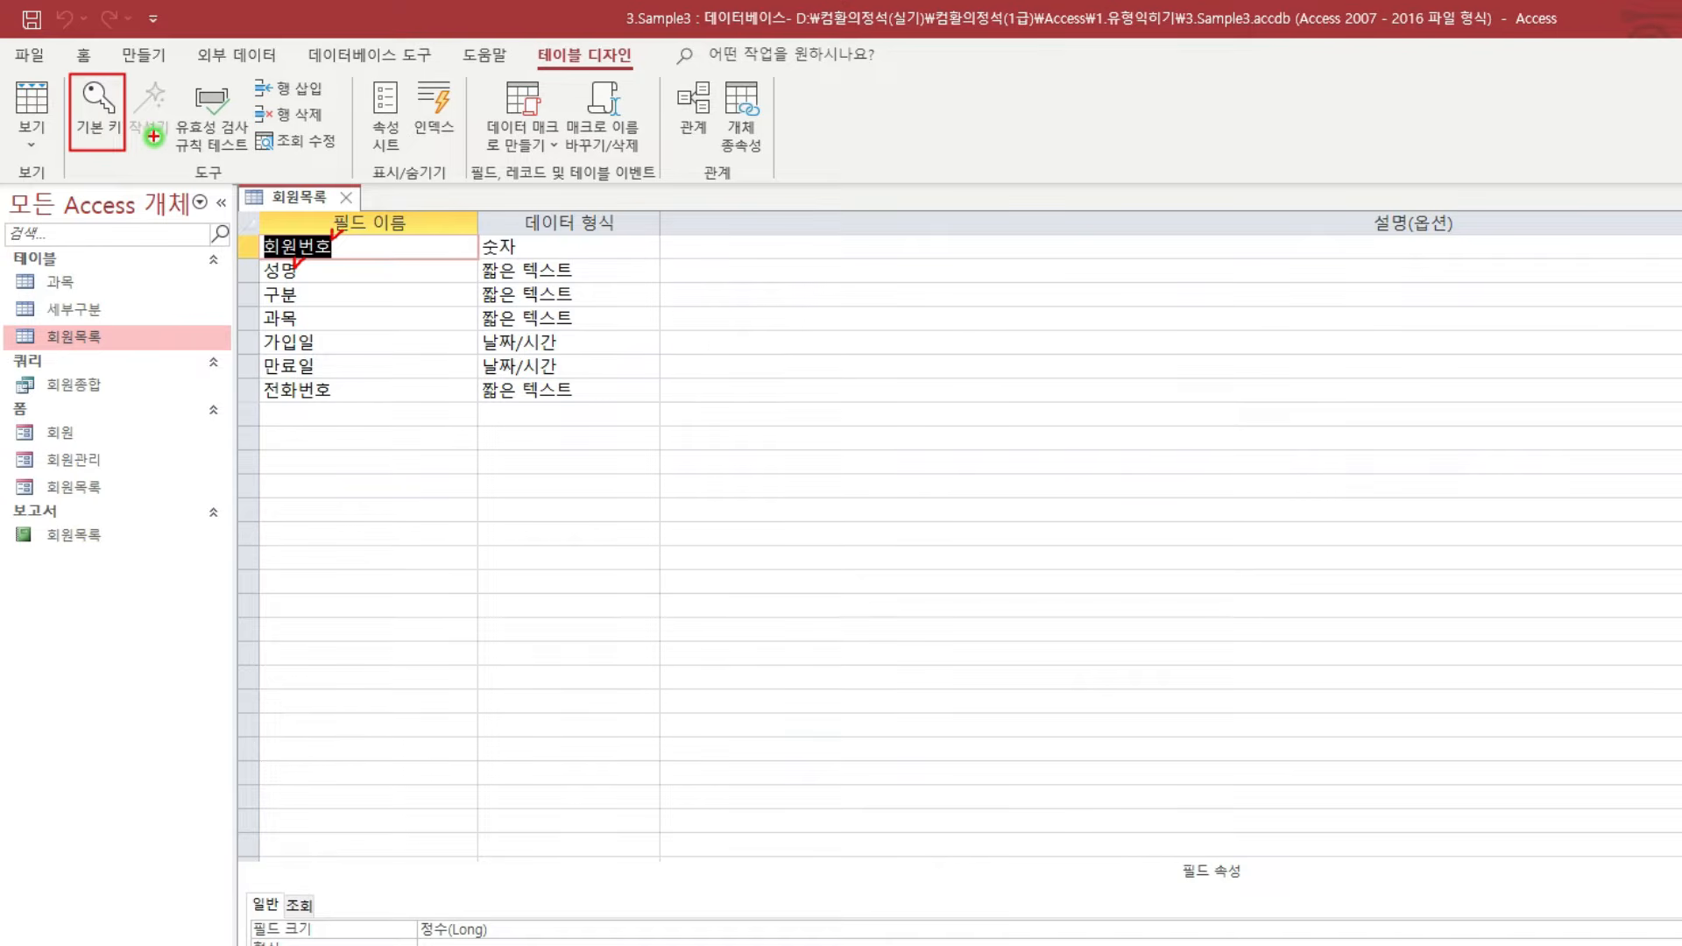
key("Escape")
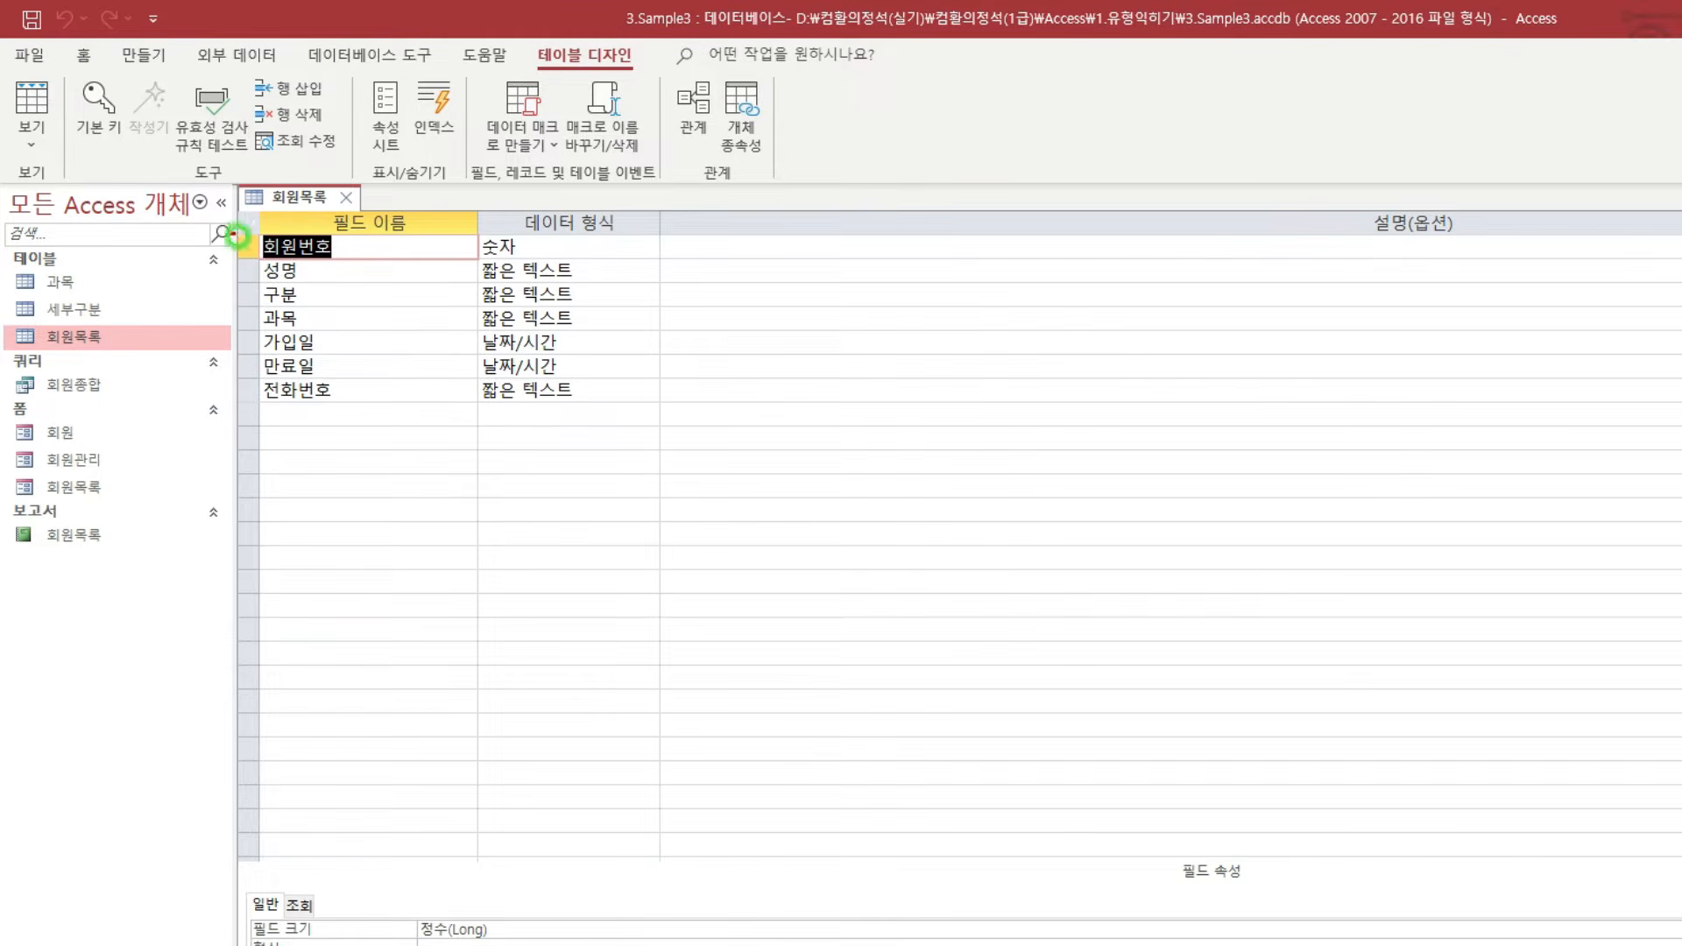
left_click(248, 246)
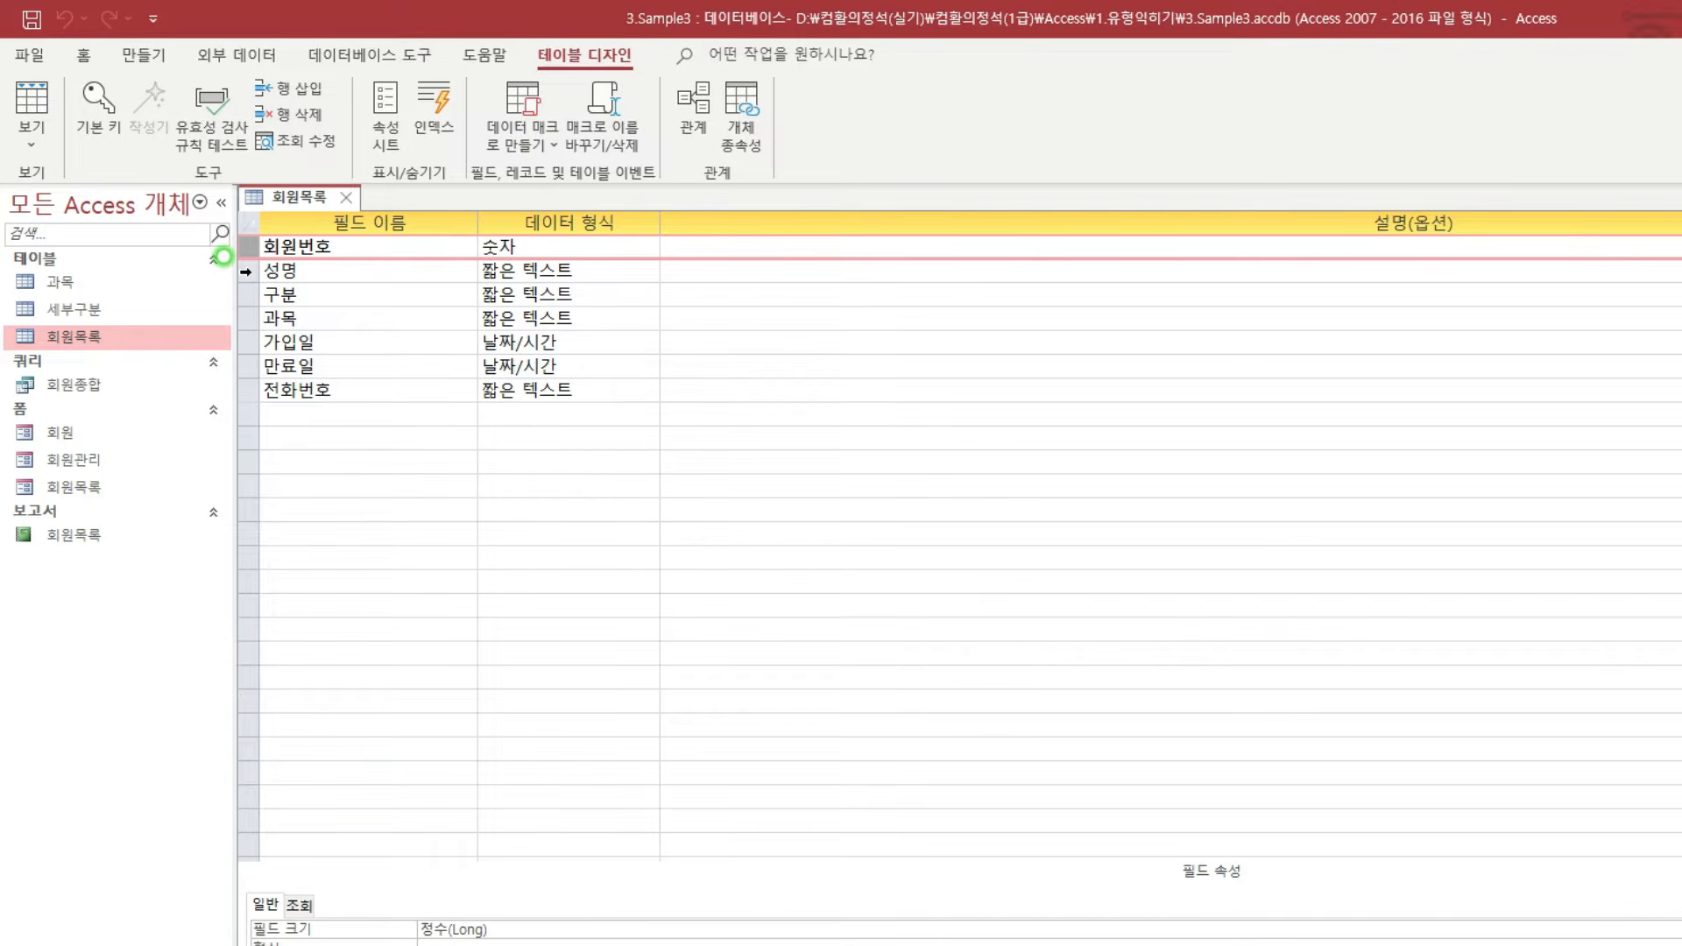
left_click(246, 271, "ctrl")
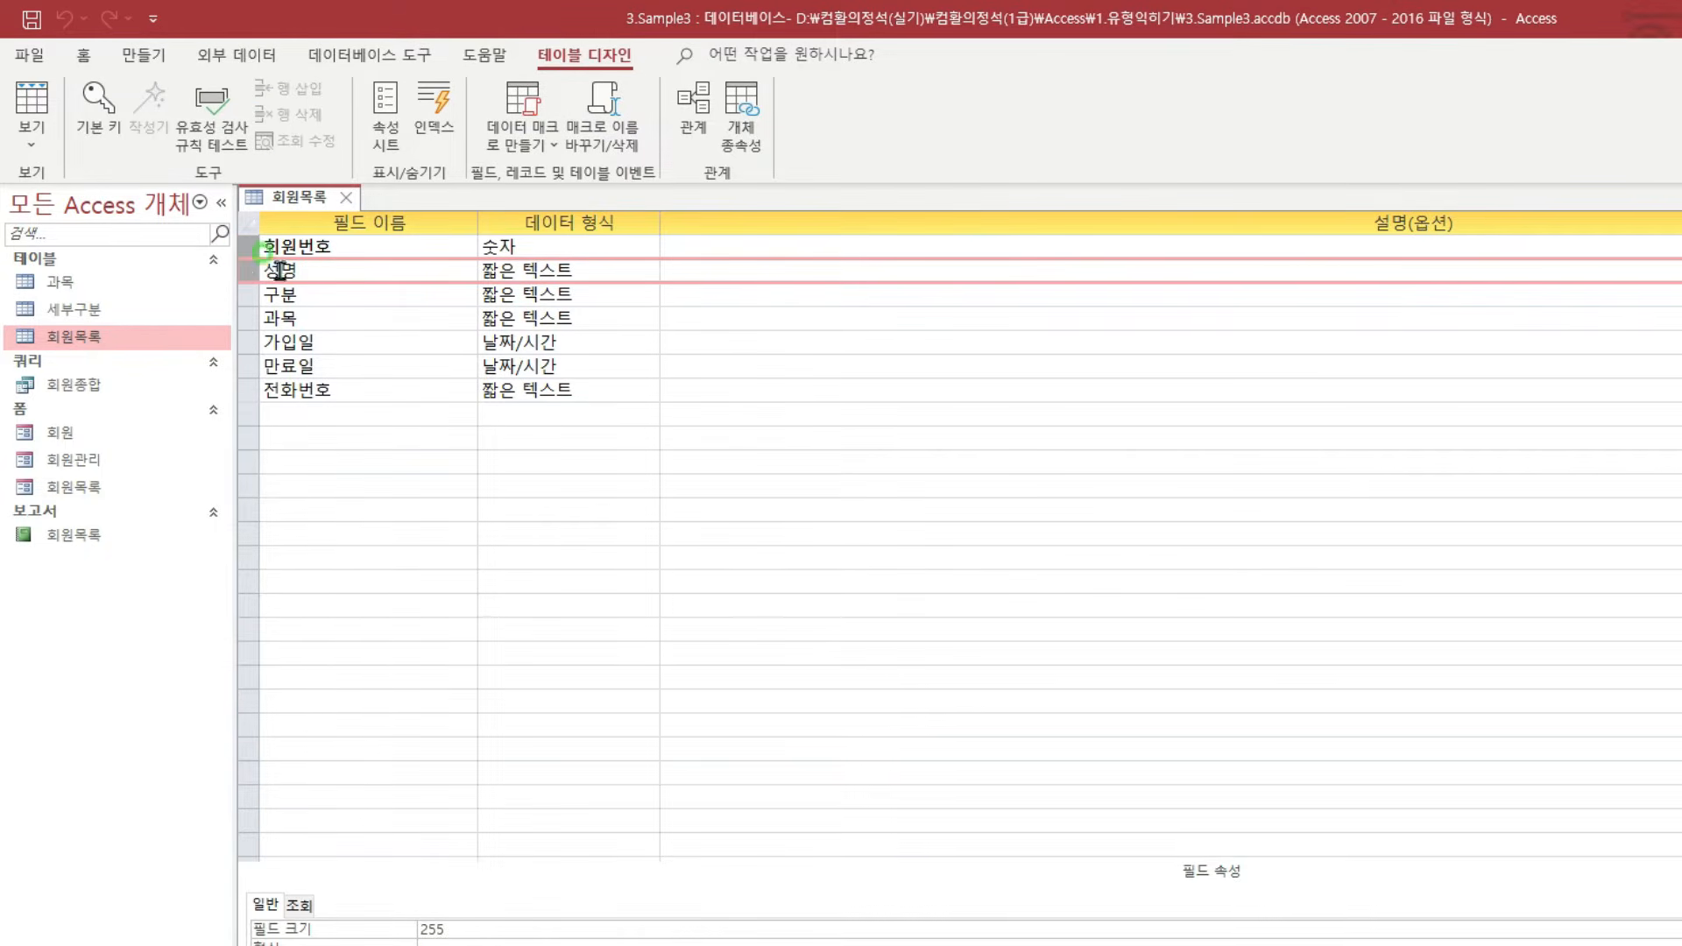
key("b")
left_click_drag(234, 232, 263, 287)
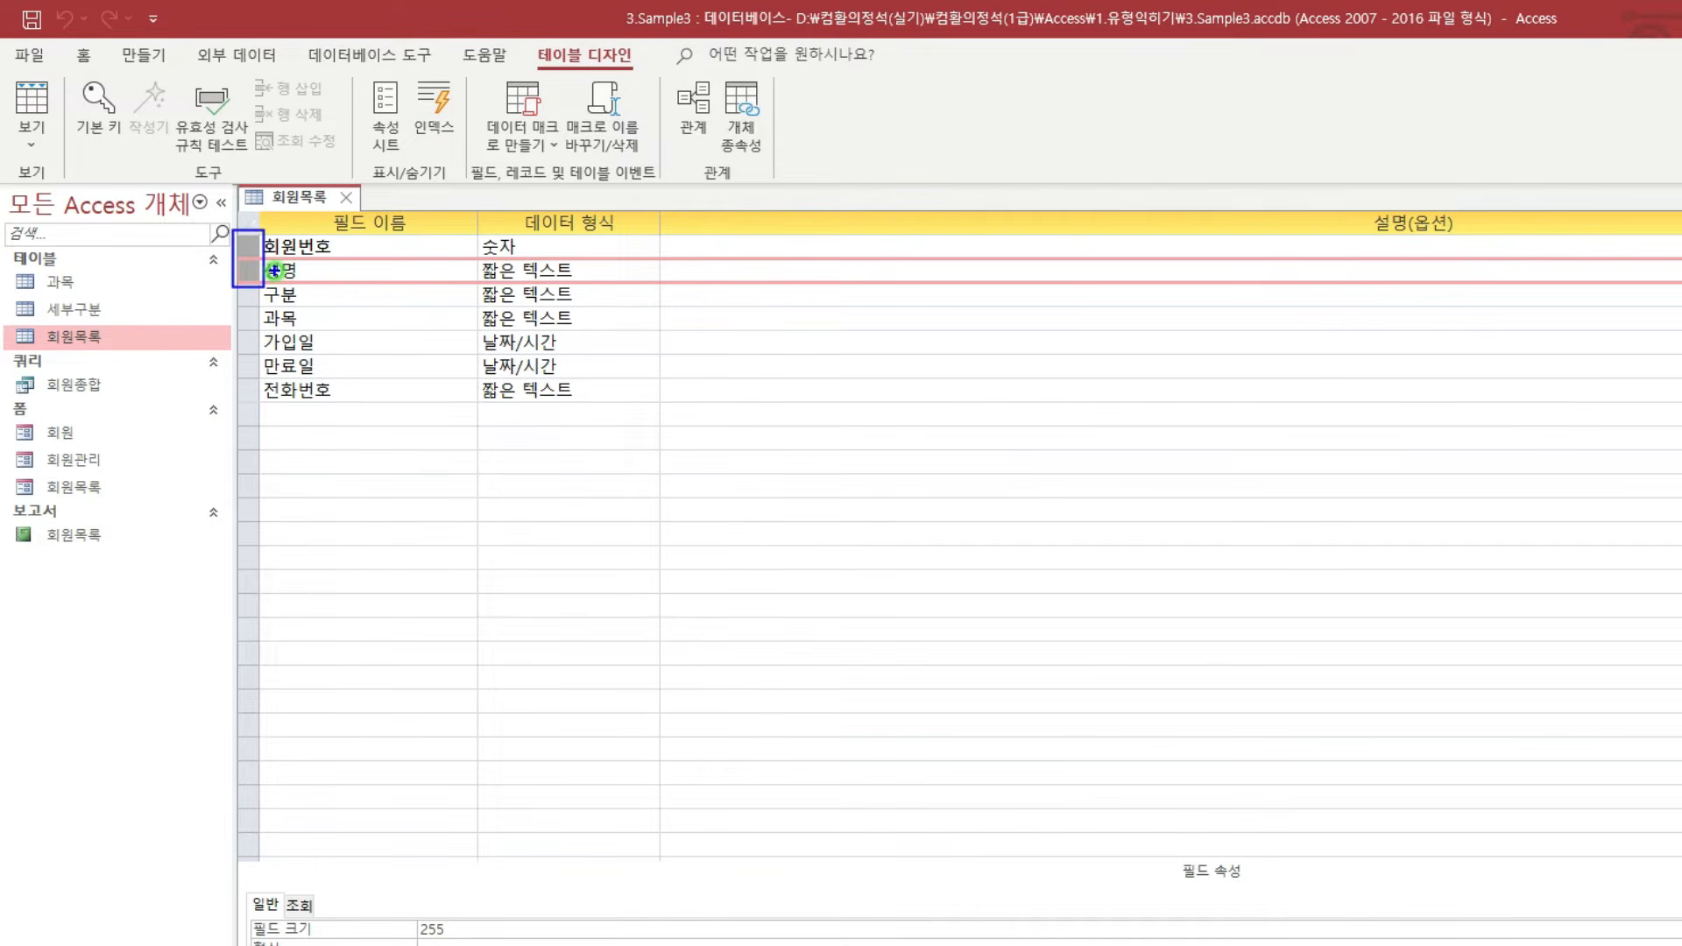
key("Escape")
left_click_drag(71, 76, 130, 158)
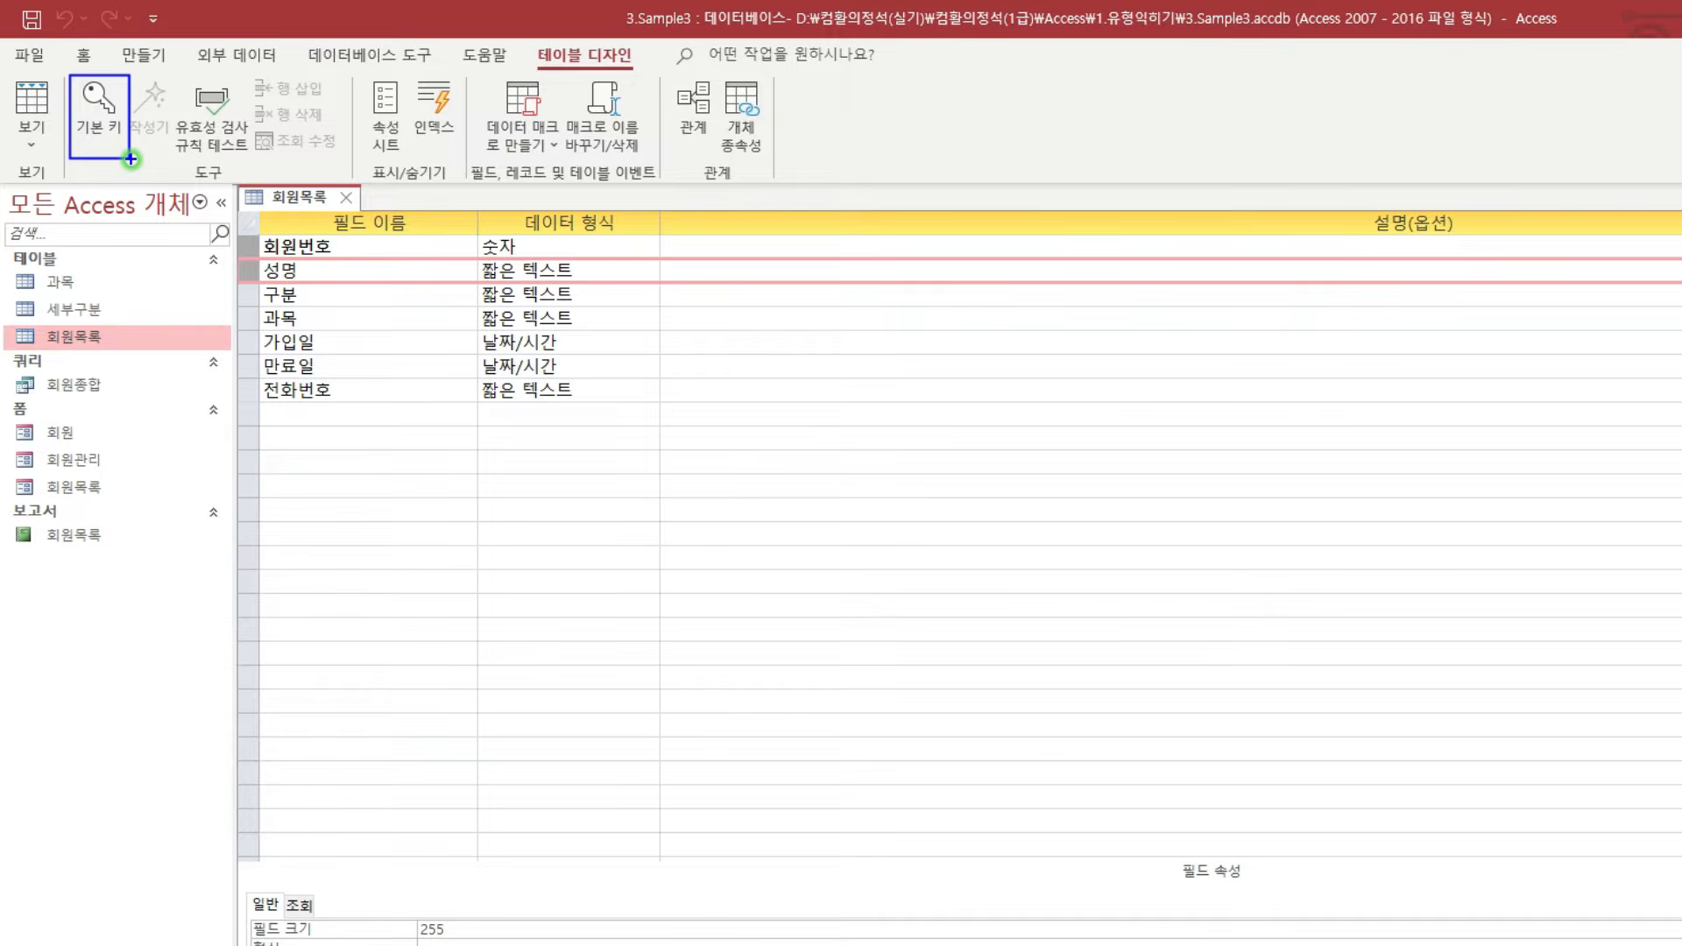
key("Escape")
left_click(101, 122)
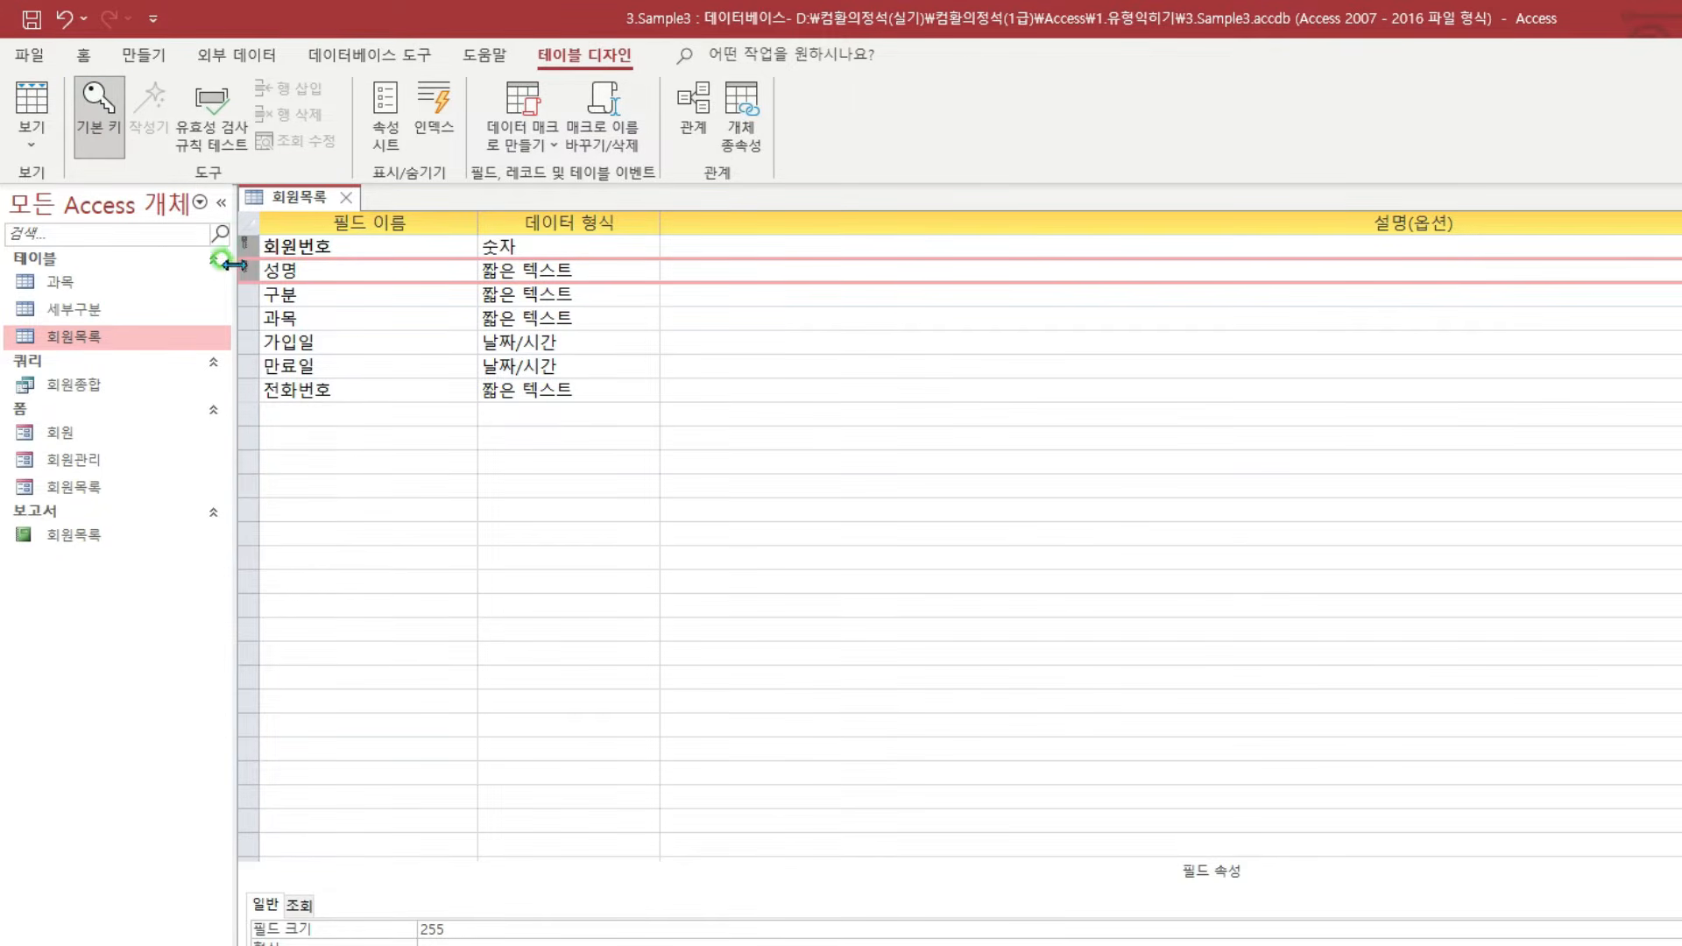
left_click(357, 249)
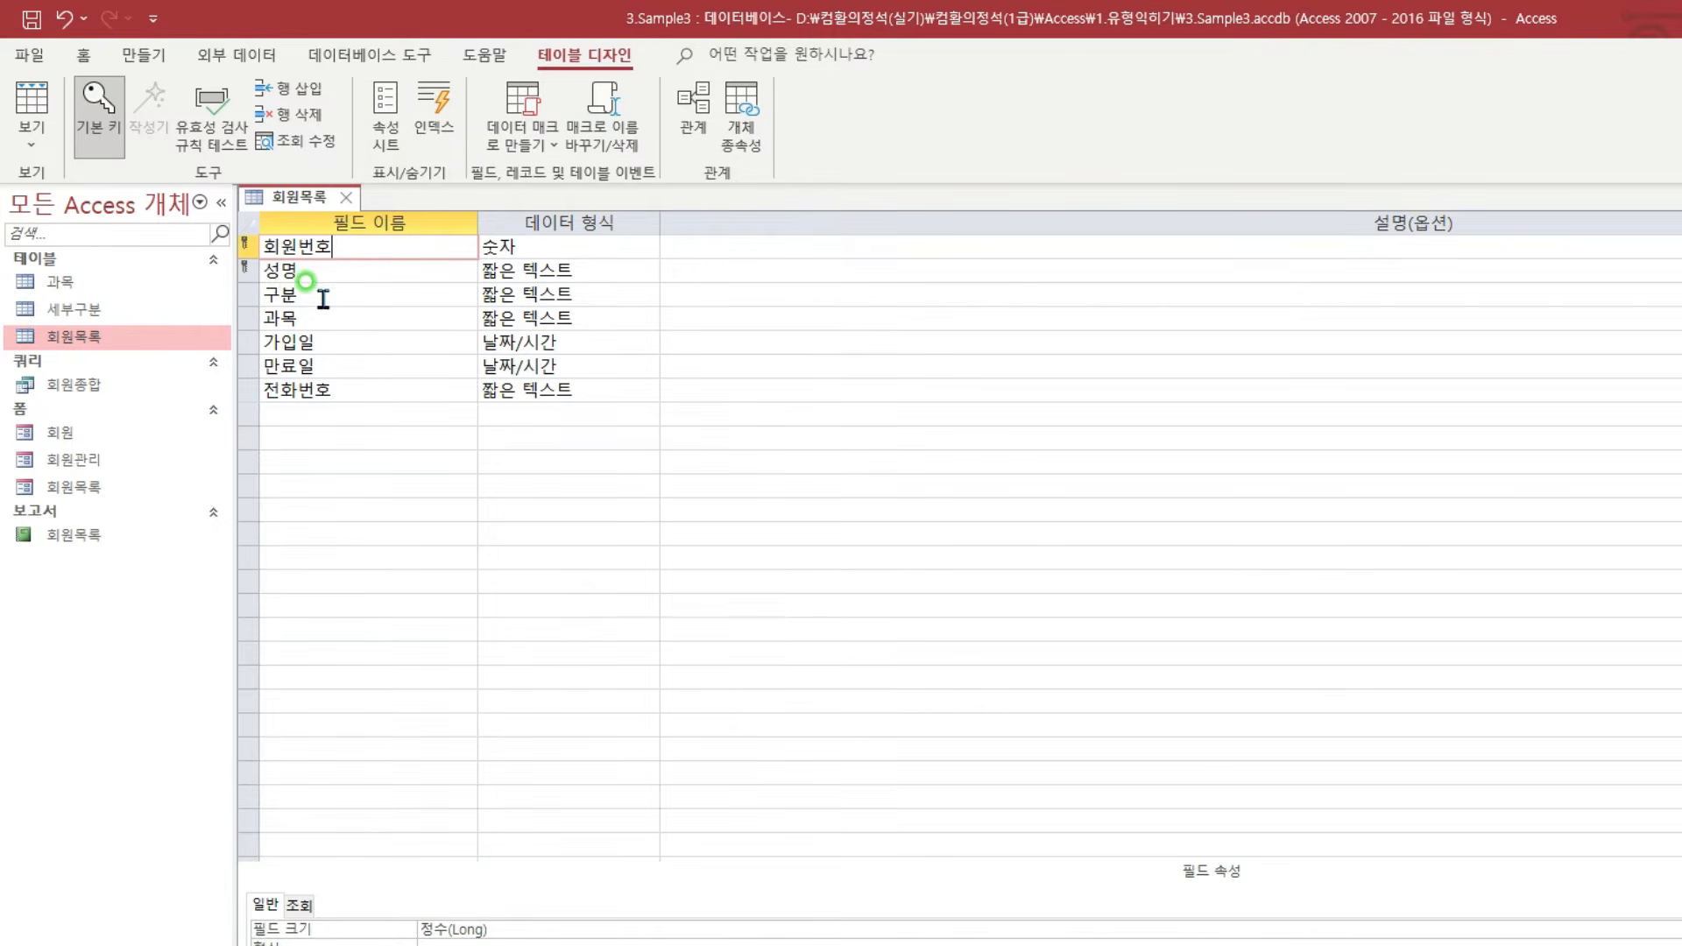
Select the 만료일 field of the 회원목록 table and examine its field properties.
left_click(246, 318)
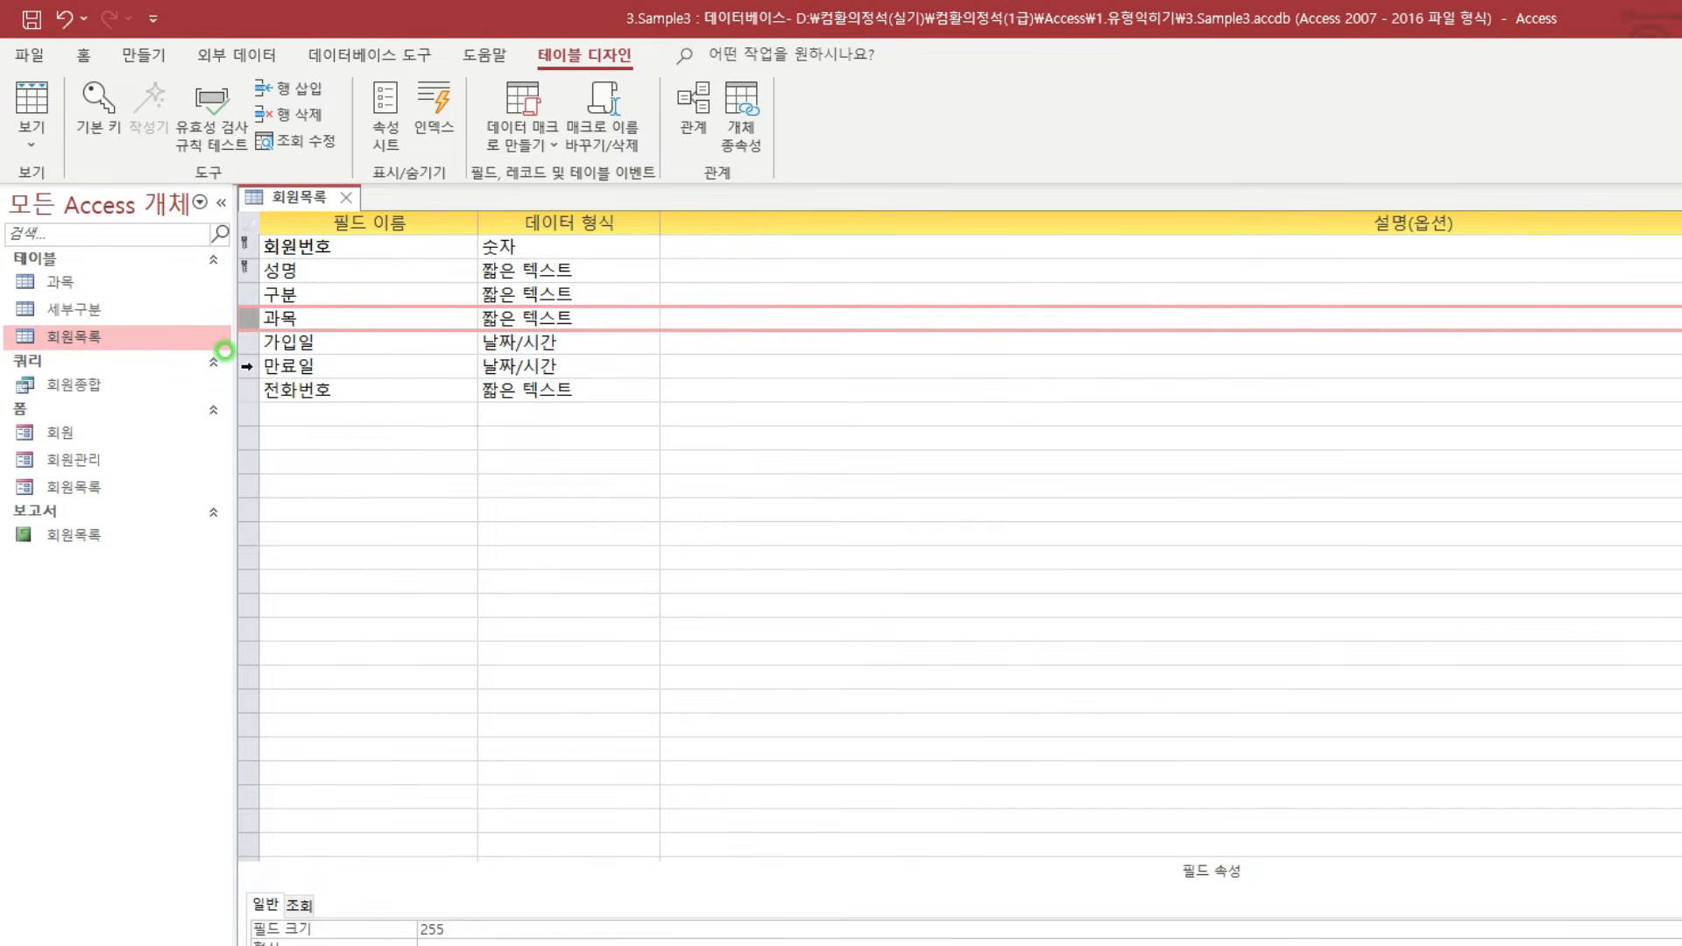
left_click(246, 366)
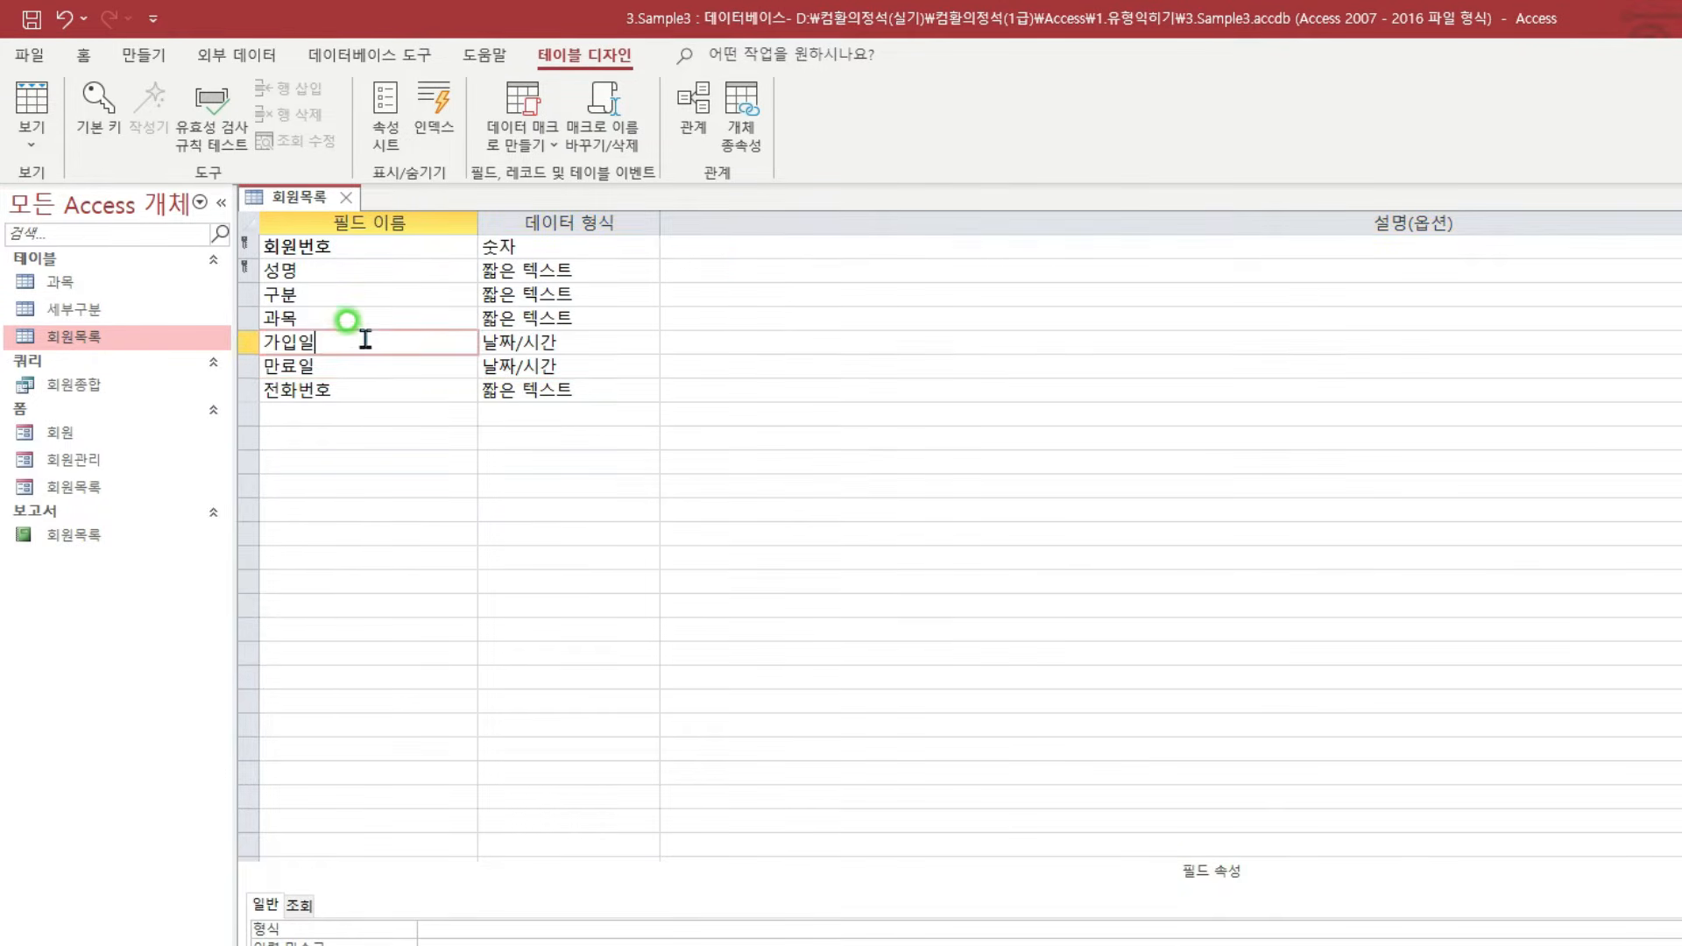
left_click(346, 366)
left_click_drag(263, 351, 323, 382)
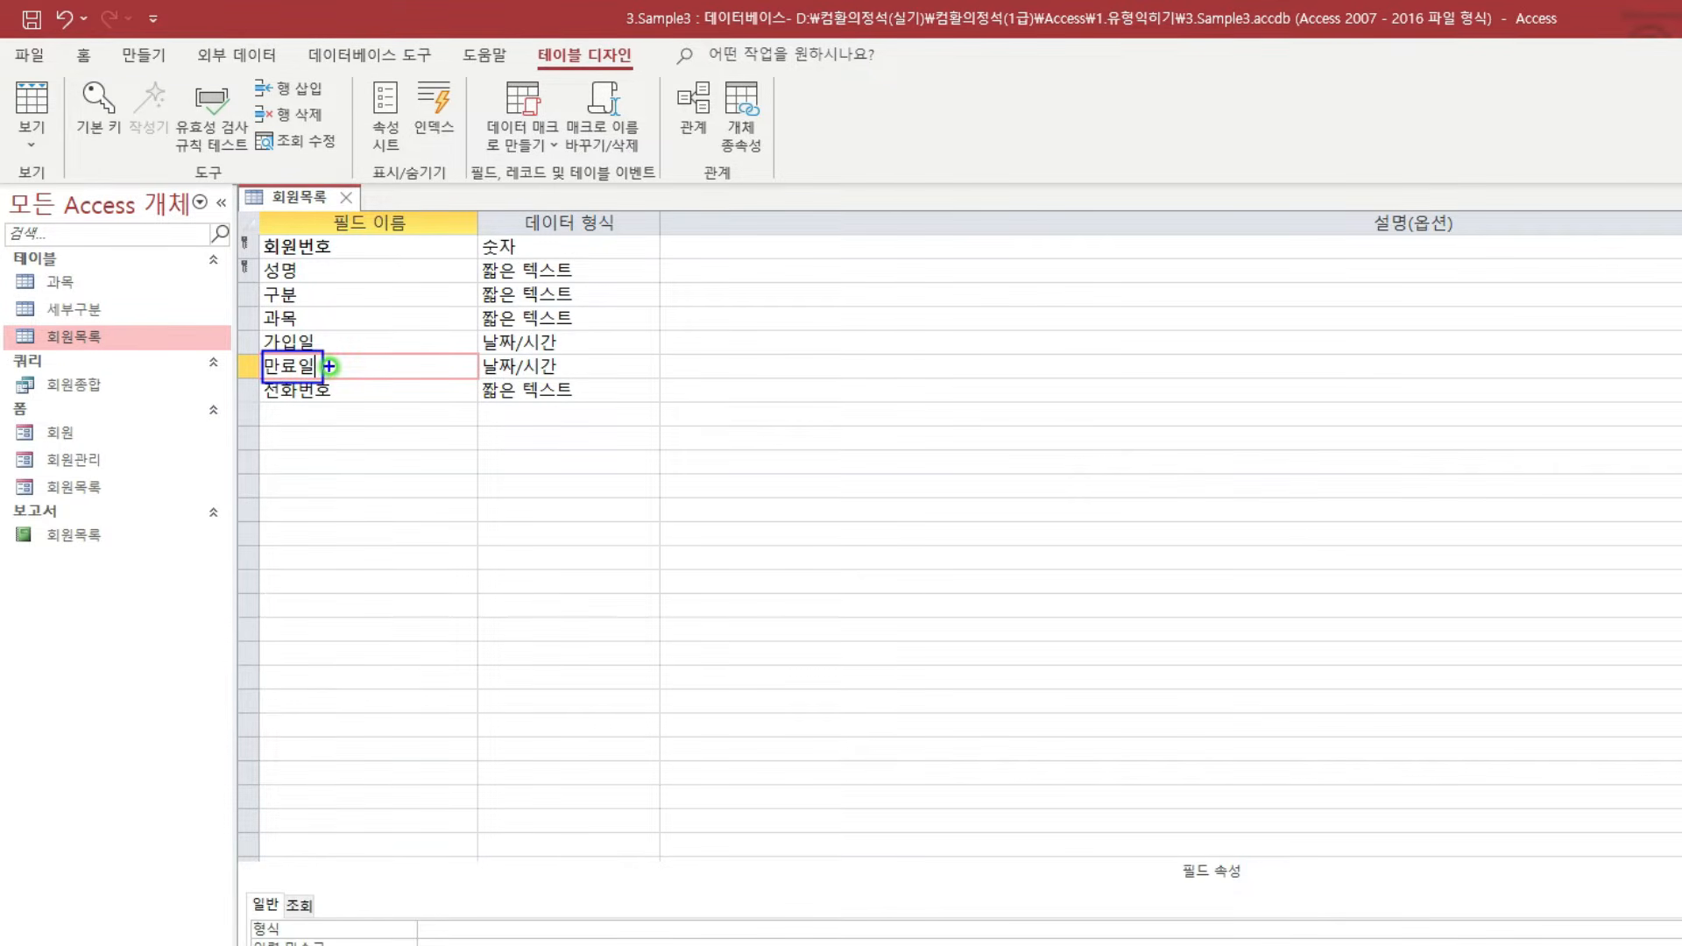
left_click_drag(255, 326, 319, 352)
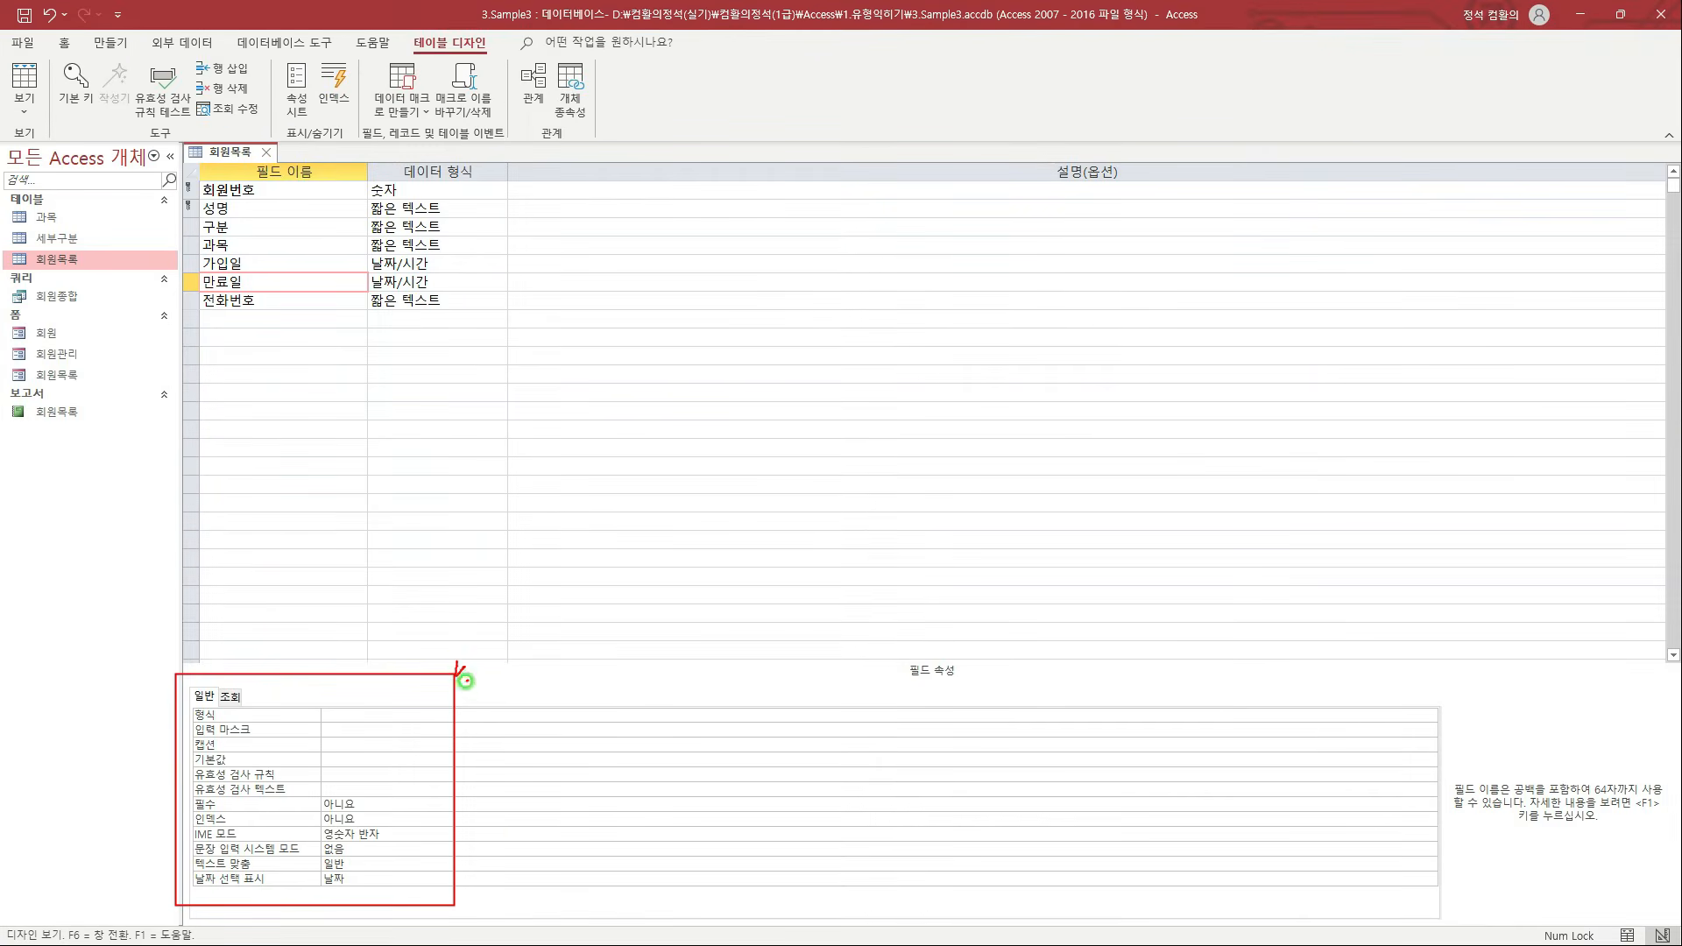
mouse_move(458, 676)
left_mouse_down()
mouse_move(465, 657)
mouse_move(469, 683)
left_mouse_up()
key("Escape")
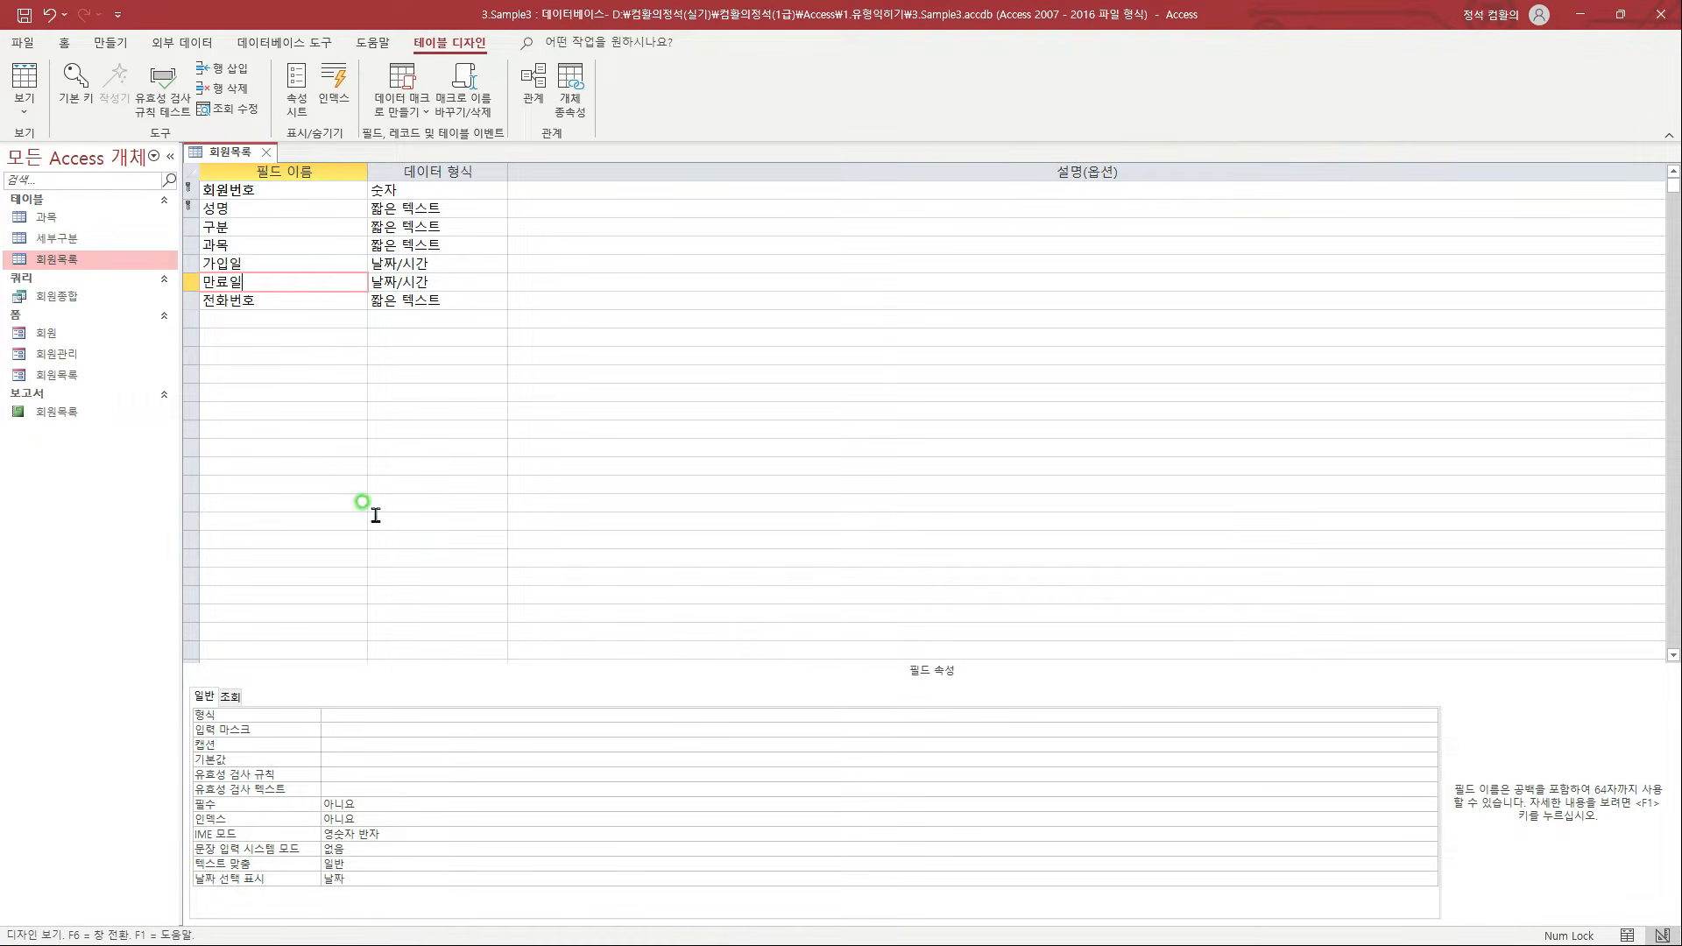
key("ctrl+2")
left_click_drag(242, 257, 255, 271)
key("Escape")
Display the property sheet with the table-level properties of the 회원목록 table.
left_click_drag(278, 59, 316, 123)
left_click_drag(322, 55, 329, 60)
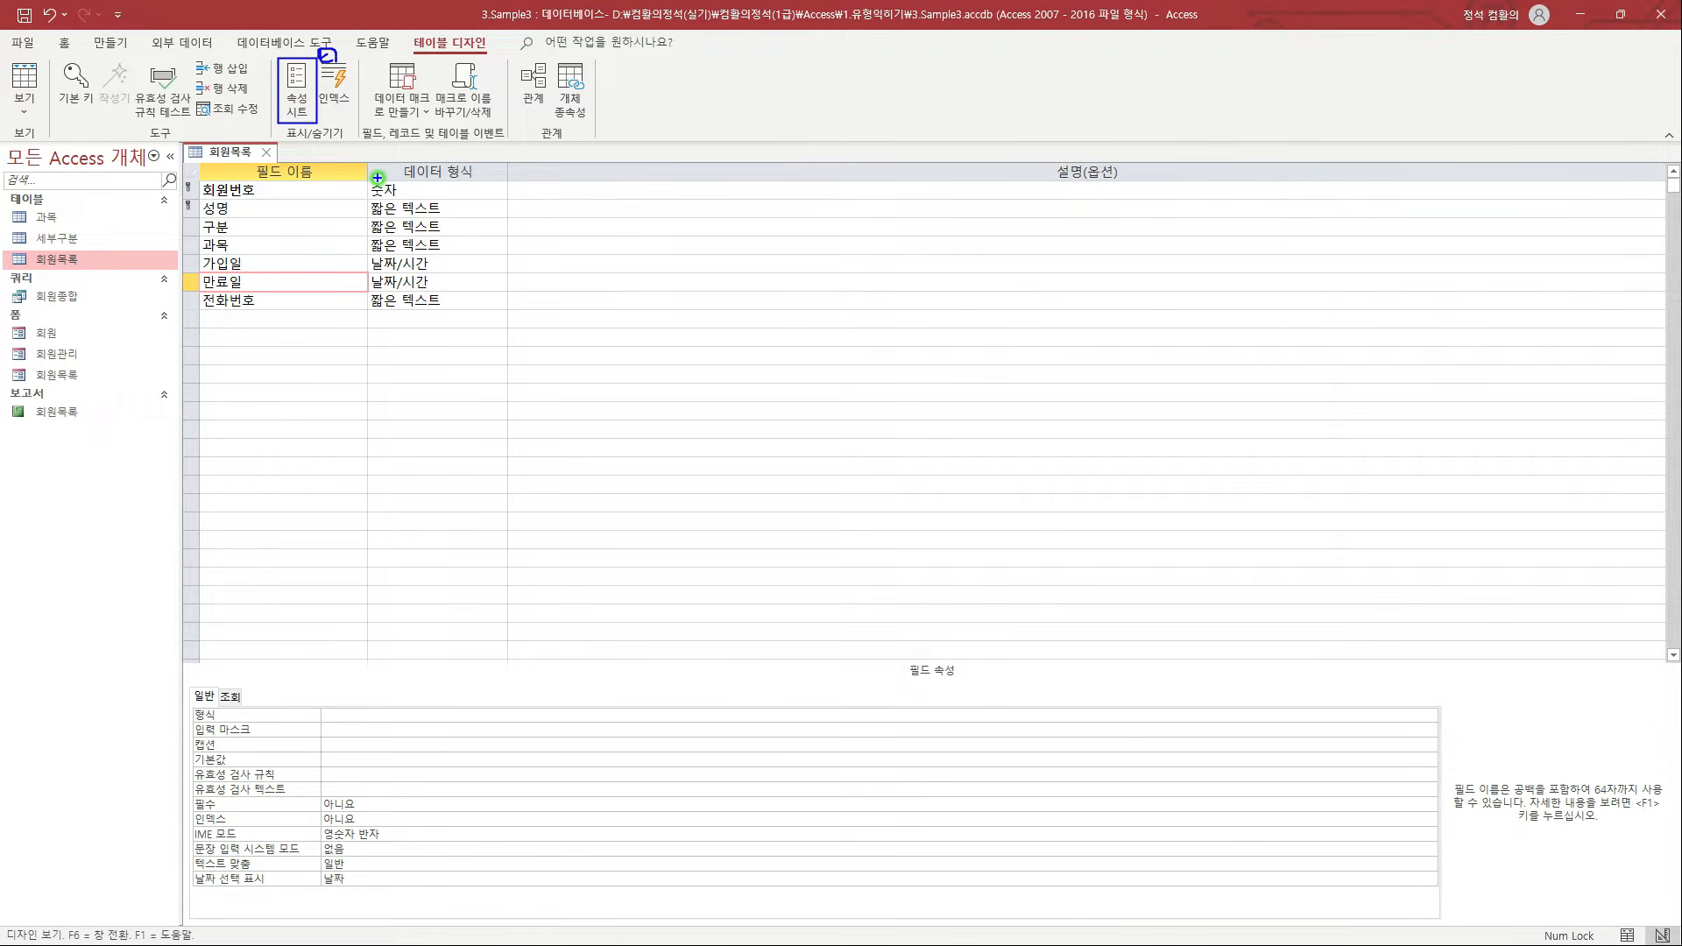
mouse_move(169, 675)
left_mouse_down()
mouse_move(226, 746)
mouse_move(483, 908)
left_mouse_up()
mouse_move(507, 649)
left_mouse_down()
mouse_move(460, 709)
mouse_move(526, 749)
left_mouse_up()
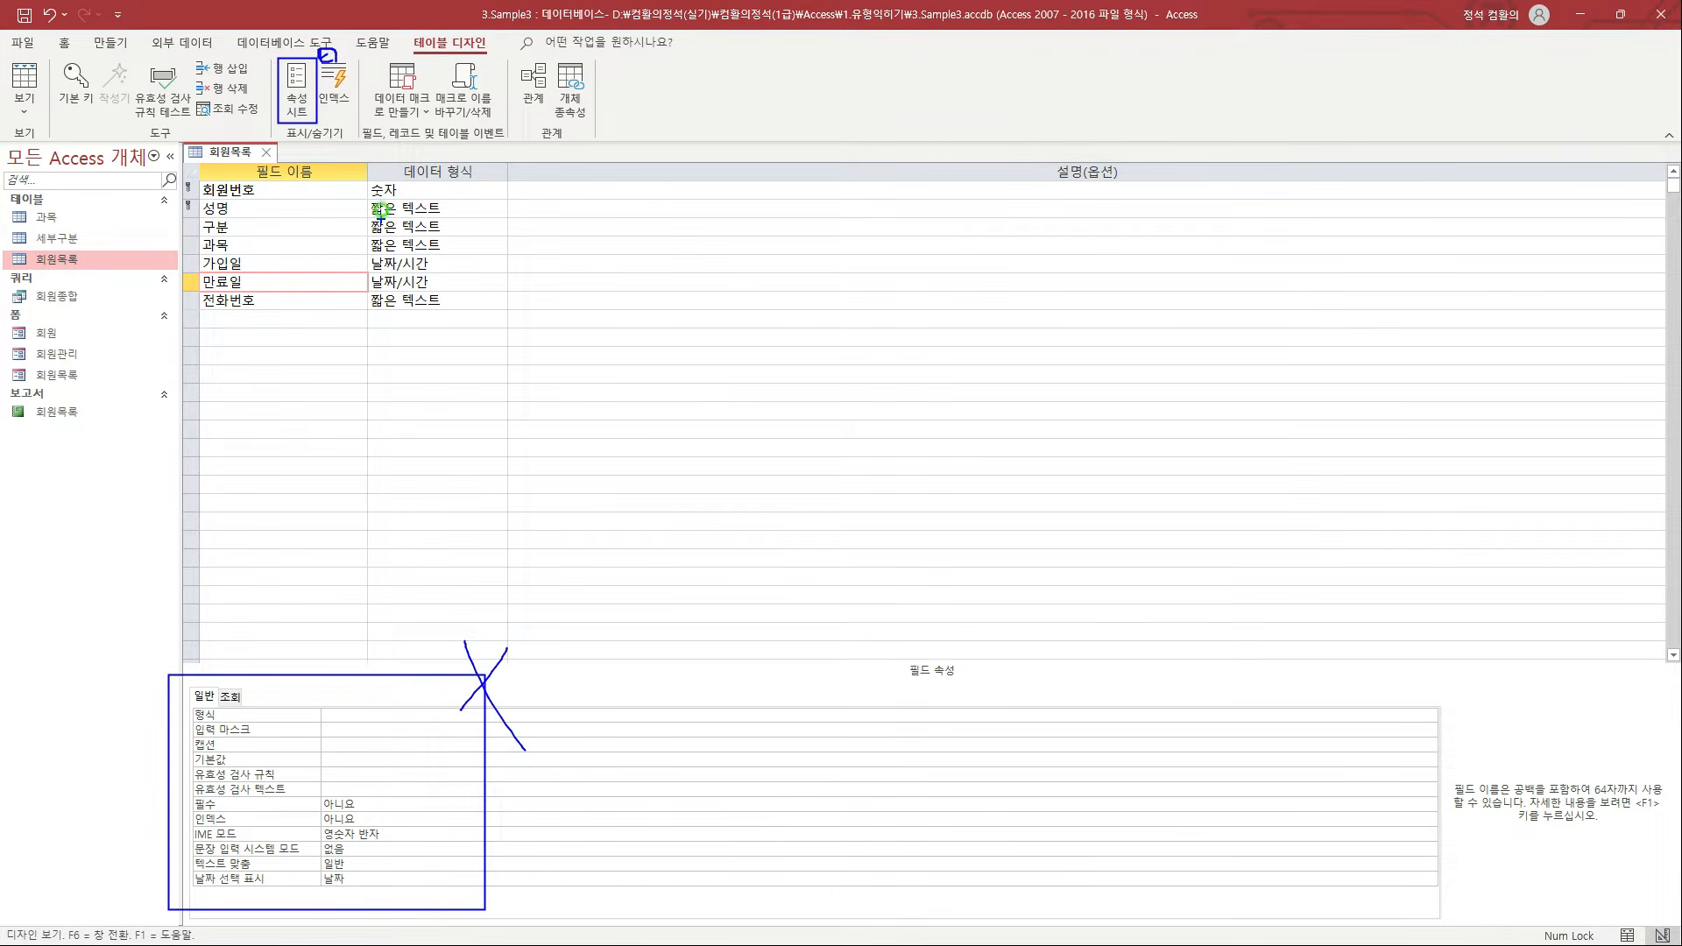
left_click_drag(277, 58, 318, 124)
key("Escape")
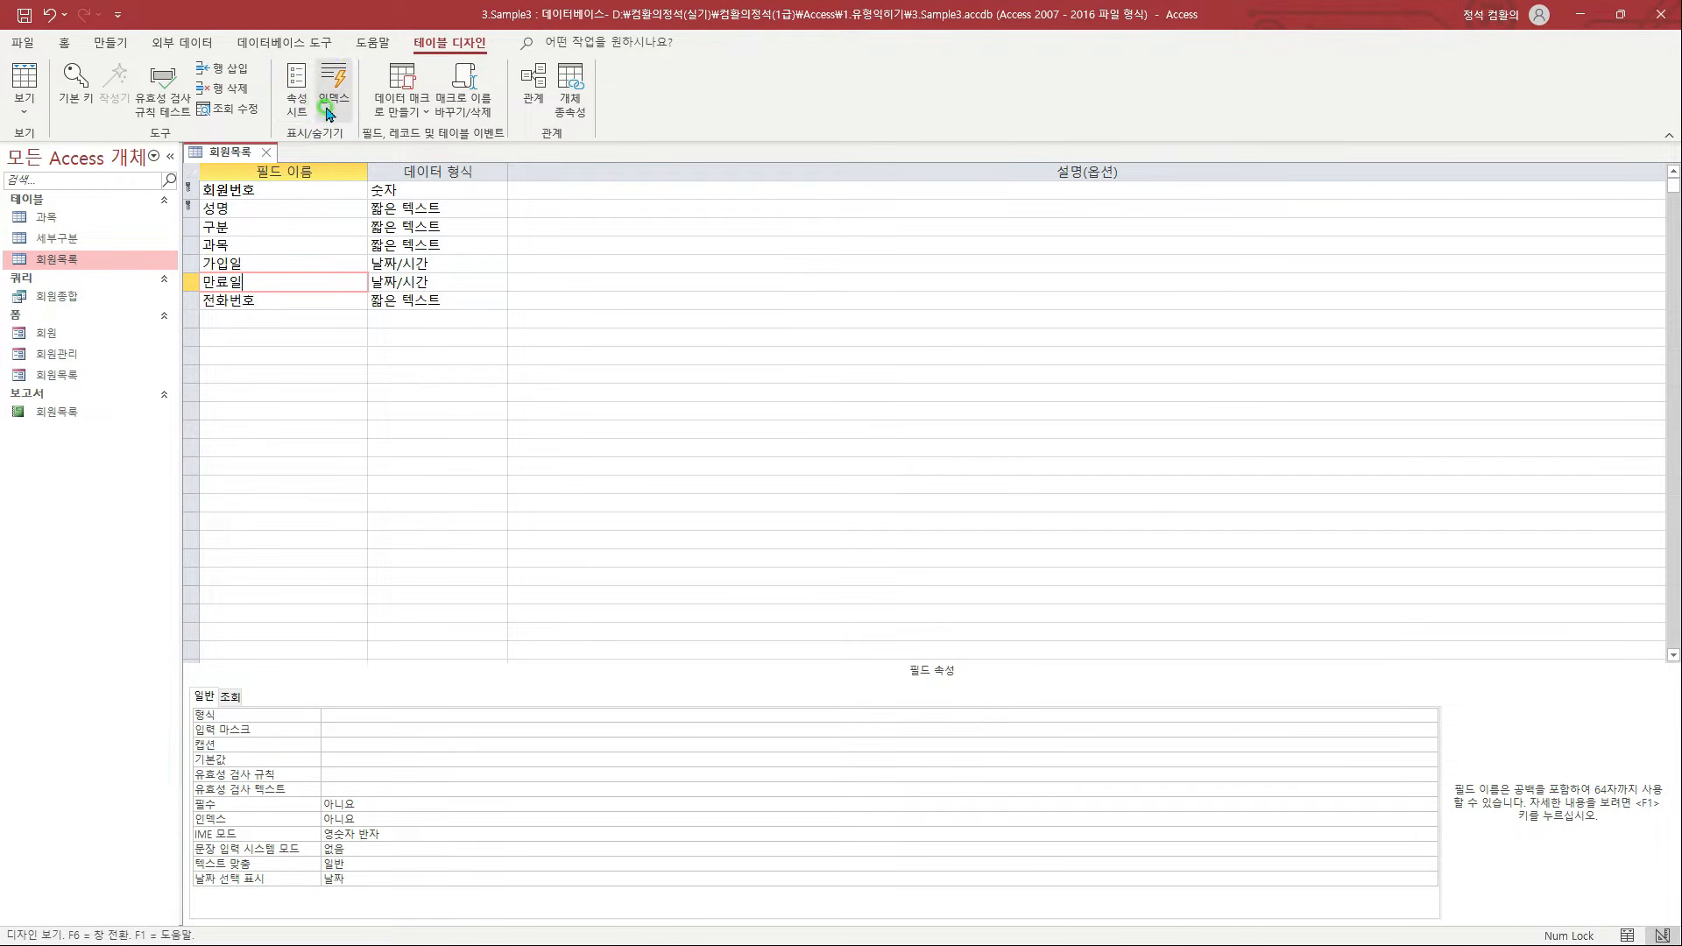
left_click(300, 99)
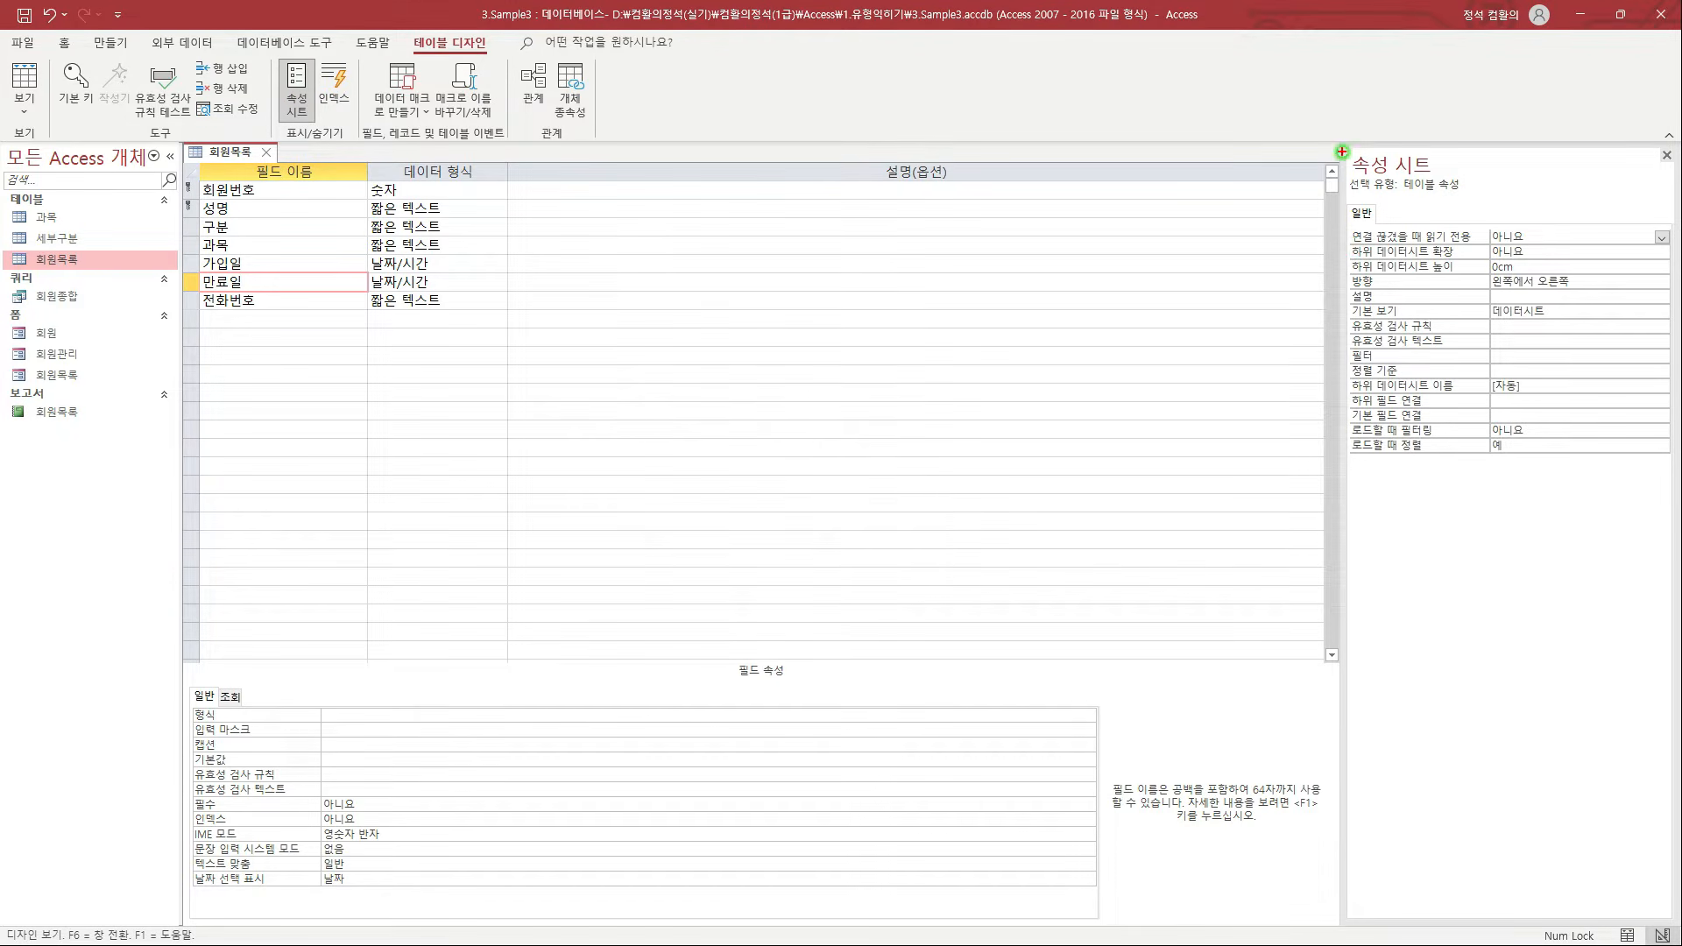
mouse_move(1342, 144)
left_mouse_down()
mouse_move(1422, 266)
mouse_move(1608, 455)
mouse_move(1676, 488)
left_mouse_up()
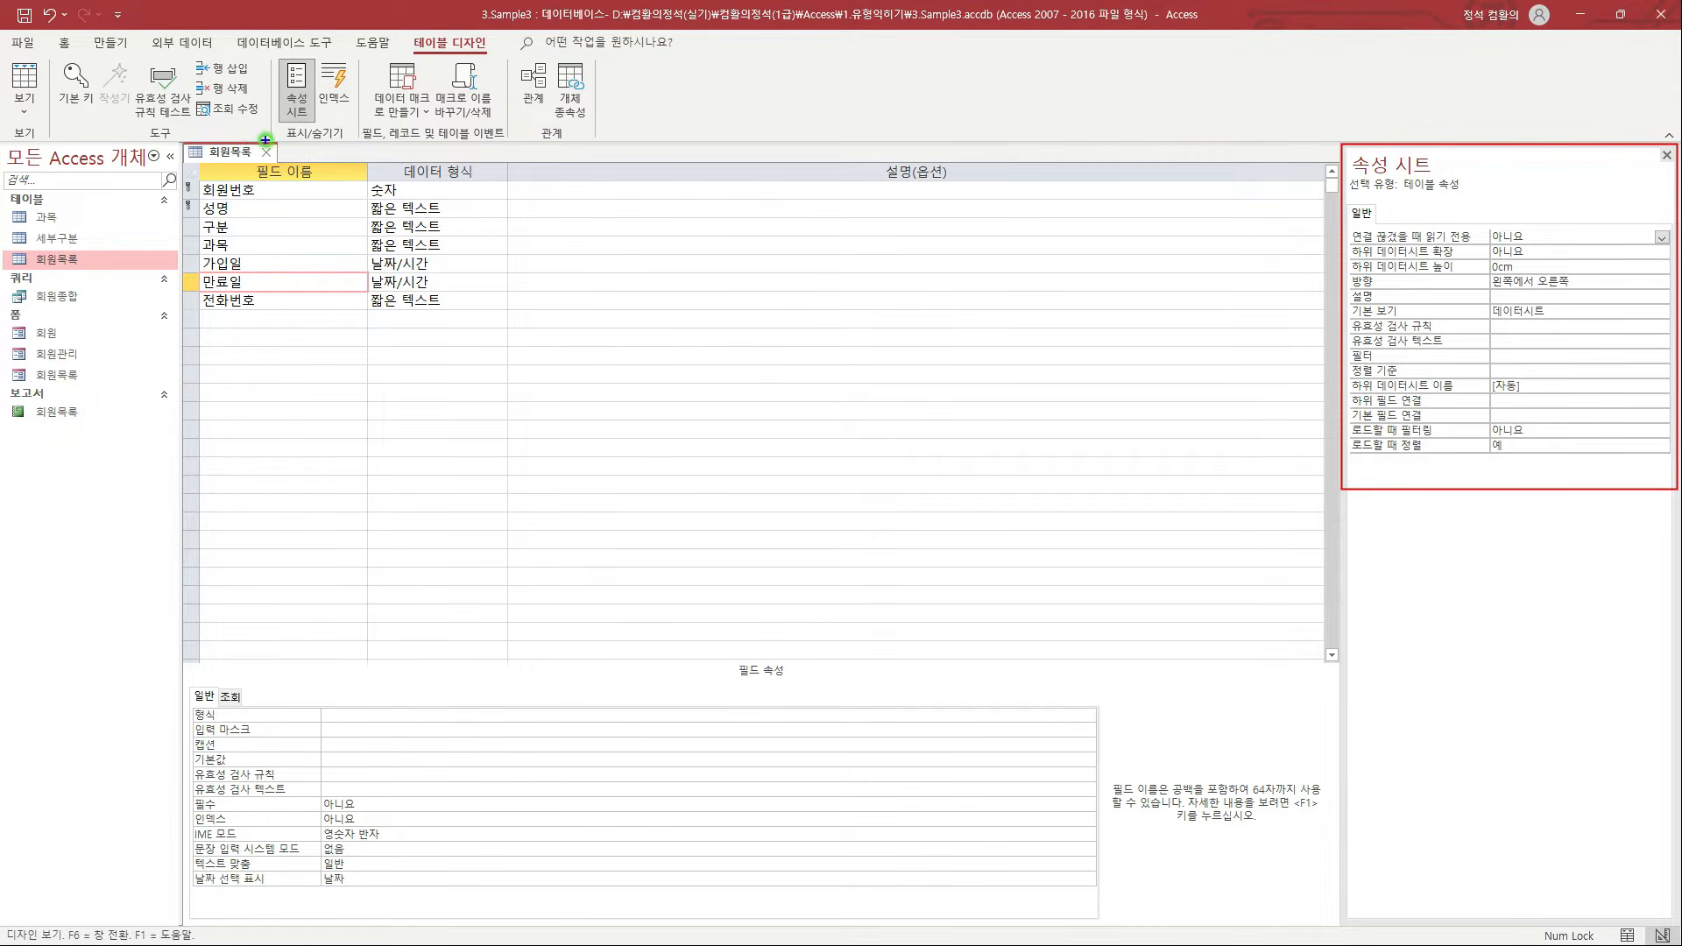
mouse_move(266, 141)
left_mouse_down()
mouse_move(459, 88)
mouse_move(1050, 130)
mouse_move(1329, 249)
left_mouse_up()
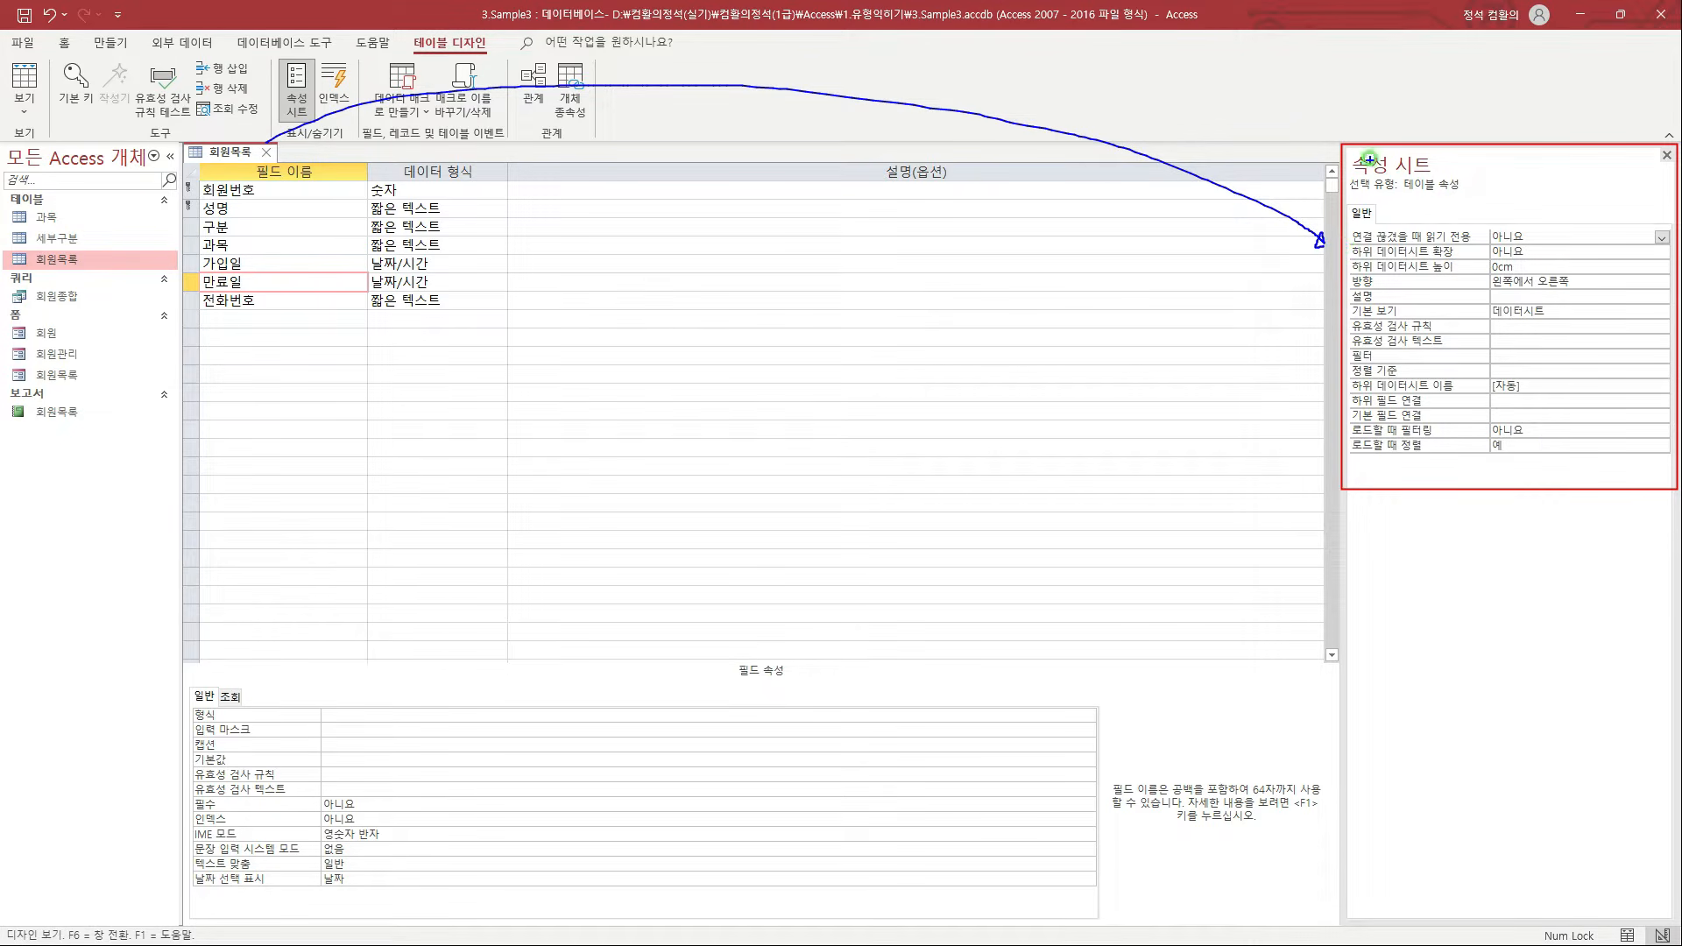
left_click_drag(273, 56, 320, 128)
left_click_drag(1349, 317, 1643, 335)
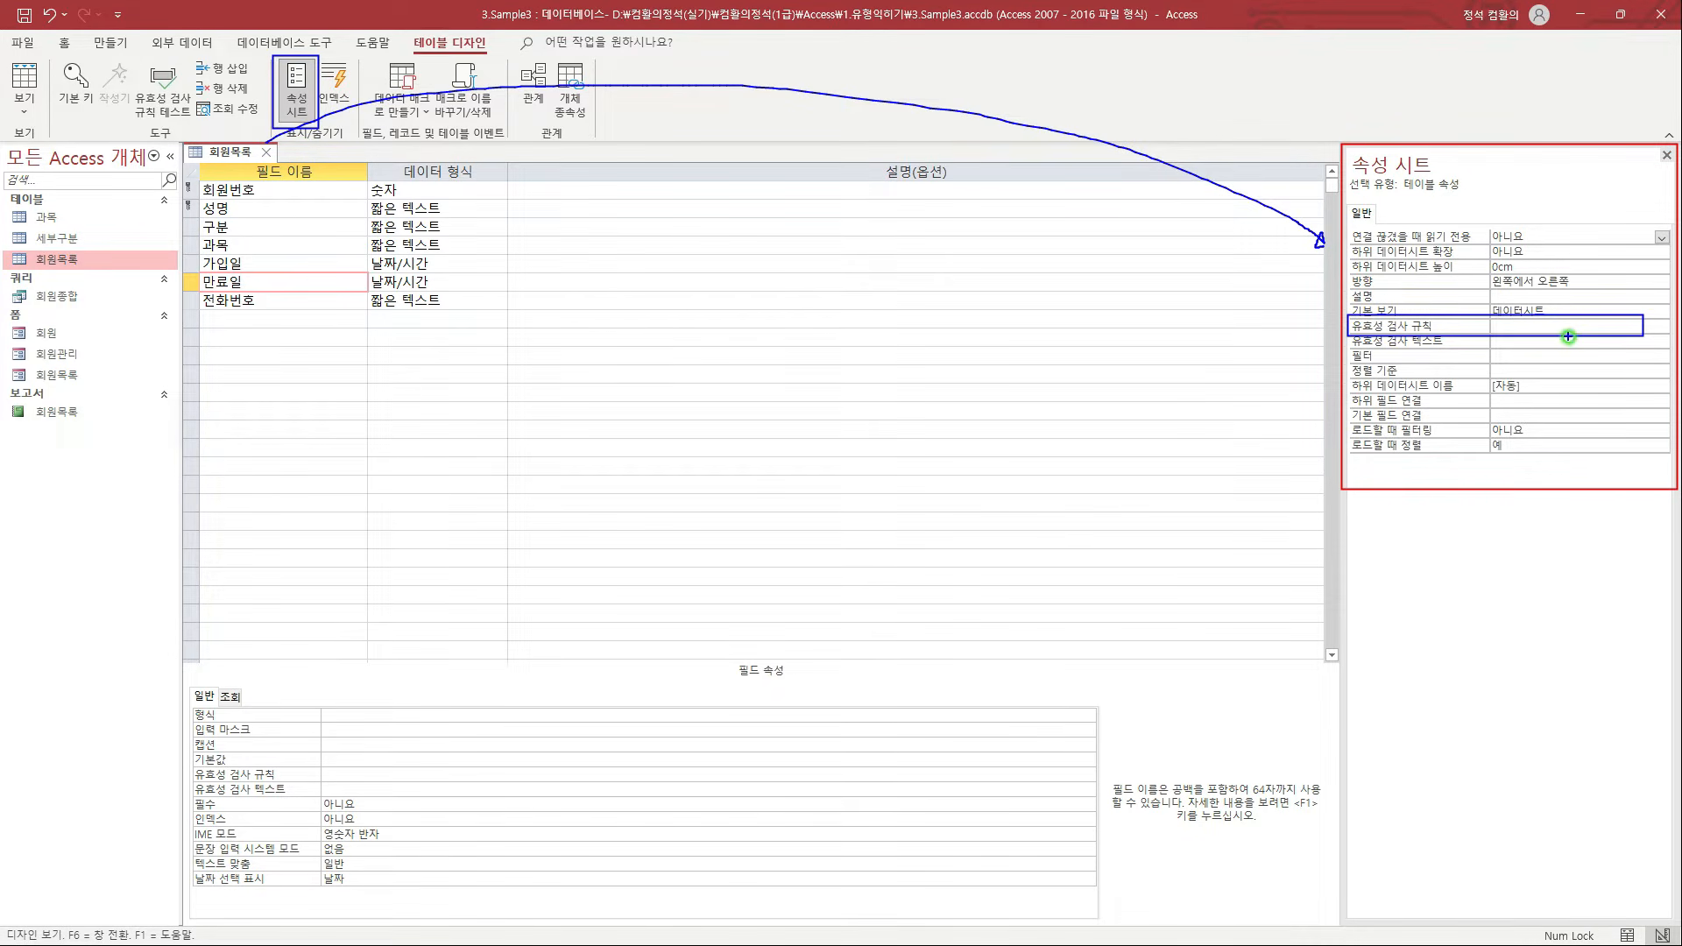
key("Escape")
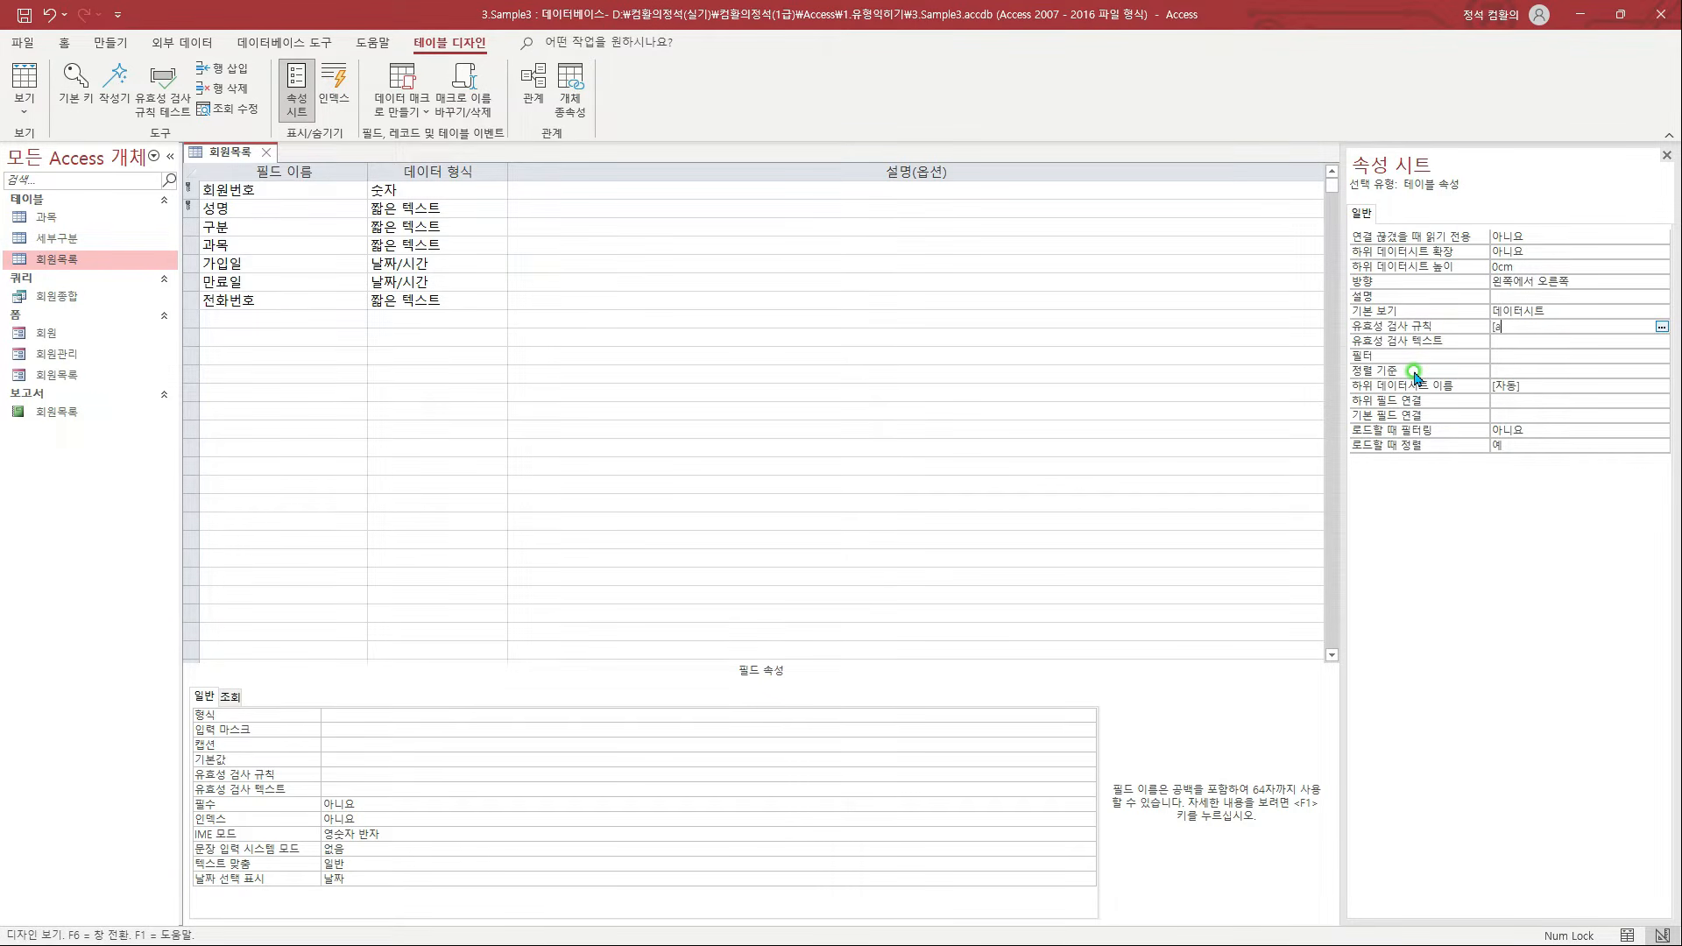
Set the table-level validation rule of the 회원목록 table to [만료일]>[가입일].
type("ㄹ")
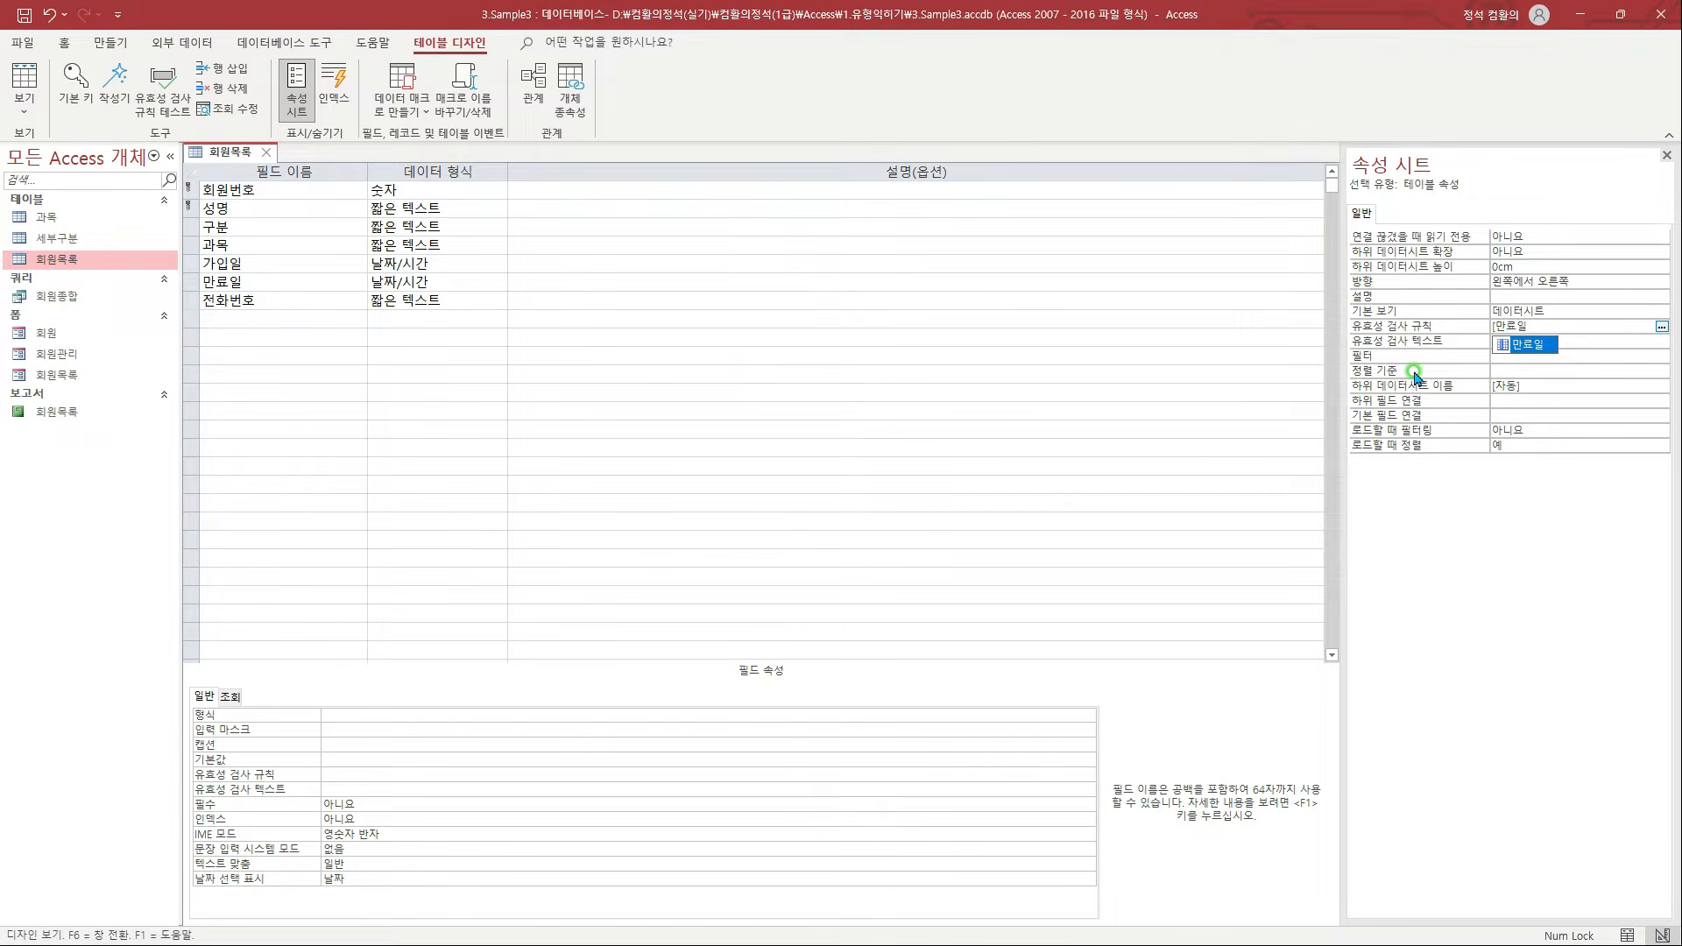
type("]")
type(">[")
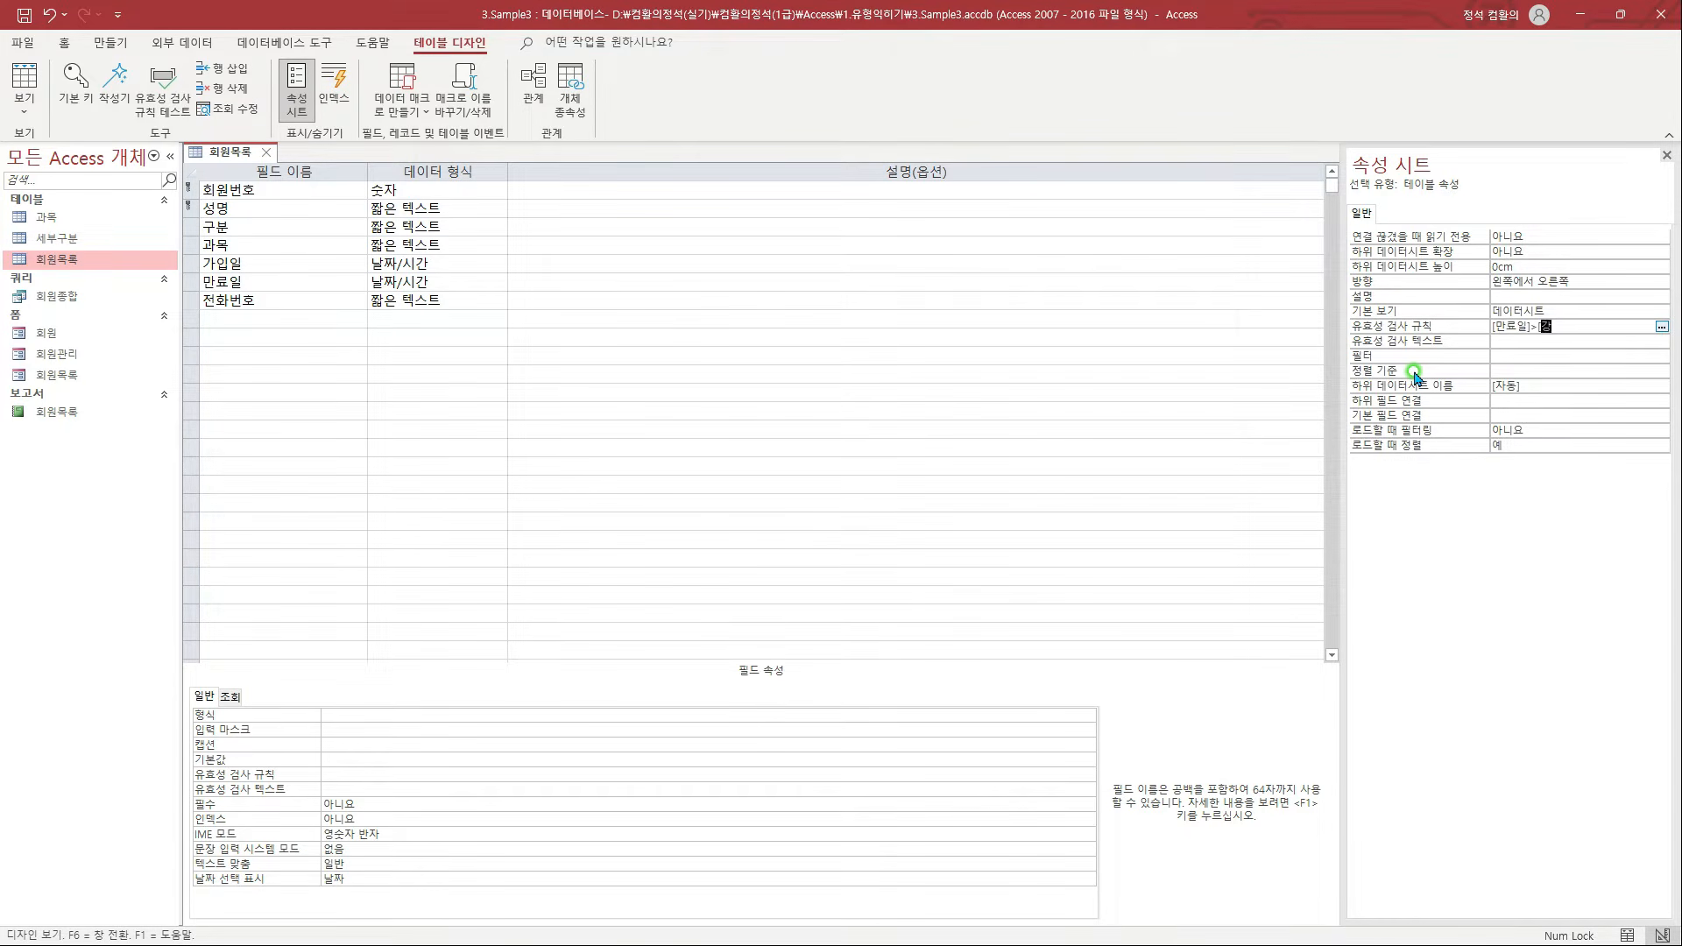
type("가입일")
mouse_move(1479, 315)
left_mouse_down()
mouse_move(1588, 341)
mouse_move(1581, 313)
mouse_move(1603, 320)
mouse_move(1589, 302)
mouse_move(1610, 319)
left_mouse_up()
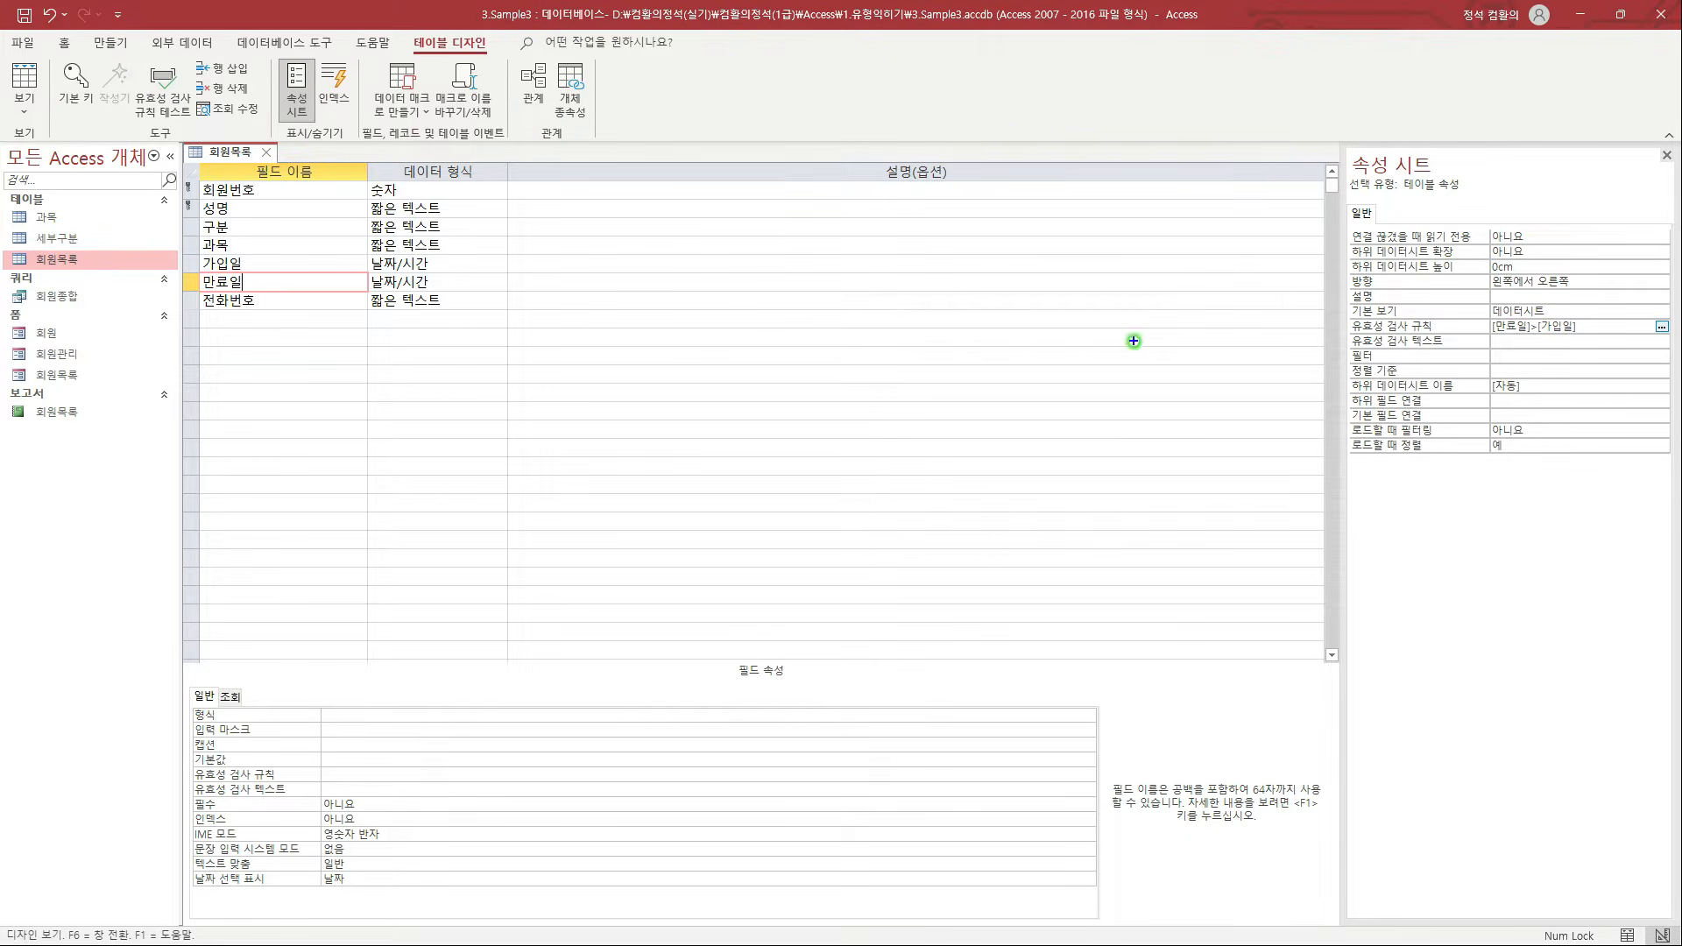
left_click_drag(1488, 315, 1587, 339)
left_click_drag(274, 57, 317, 127)
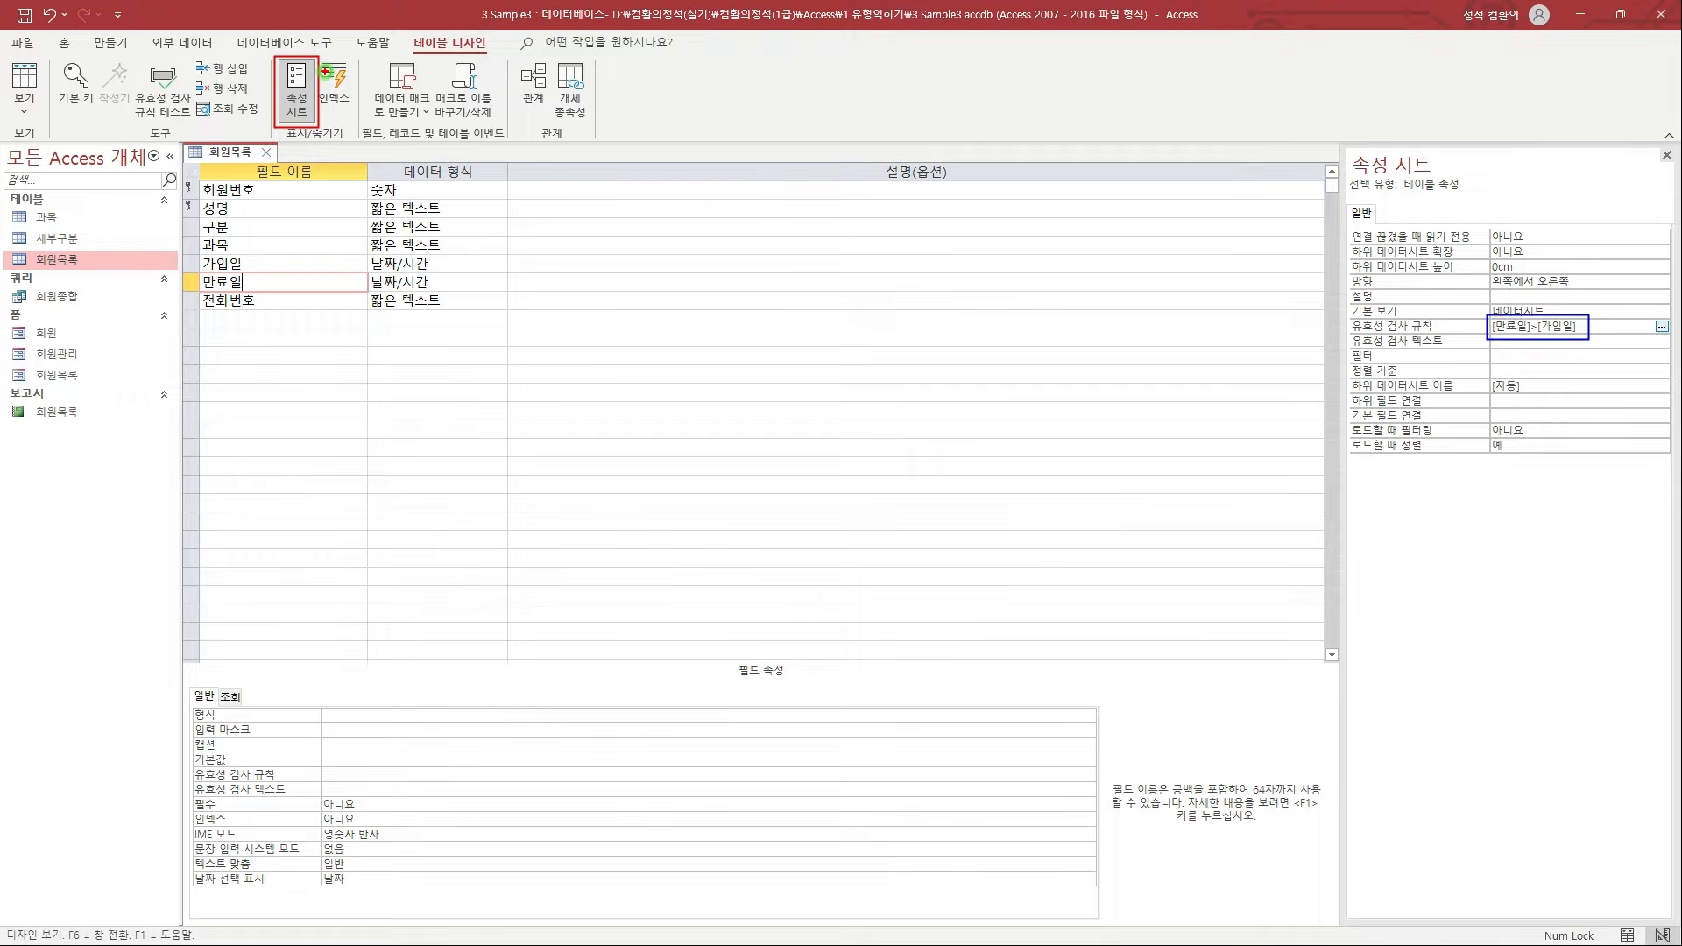
key("Escape")
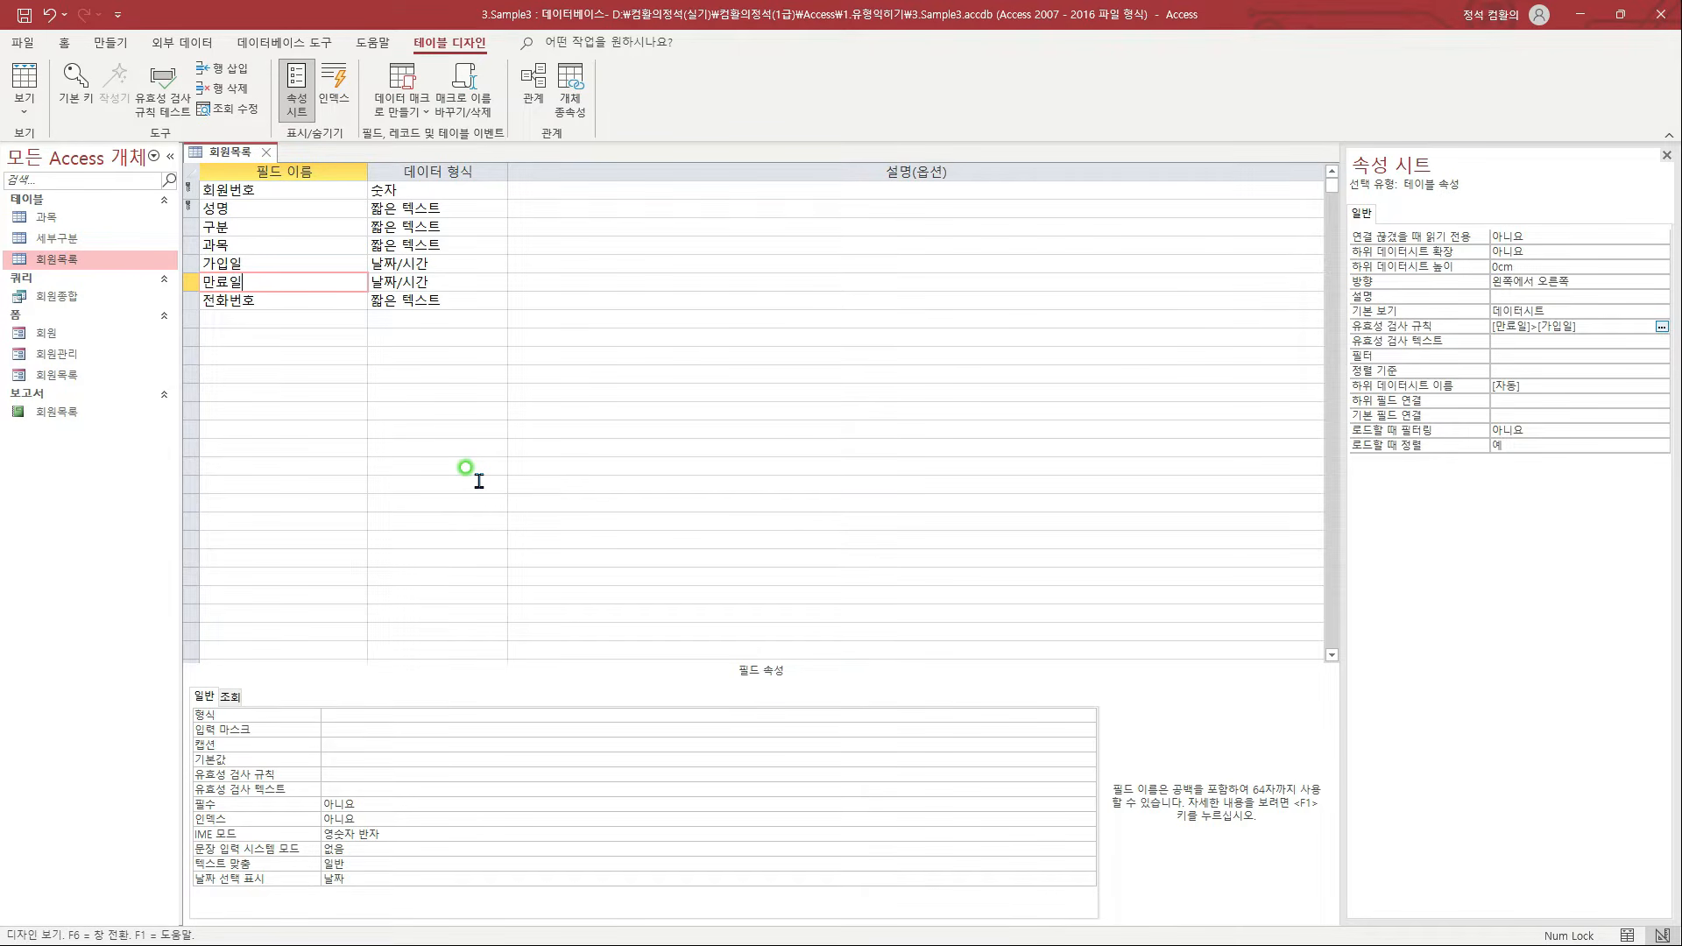
key("ctrl+2")
mouse_move(193, 308)
left_mouse_down()
mouse_move(512, 331)
mouse_move(522, 316)
left_mouse_up()
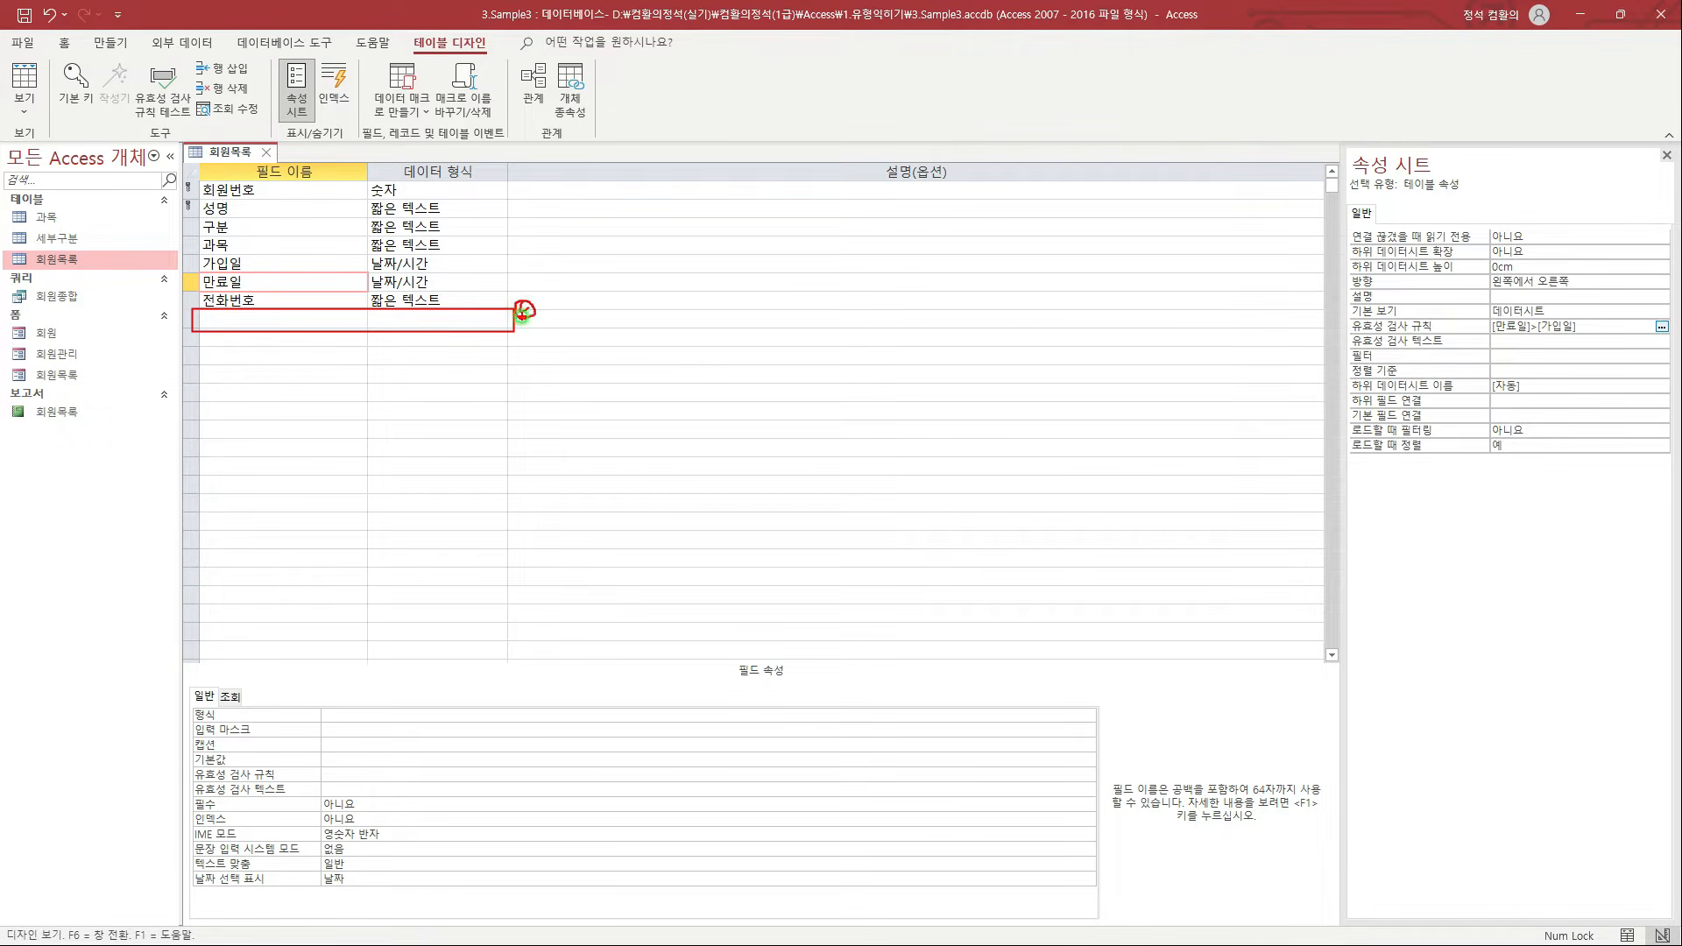
Add a field named 갱신안내 with the data type Yes/No below the 전화번호 field.
left_click(289, 321)
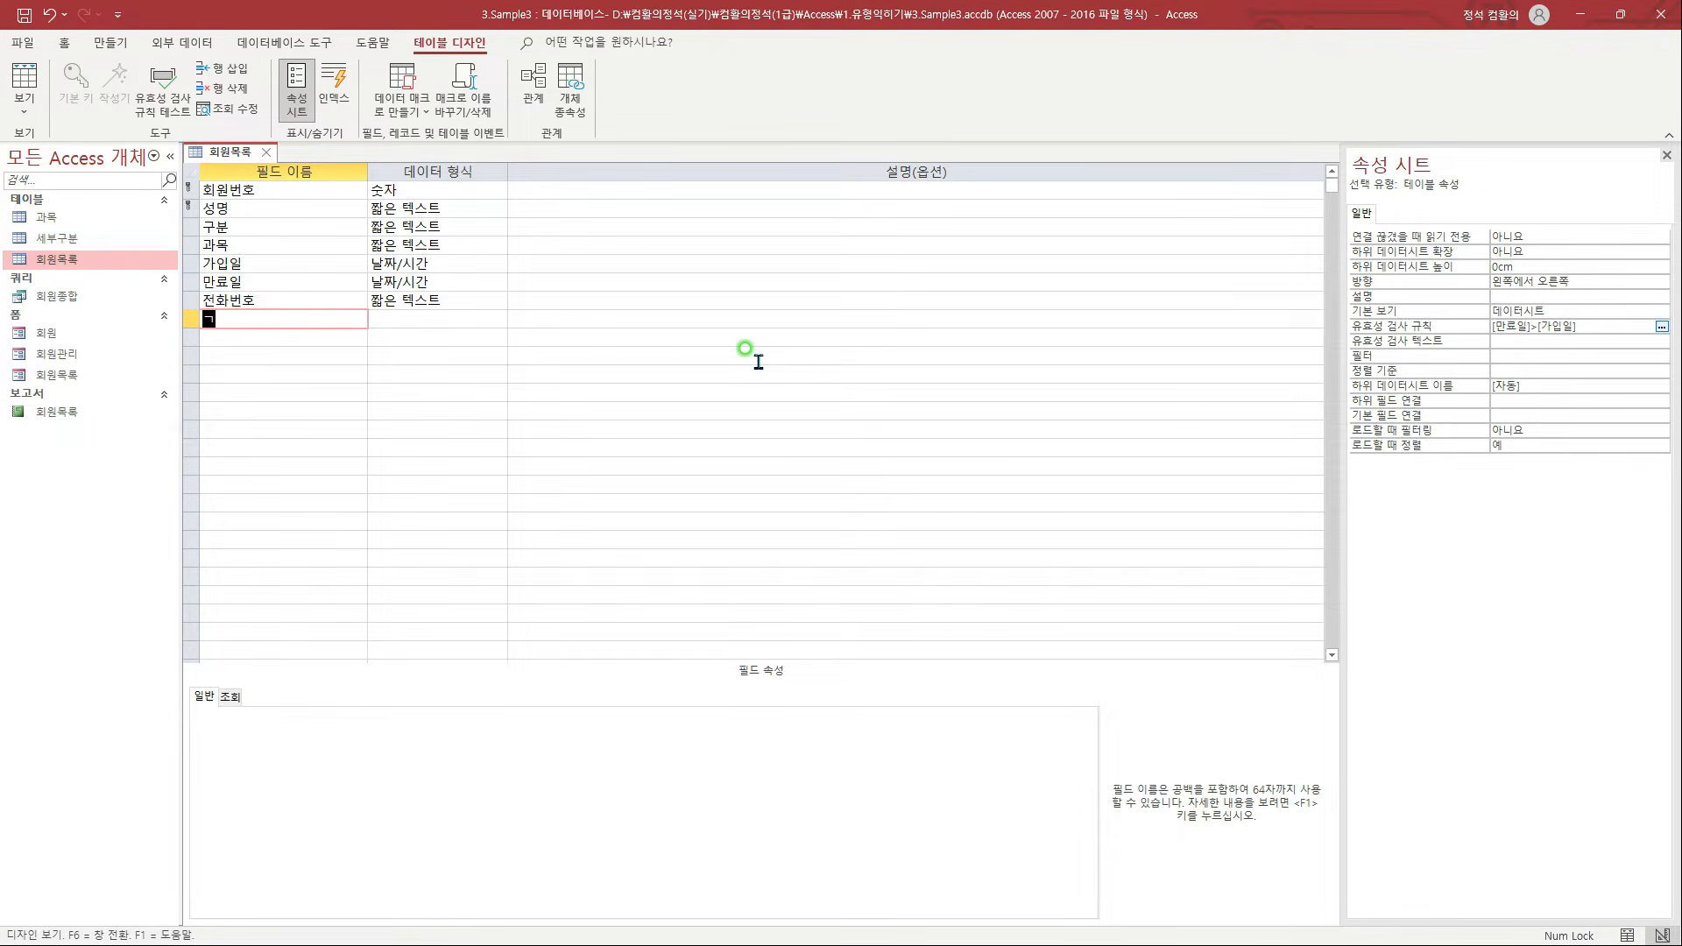
type("갱신안내")
left_click(478, 321)
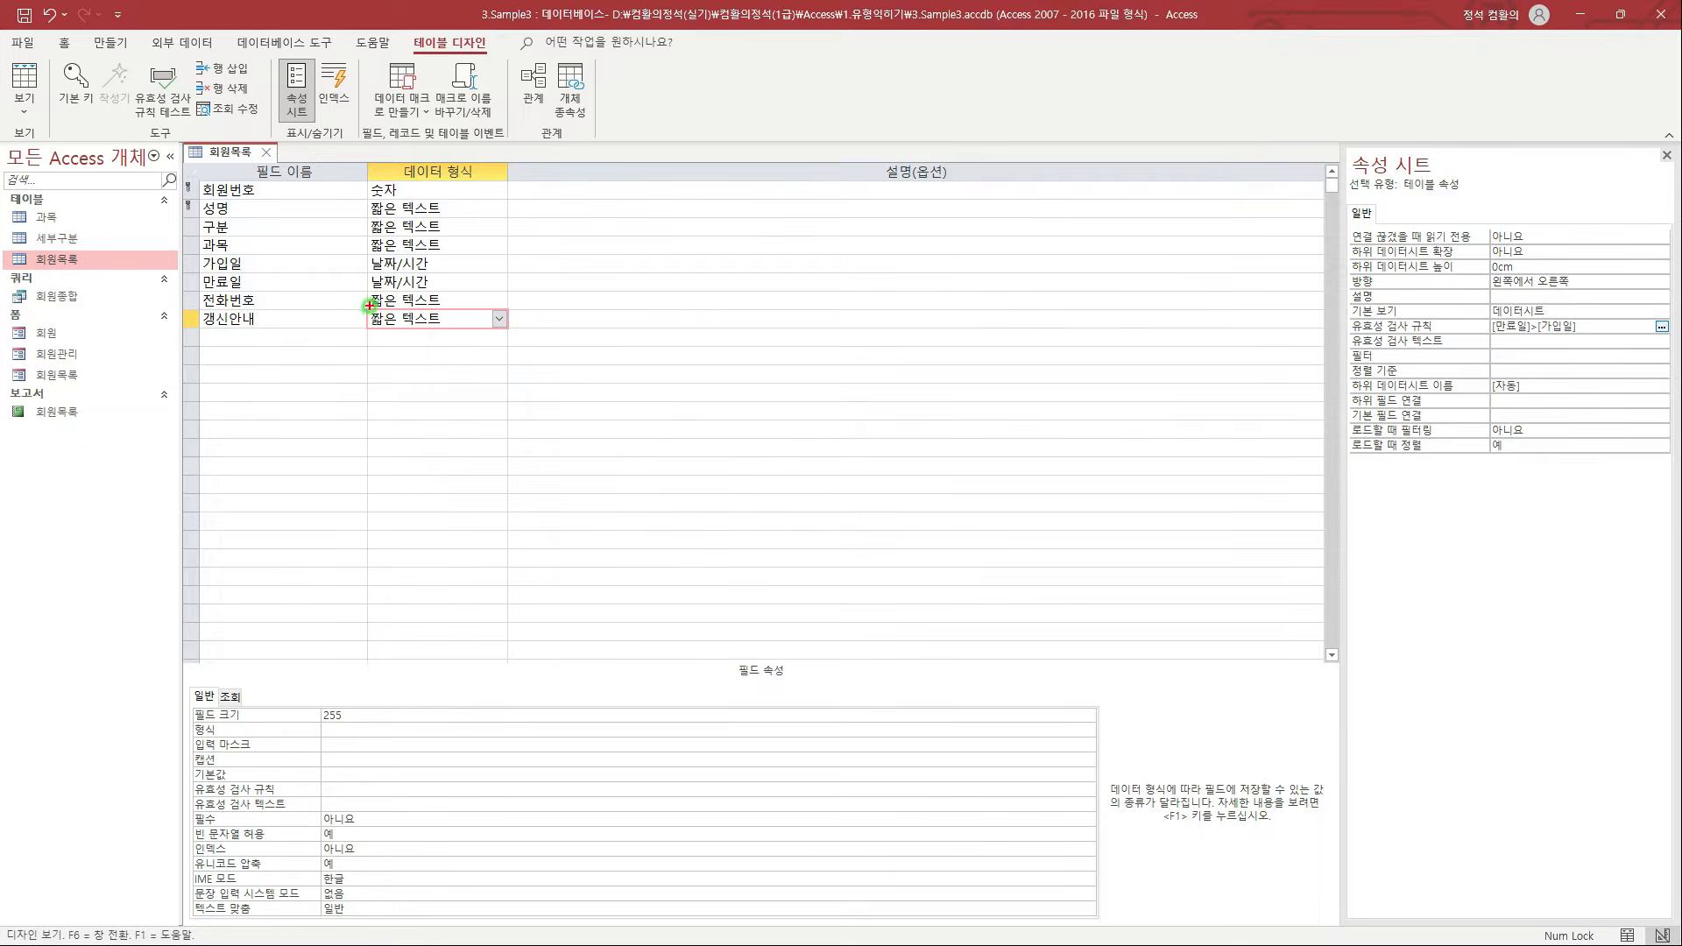
mouse_move(369, 305)
left_mouse_down()
mouse_move(529, 323)
mouse_move(514, 329)
left_mouse_up()
left_click(500, 320)
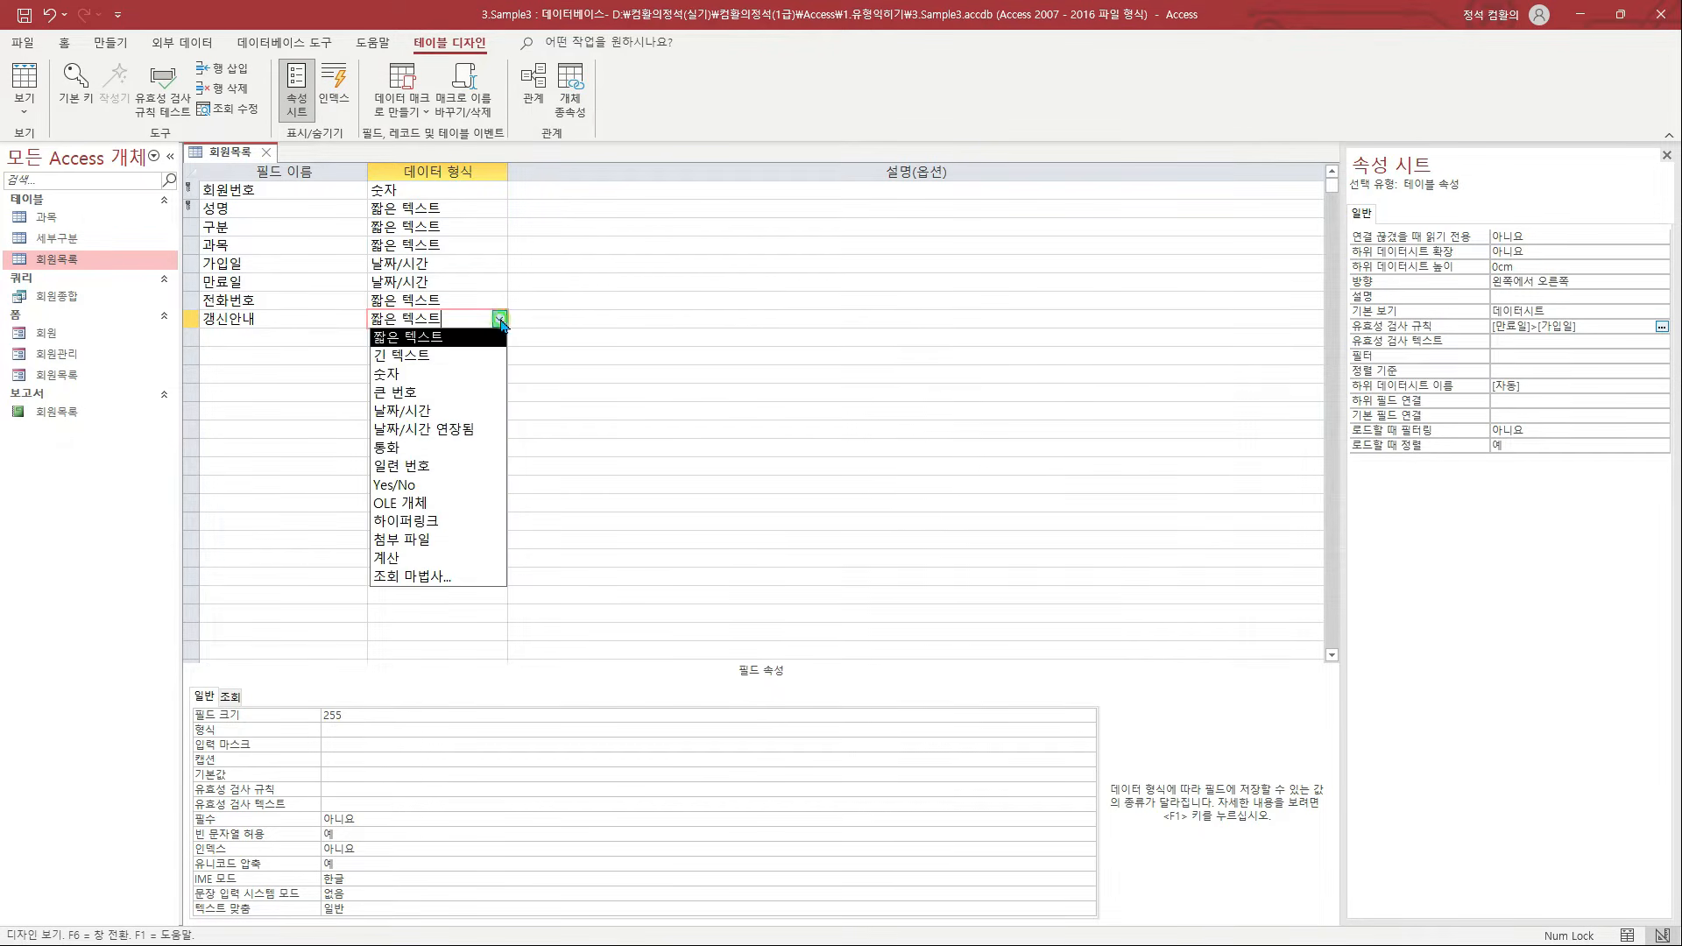
left_click(468, 486)
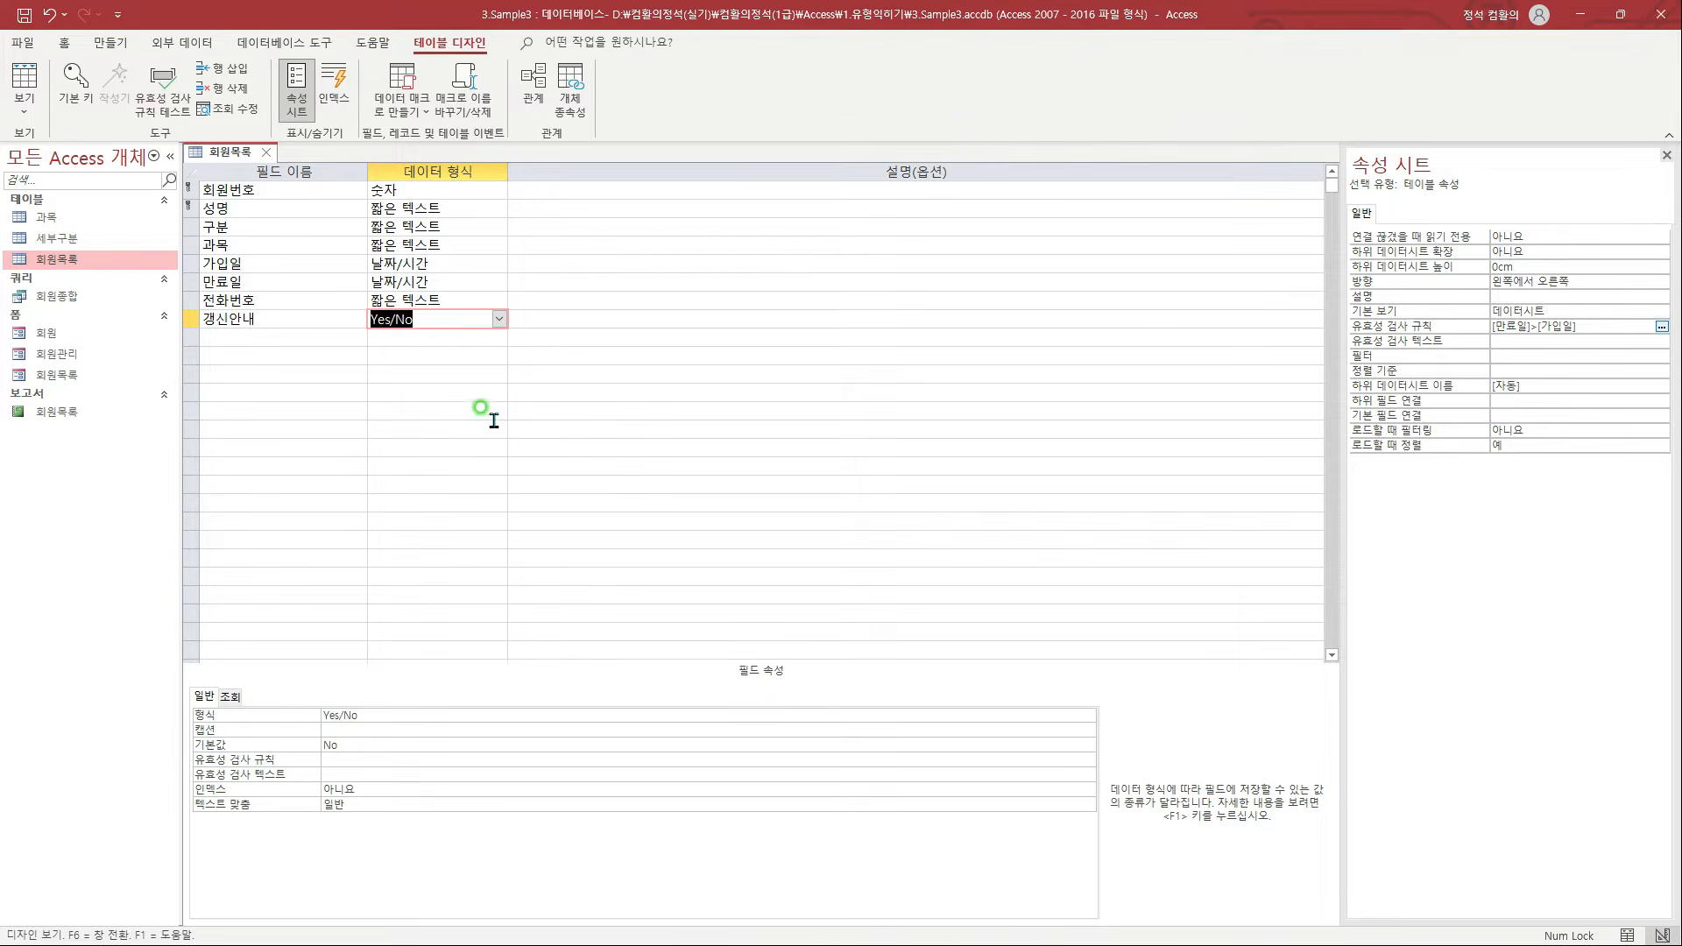
left_click(338, 324)
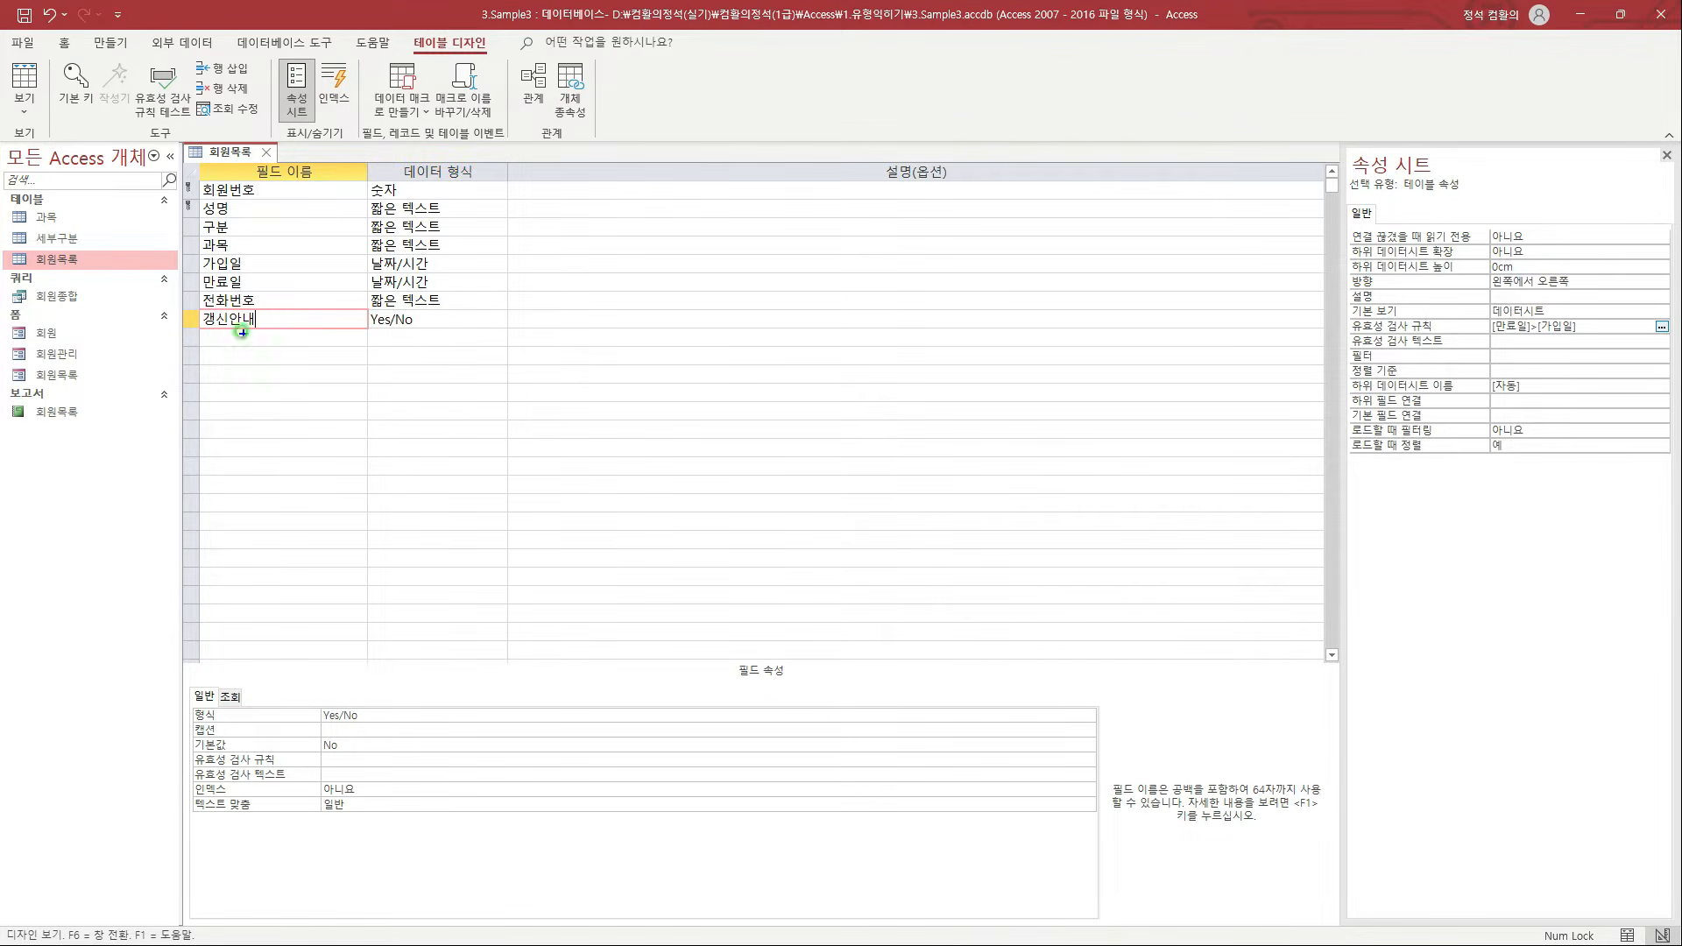
left_click(276, 328)
left_click_drag(412, 307, 421, 312)
key("Escape")
Set the lookup display control (컨트롤 표시) of the 구분 field to 콤보 상자.
left_click(246, 226)
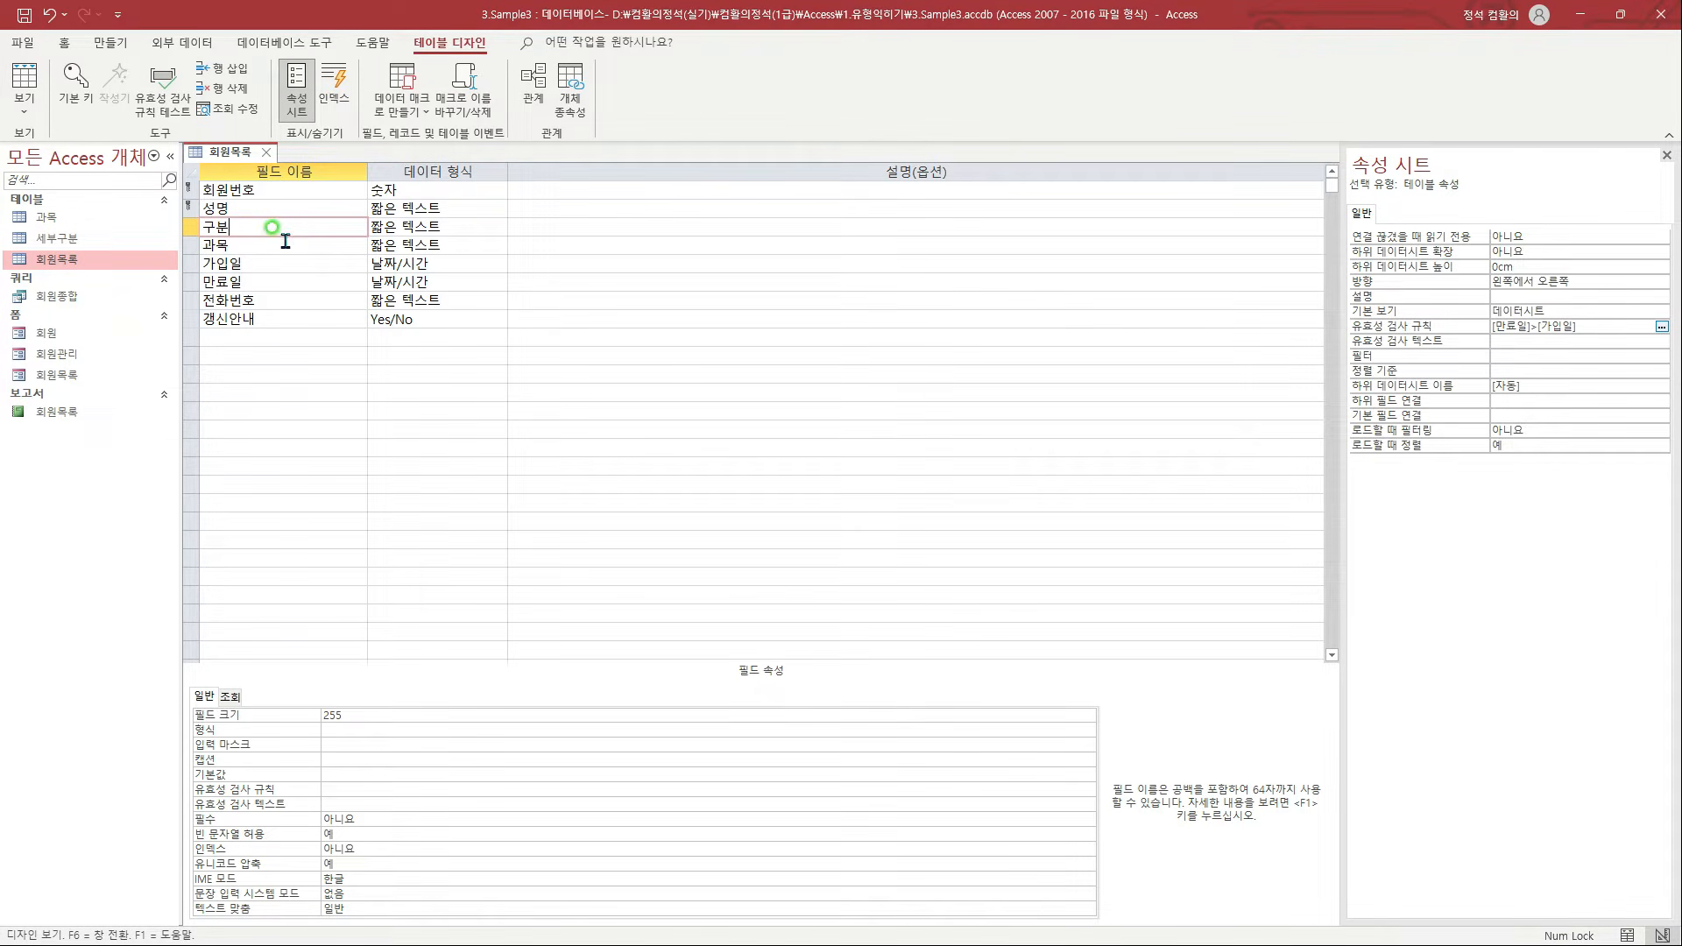
left_click_drag(181, 214, 520, 242)
key("Escape")
mouse_move(177, 672)
left_mouse_down()
mouse_move(394, 899)
mouse_move(474, 921)
left_mouse_up()
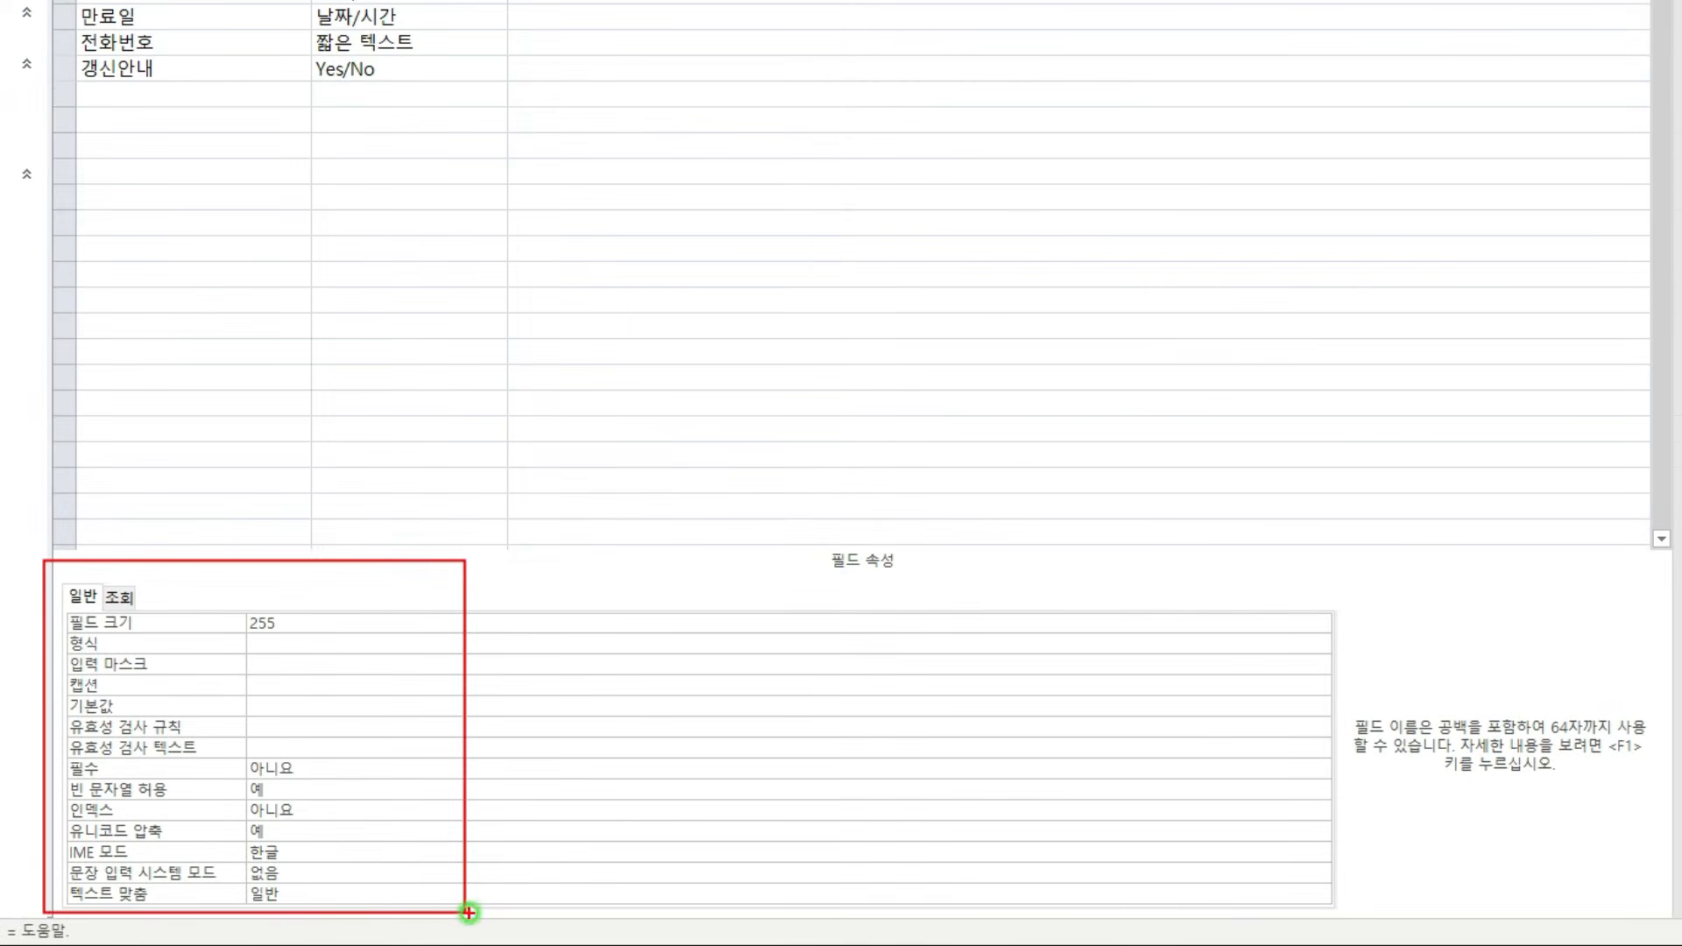
left_click_drag(95, 582, 143, 613)
left_click_drag(144, 571, 153, 576)
left_click(115, 597)
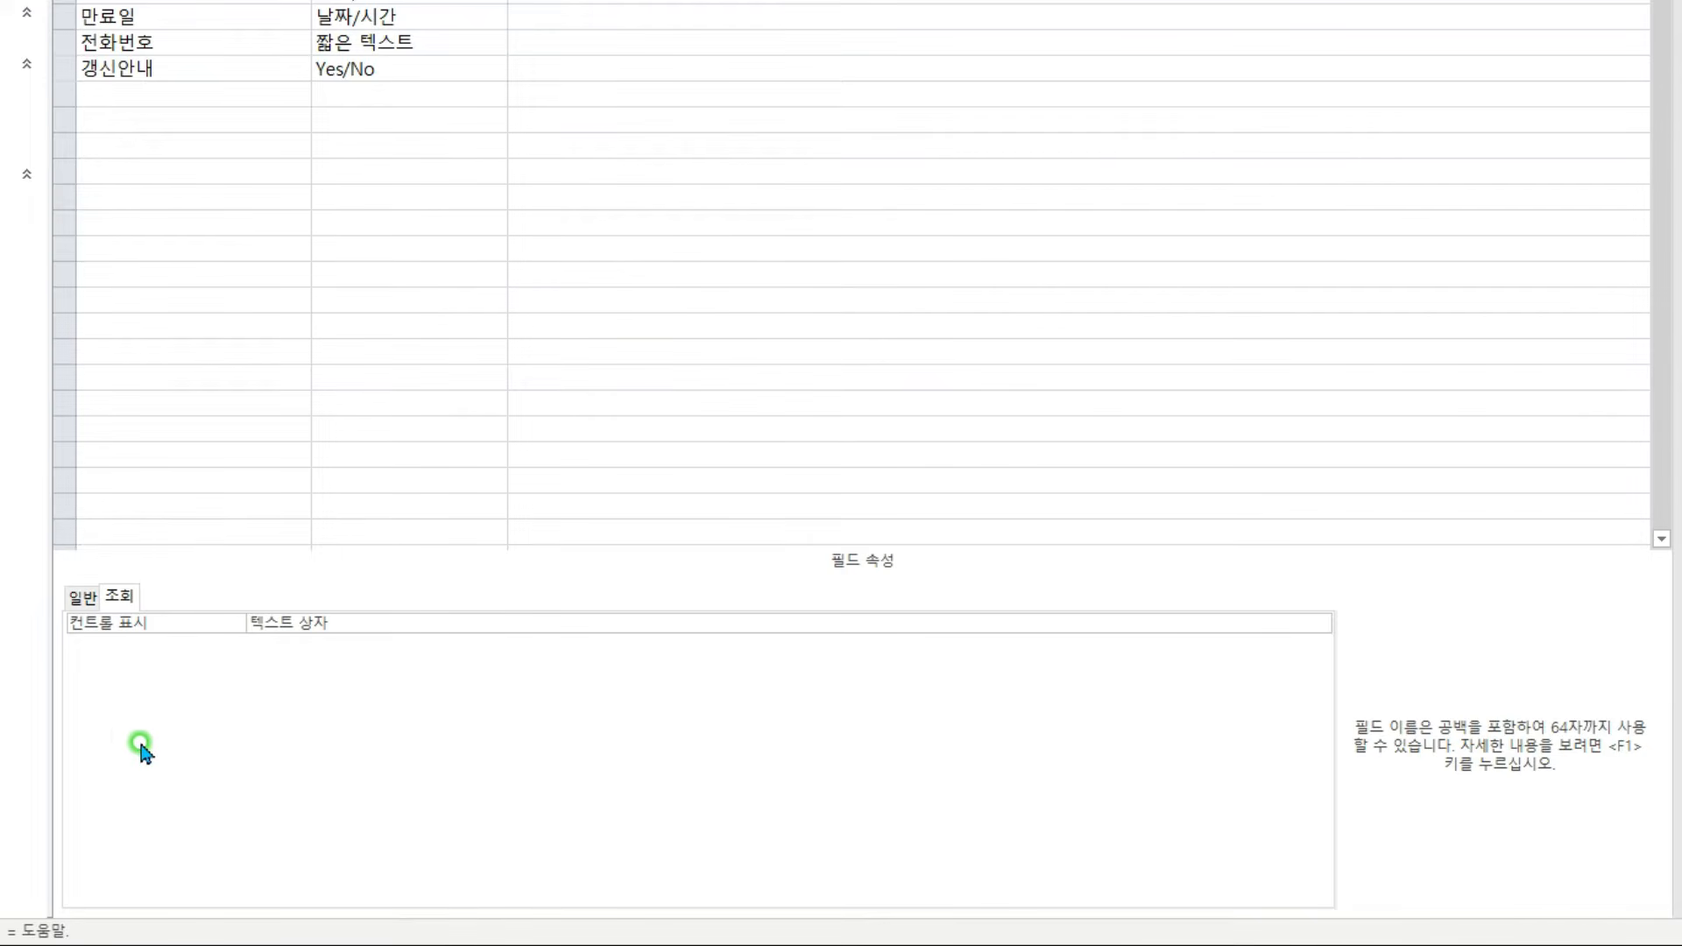
left_click(417, 627)
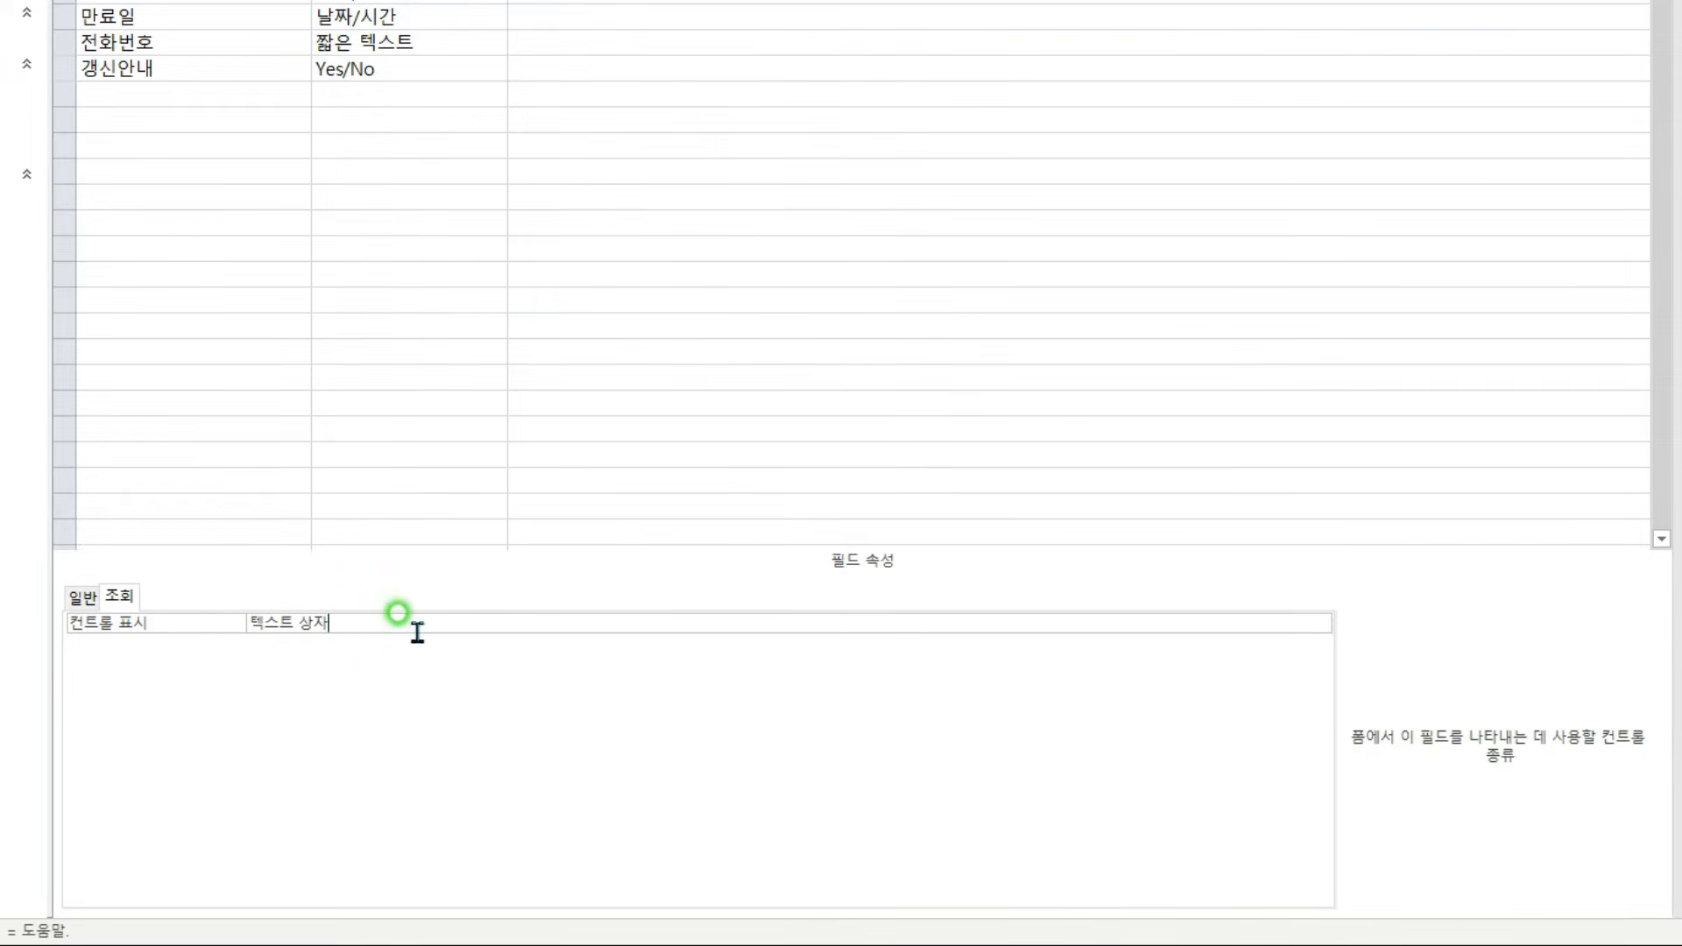
mouse_move(241, 601)
left_mouse_down()
mouse_move(601, 673)
mouse_move(1334, 640)
left_mouse_up()
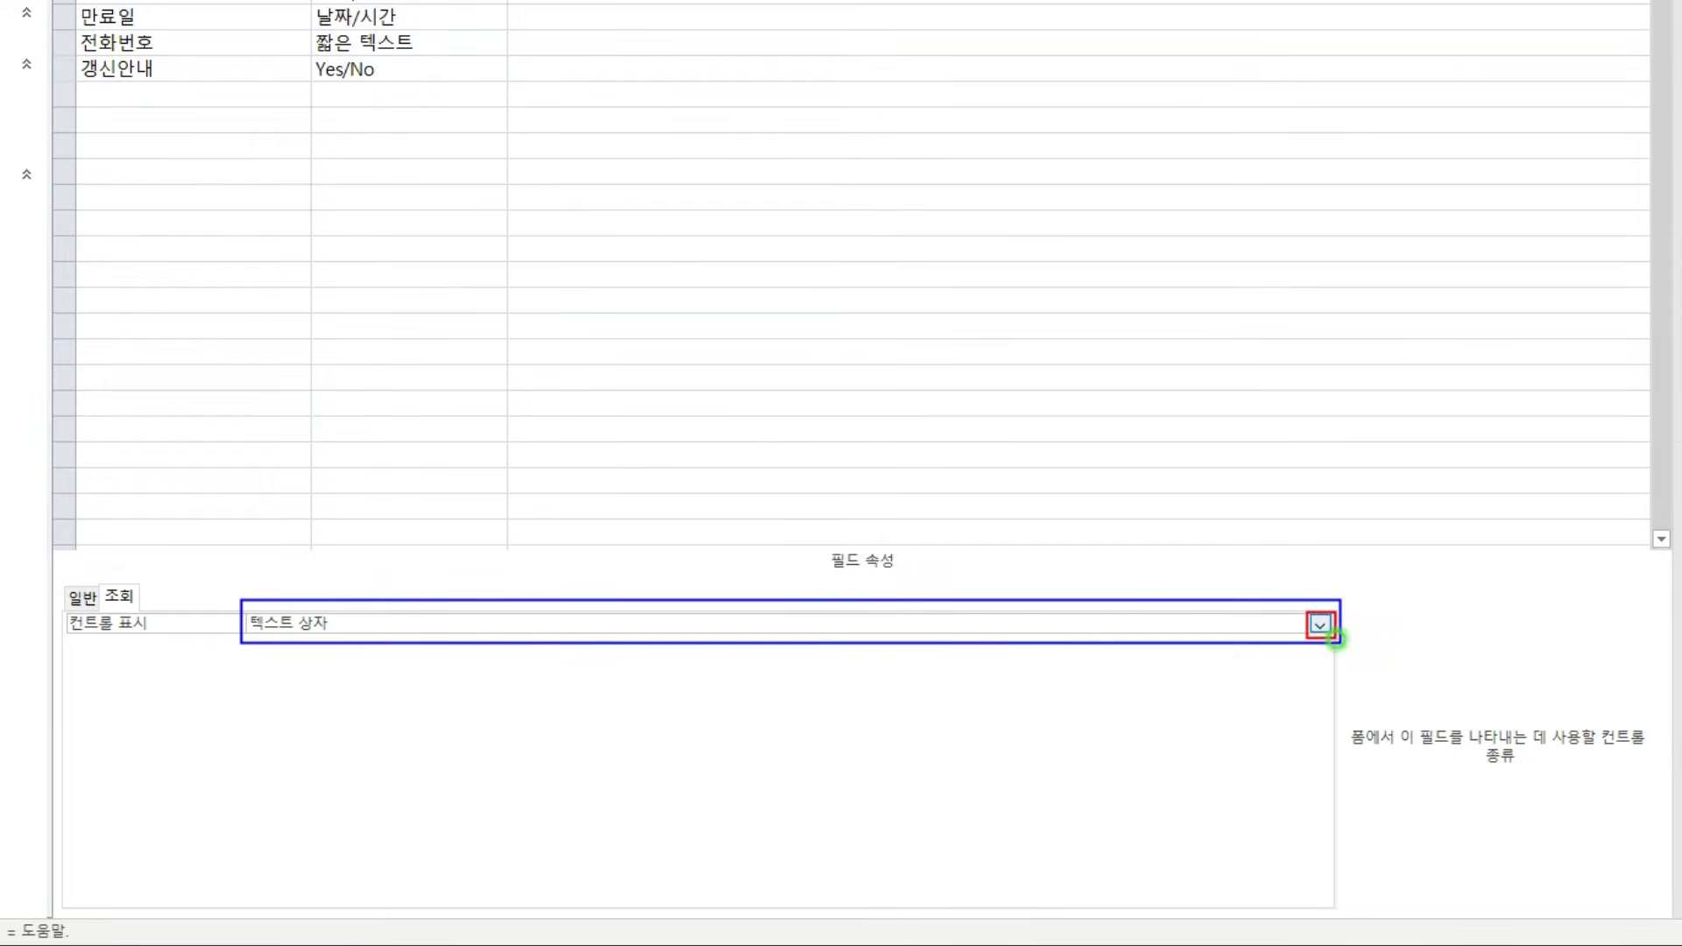
left_click(1321, 626)
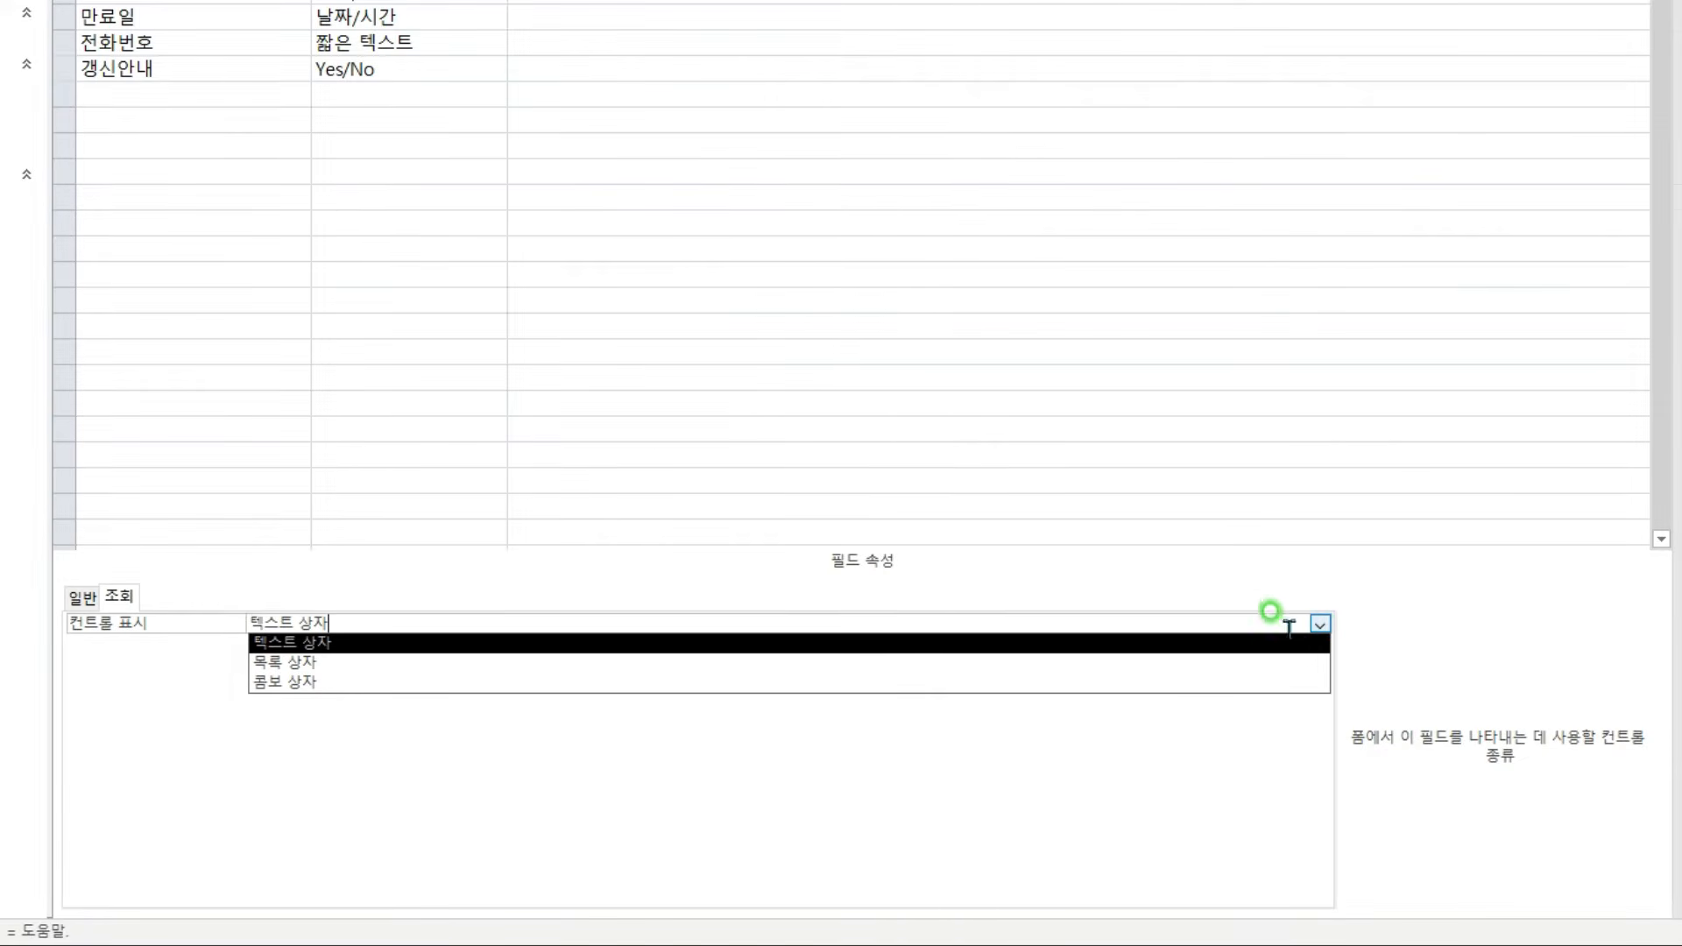
left_click(1226, 681)
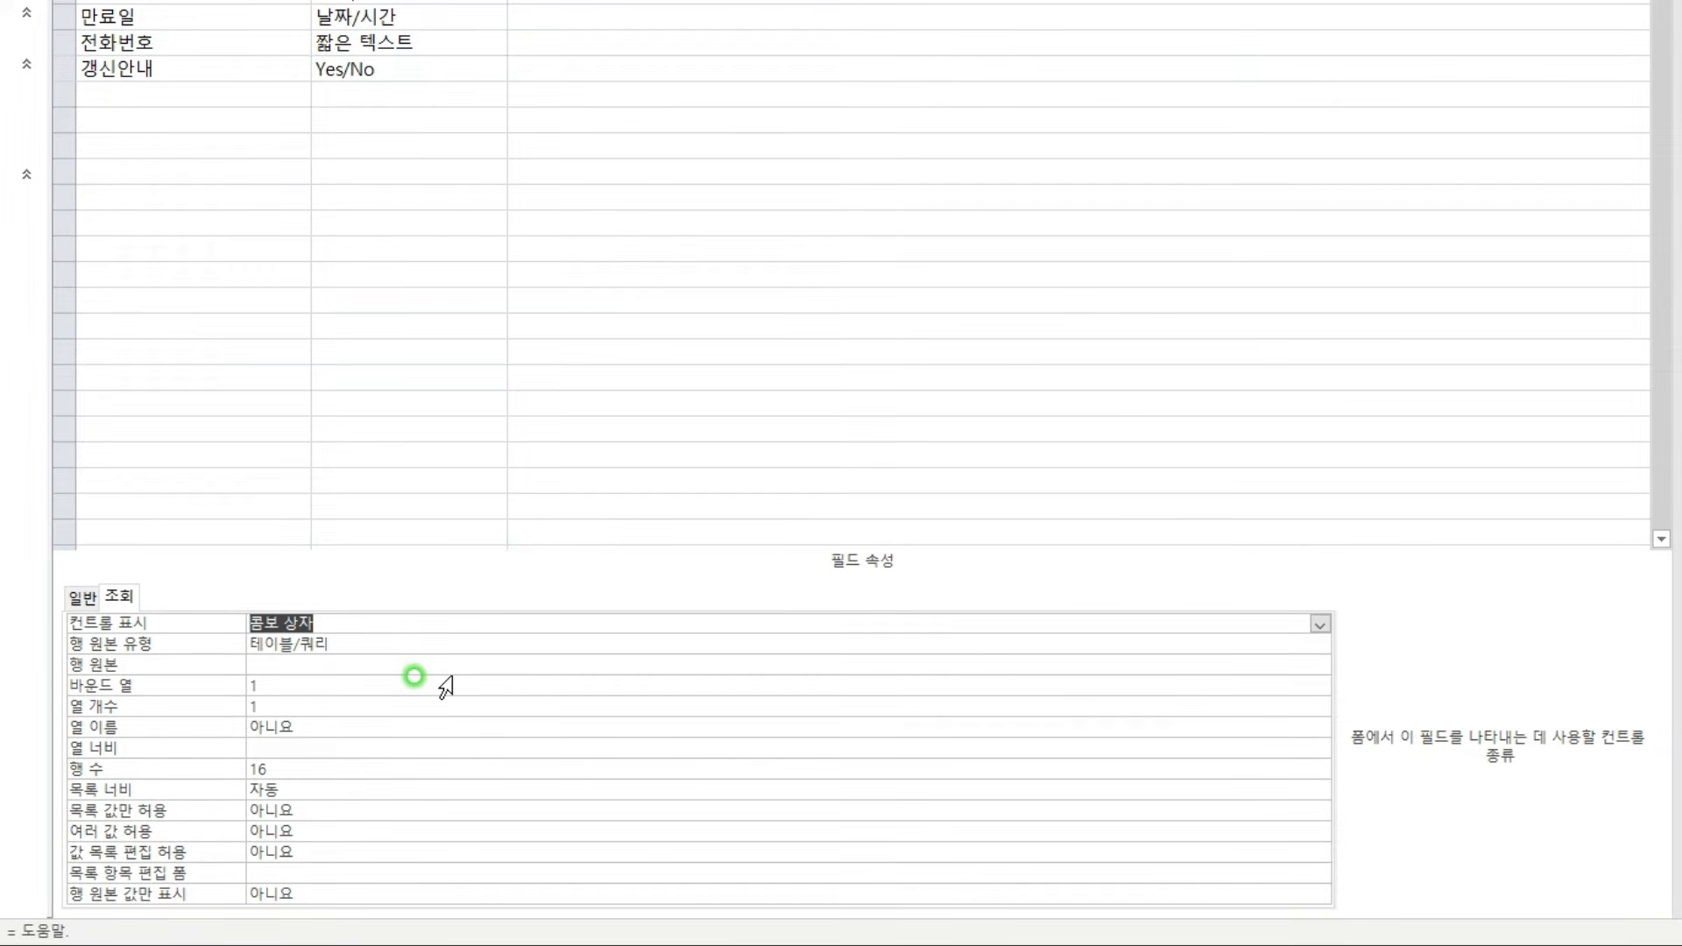
Set the 구분 field's row source type to 값 목록 and its row source to A;B;C.
left_click(417, 647)
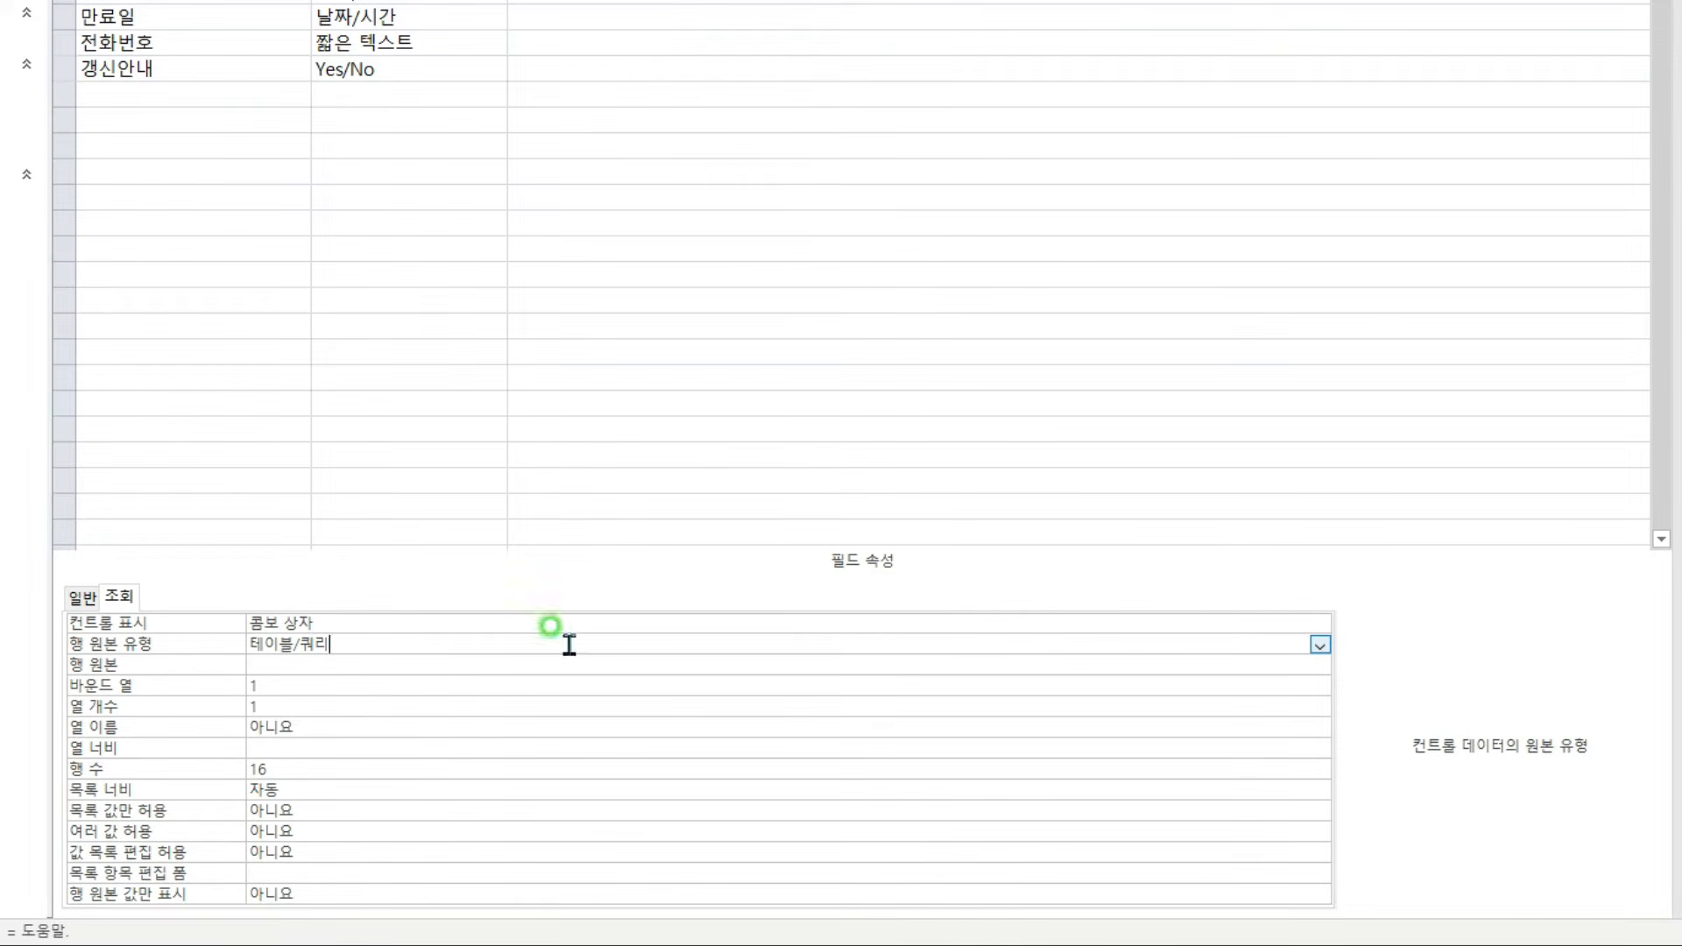
left_click(1320, 646)
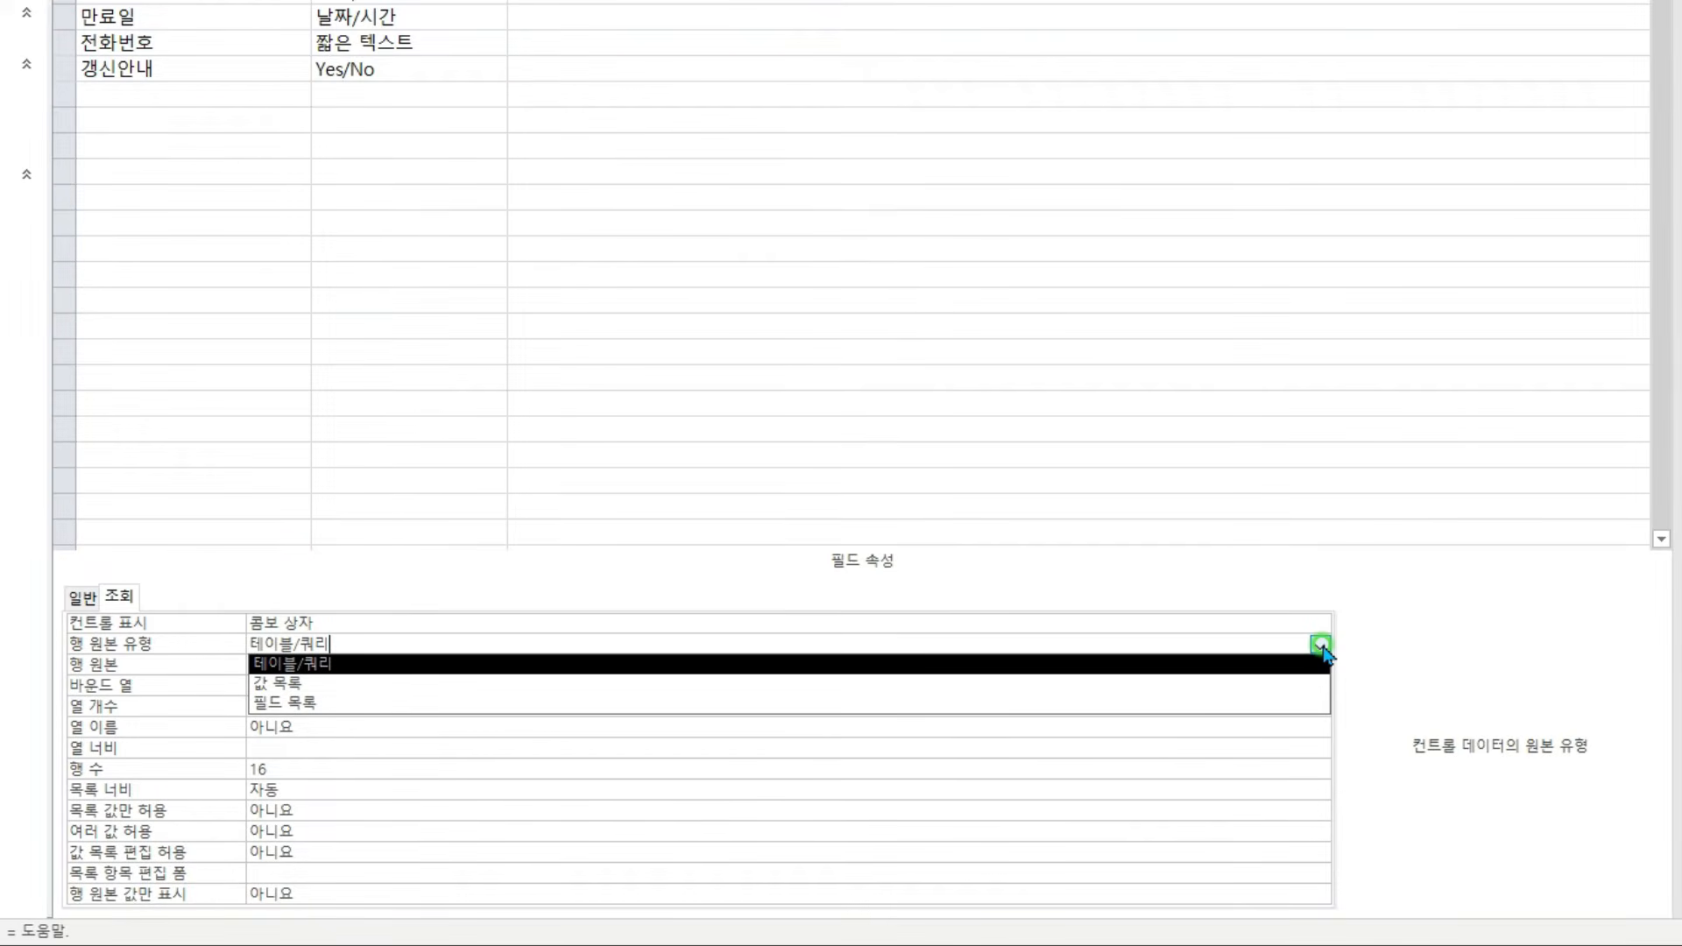
left_click(320, 683)
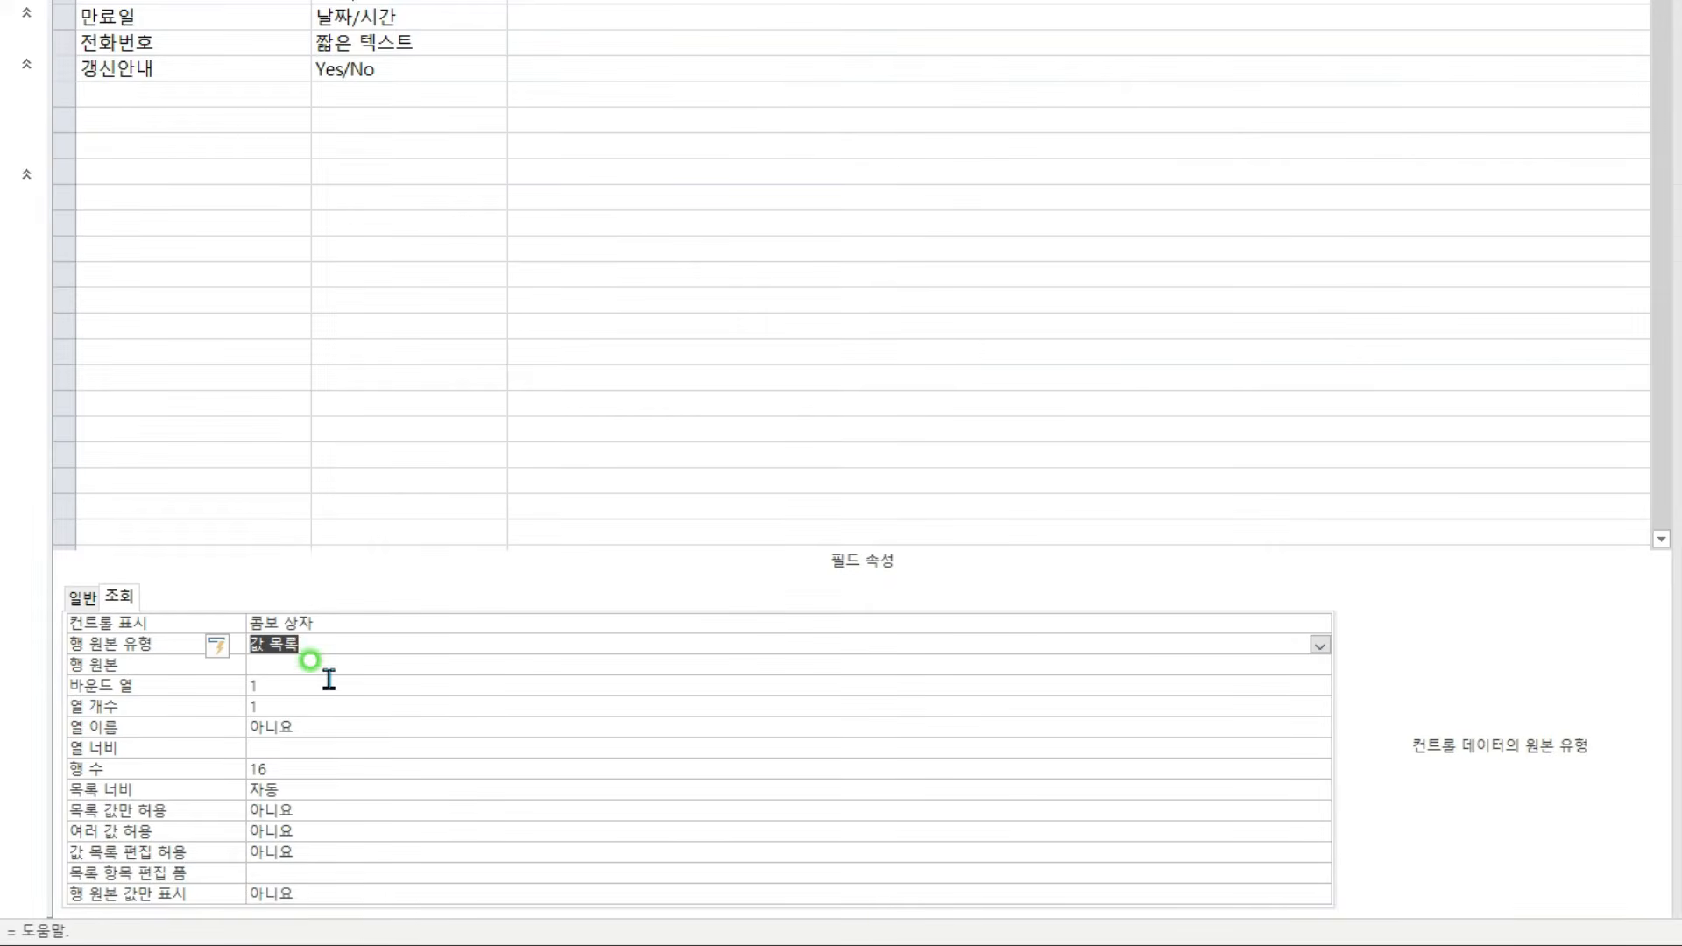
left_click(344, 668)
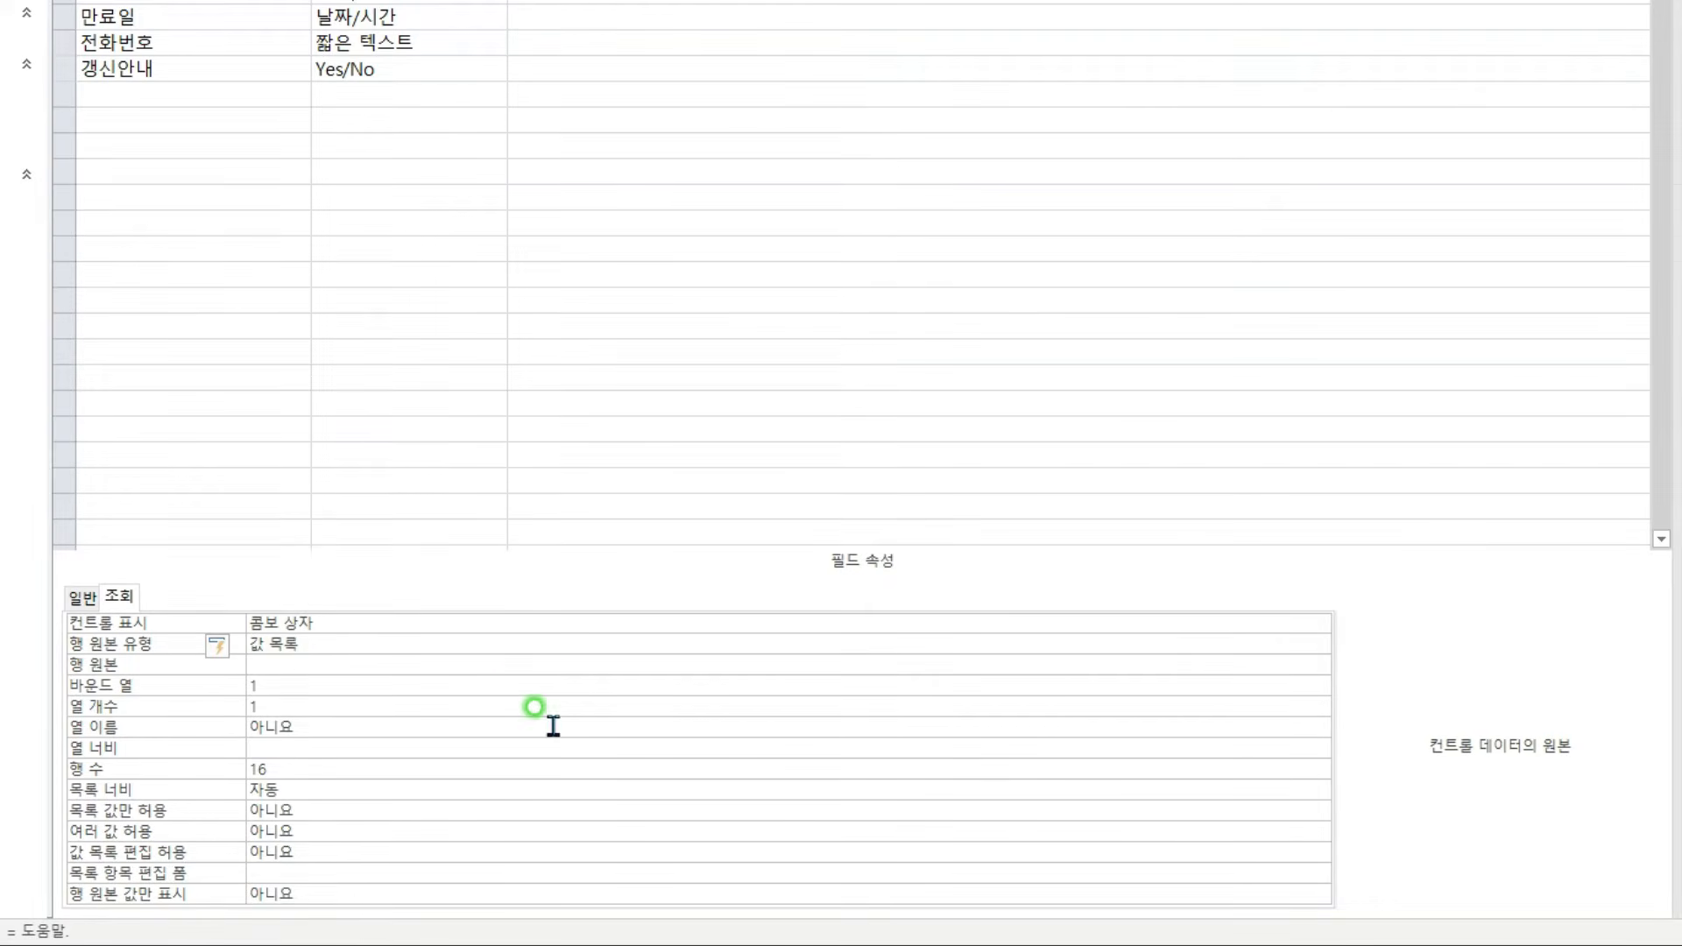
mouse_move(243, 631)
left_mouse_down()
mouse_move(303, 657)
mouse_move(214, 639)
mouse_move(142, 668)
left_mouse_up()
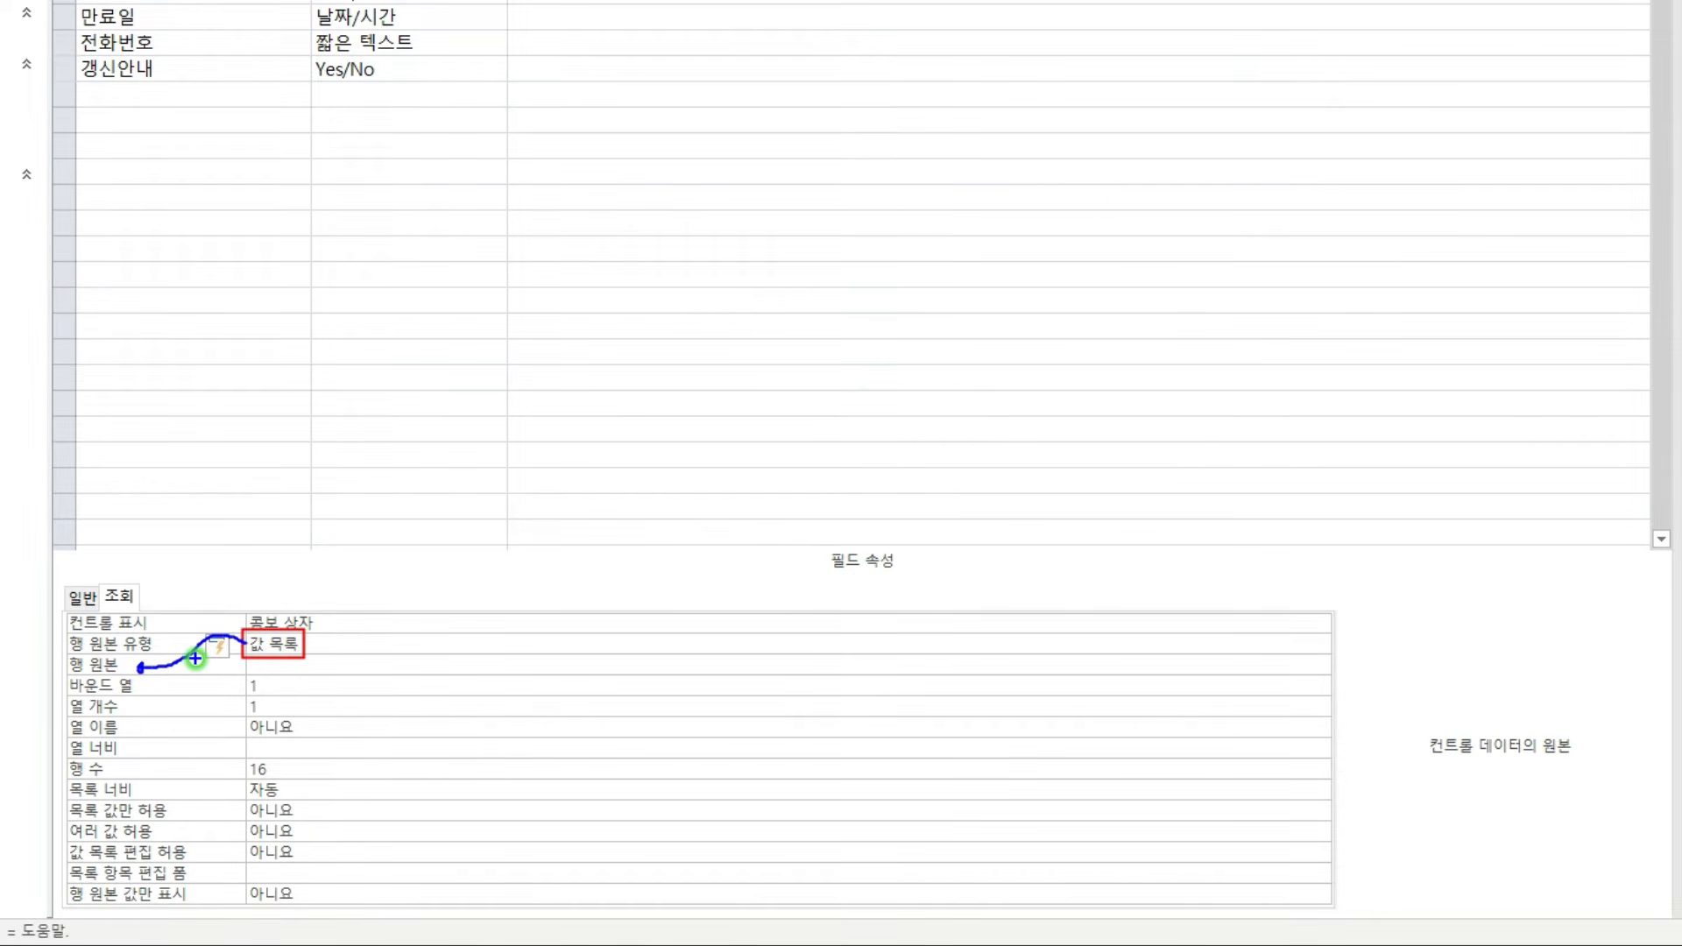
key("Escape")
left_click(263, 664)
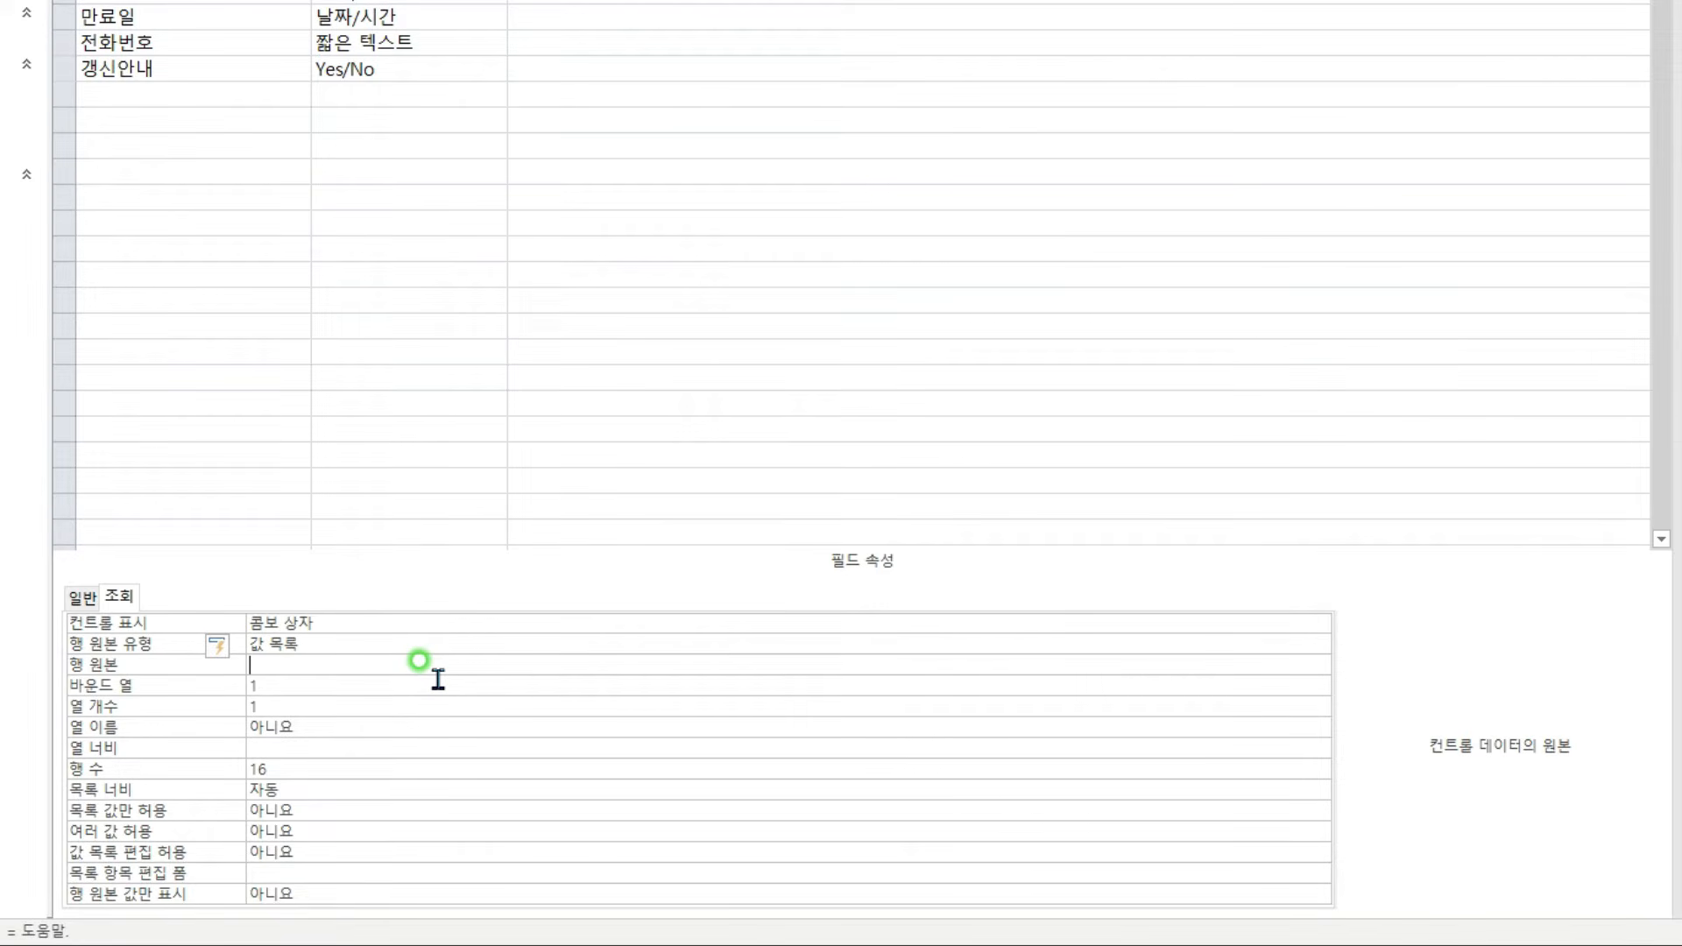
type("A;B;C")
mouse_move(294, 664)
left_mouse_down()
mouse_move(376, 570)
mouse_move(418, 570)
left_mouse_up()
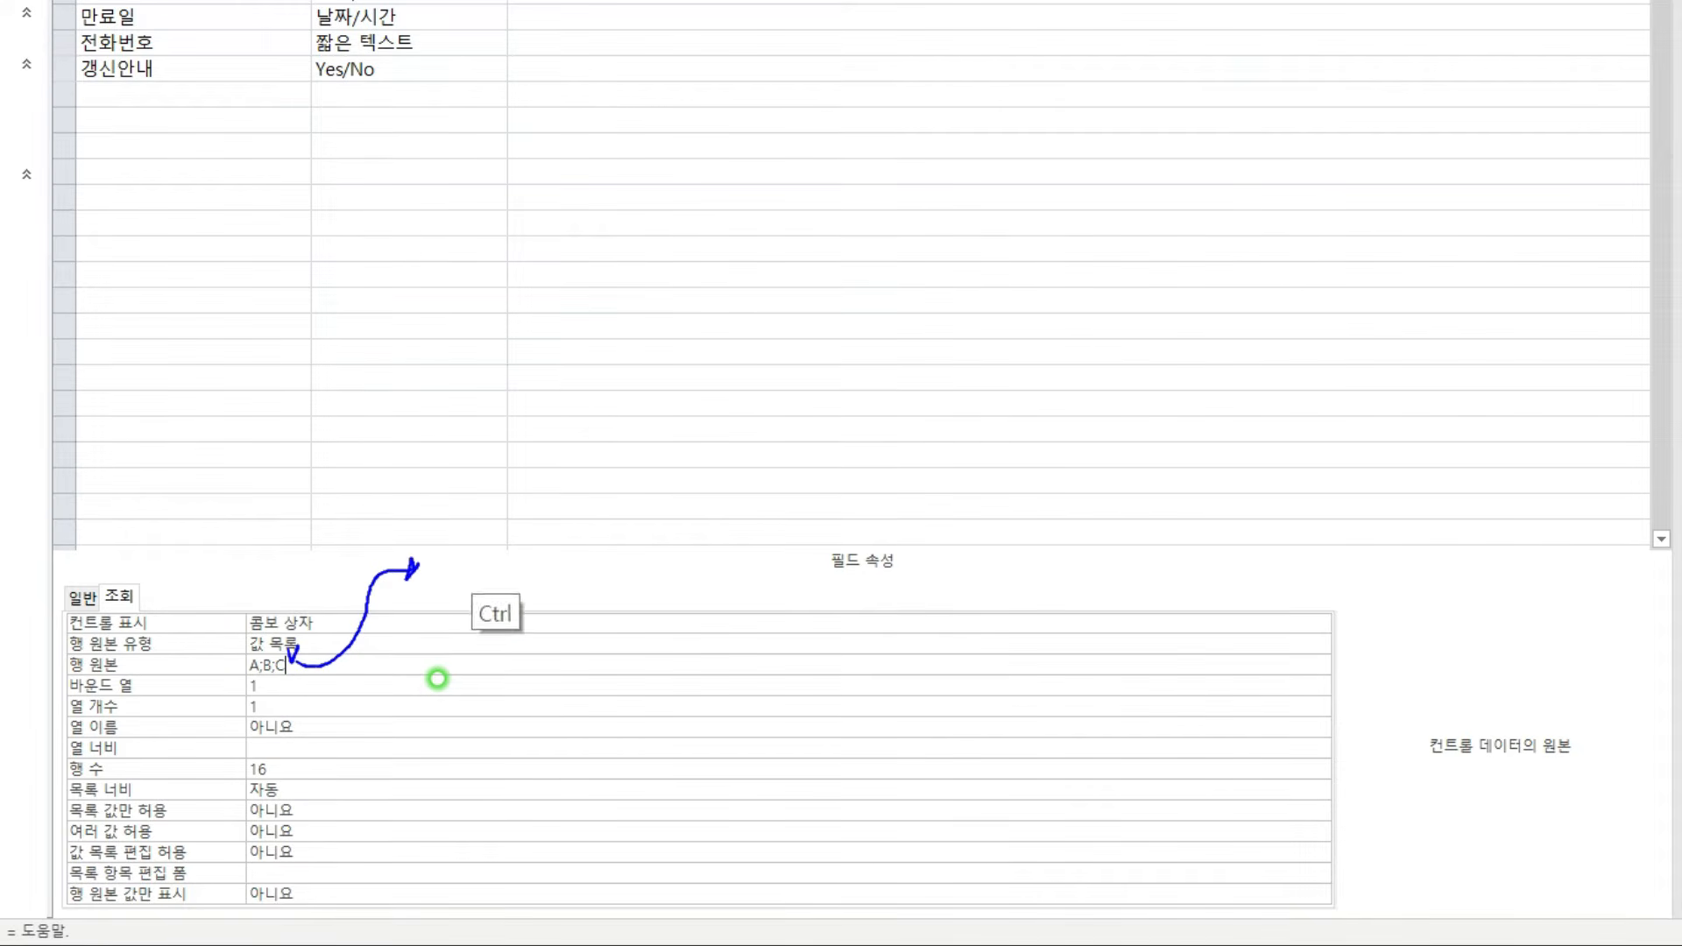
left_click_drag(472, 533, 603, 666)
left_click_drag(508, 551, 498, 578)
left_click_drag(508, 554, 515, 565)
left_click_drag(500, 584, 517, 651)
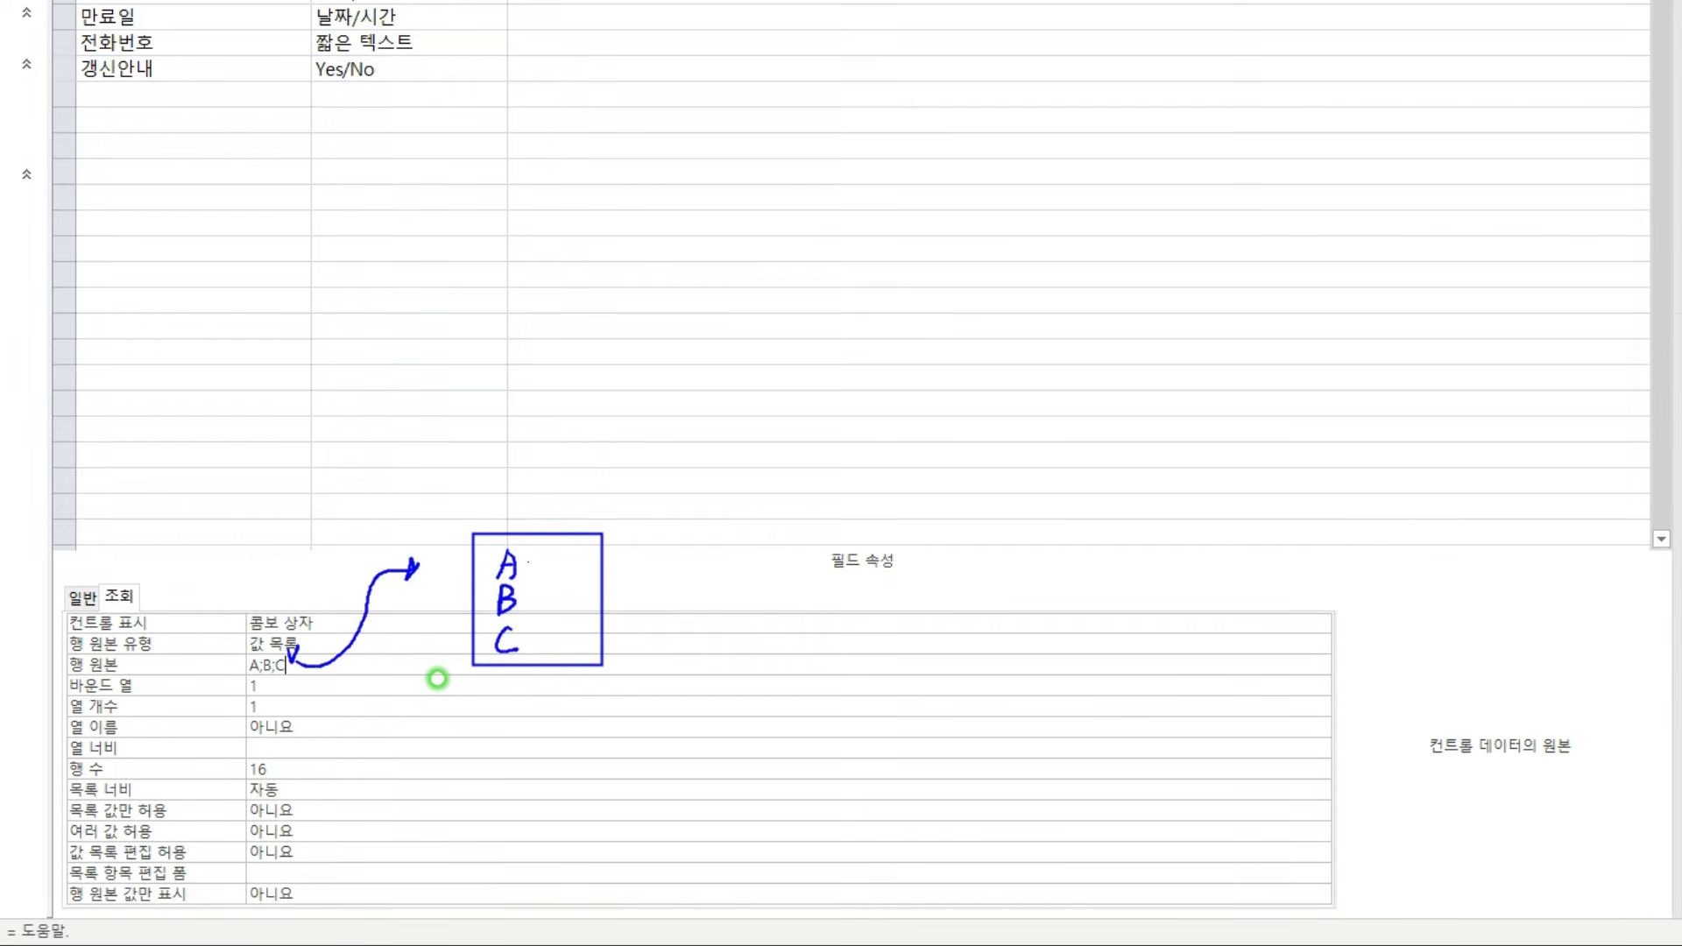
left_click_drag(528, 564, 544, 639)
mouse_move(659, 556)
left_mouse_down()
mouse_move(687, 599)
mouse_move(703, 585)
mouse_move(749, 602)
mouse_move(751, 585)
left_mouse_up()
left_click_drag(734, 587, 756, 599)
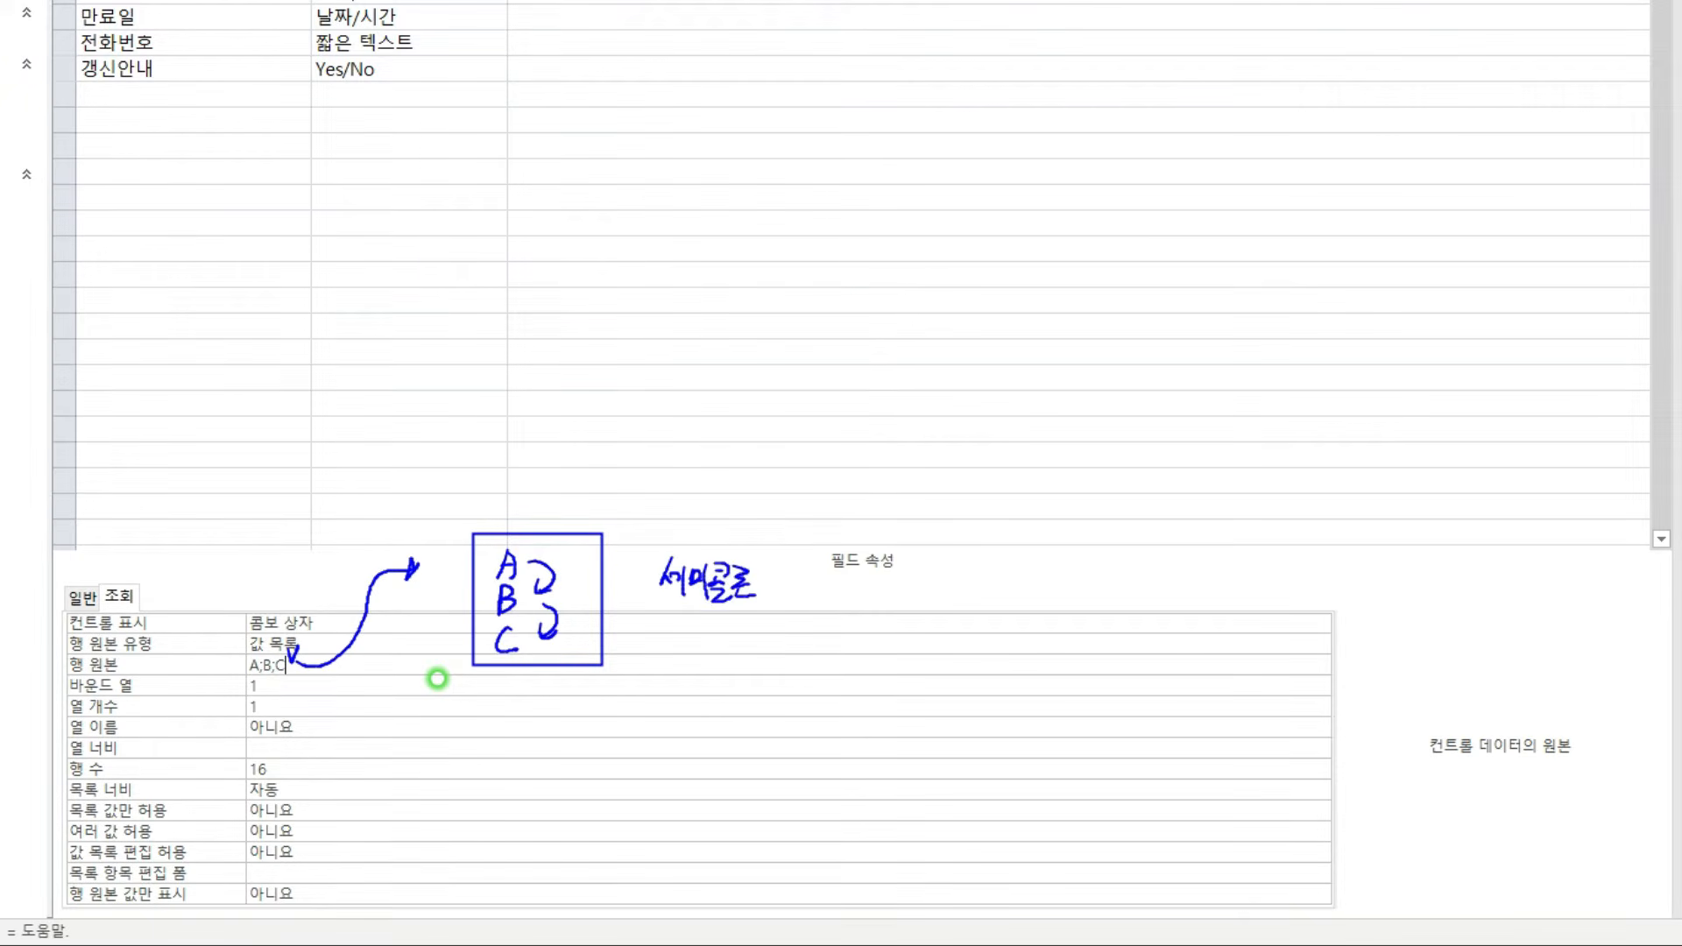
mouse_move(1087, 469)
left_mouse_down()
mouse_move(1114, 473)
mouse_move(1111, 447)
mouse_move(1162, 484)
left_mouse_up()
left_click_drag(1161, 429, 1167, 477)
mouse_move(1244, 433)
left_mouse_down()
mouse_move(1230, 471)
mouse_move(1257, 471)
left_mouse_up()
left_click_drag(1111, 409, 1176, 399)
mouse_move(1193, 408)
left_mouse_down()
mouse_move(1211, 387)
mouse_move(1237, 413)
left_mouse_up()
left_click_drag(1225, 403, 1248, 405)
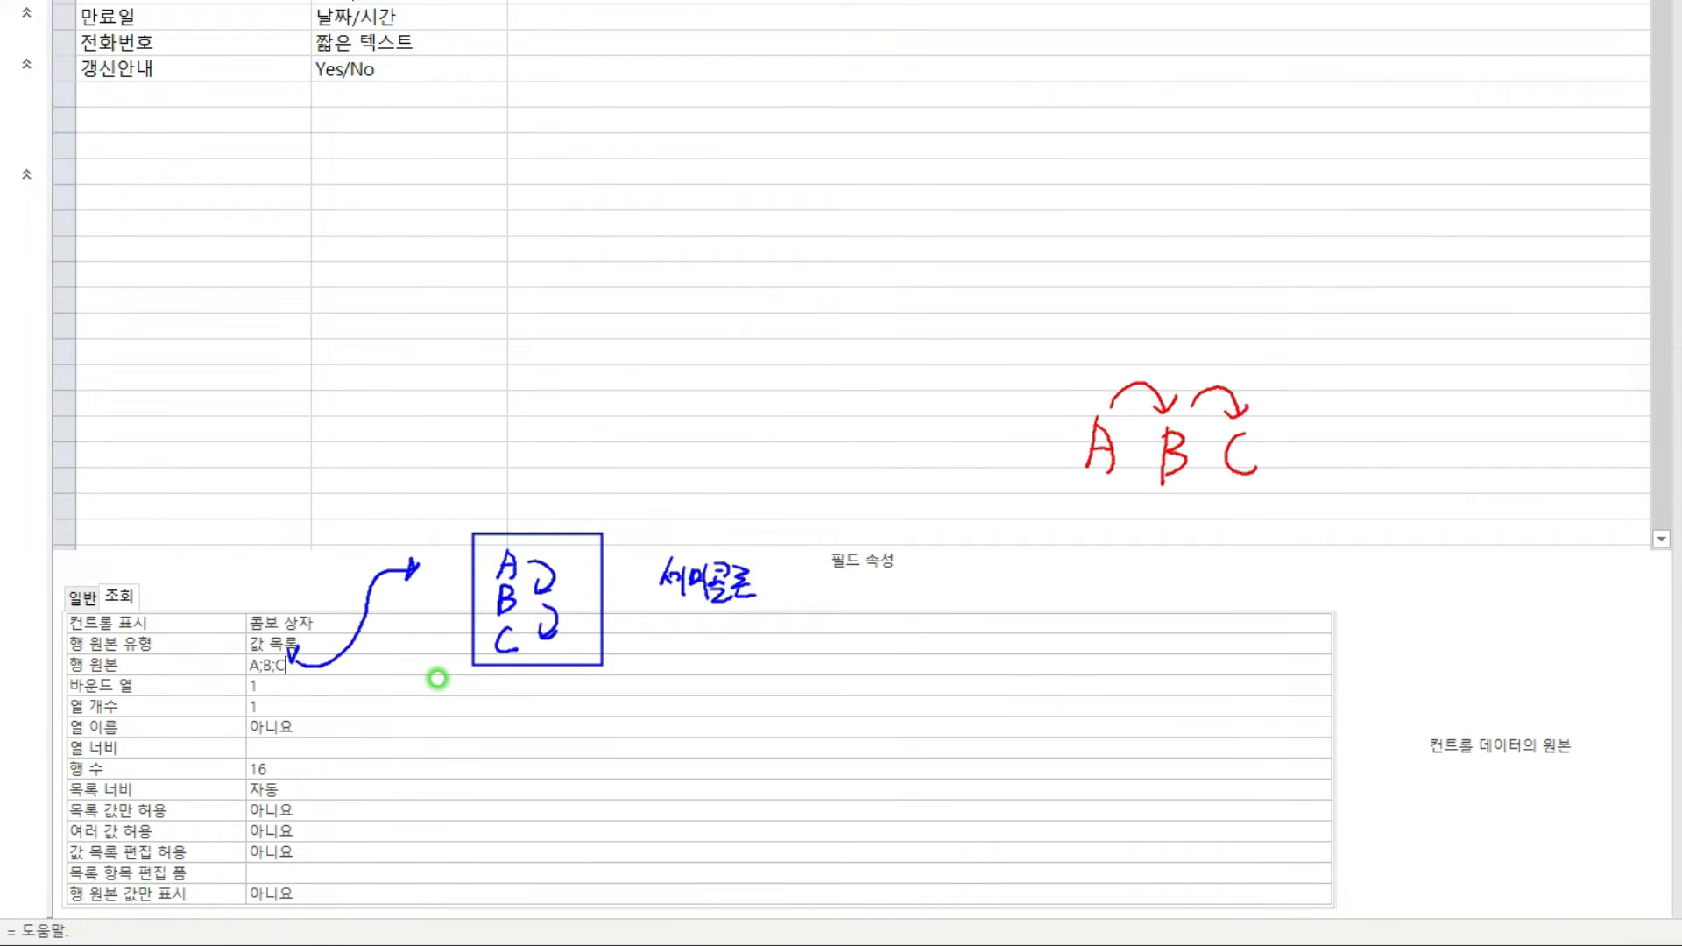
left_click_drag(1318, 451, 1330, 452)
left_click_drag(1319, 457, 1332, 458)
left_click_drag(1334, 443, 1337, 465)
mouse_move(1363, 438)
left_mouse_down()
mouse_move(1384, 480)
mouse_move(1391, 466)
left_mouse_up()
left_click_drag(1391, 452, 1406, 484)
left_click_drag(1402, 466, 1420, 468)
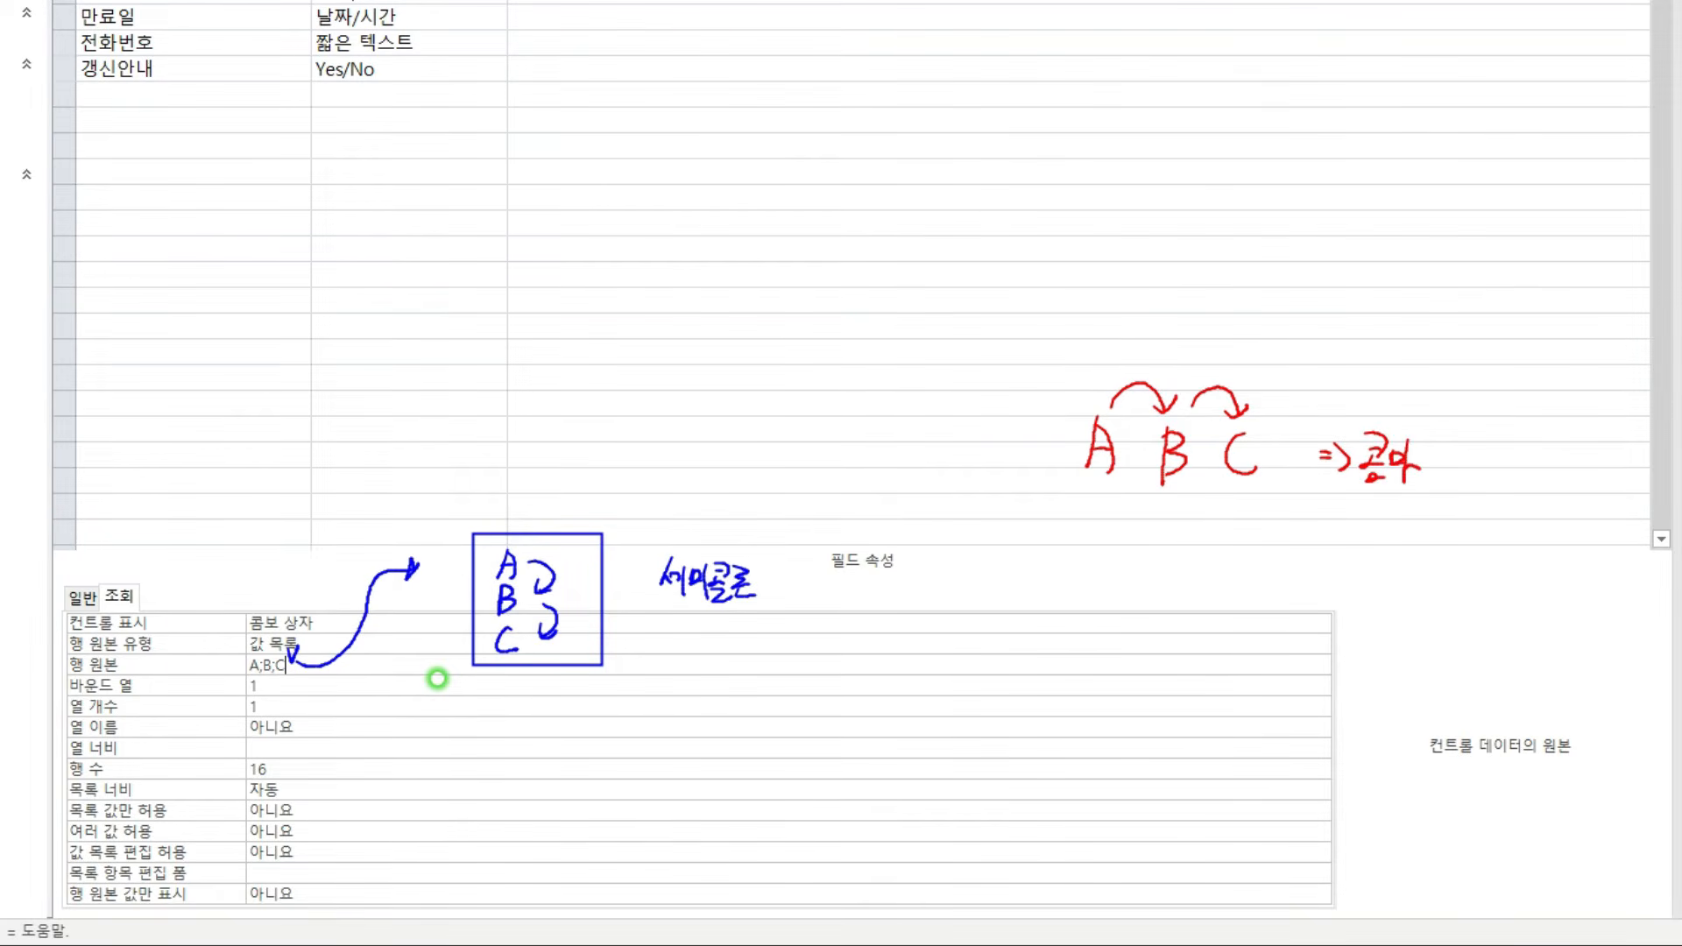
left_click_drag(951, 538, 1062, 717)
mouse_move(988, 594)
left_mouse_down()
mouse_move(998, 560)
mouse_move(1008, 594)
left_mouse_up()
mouse_move(991, 580)
left_mouse_down()
mouse_move(1006, 578)
mouse_move(990, 641)
left_mouse_up()
left_click_drag(990, 615, 1009, 687)
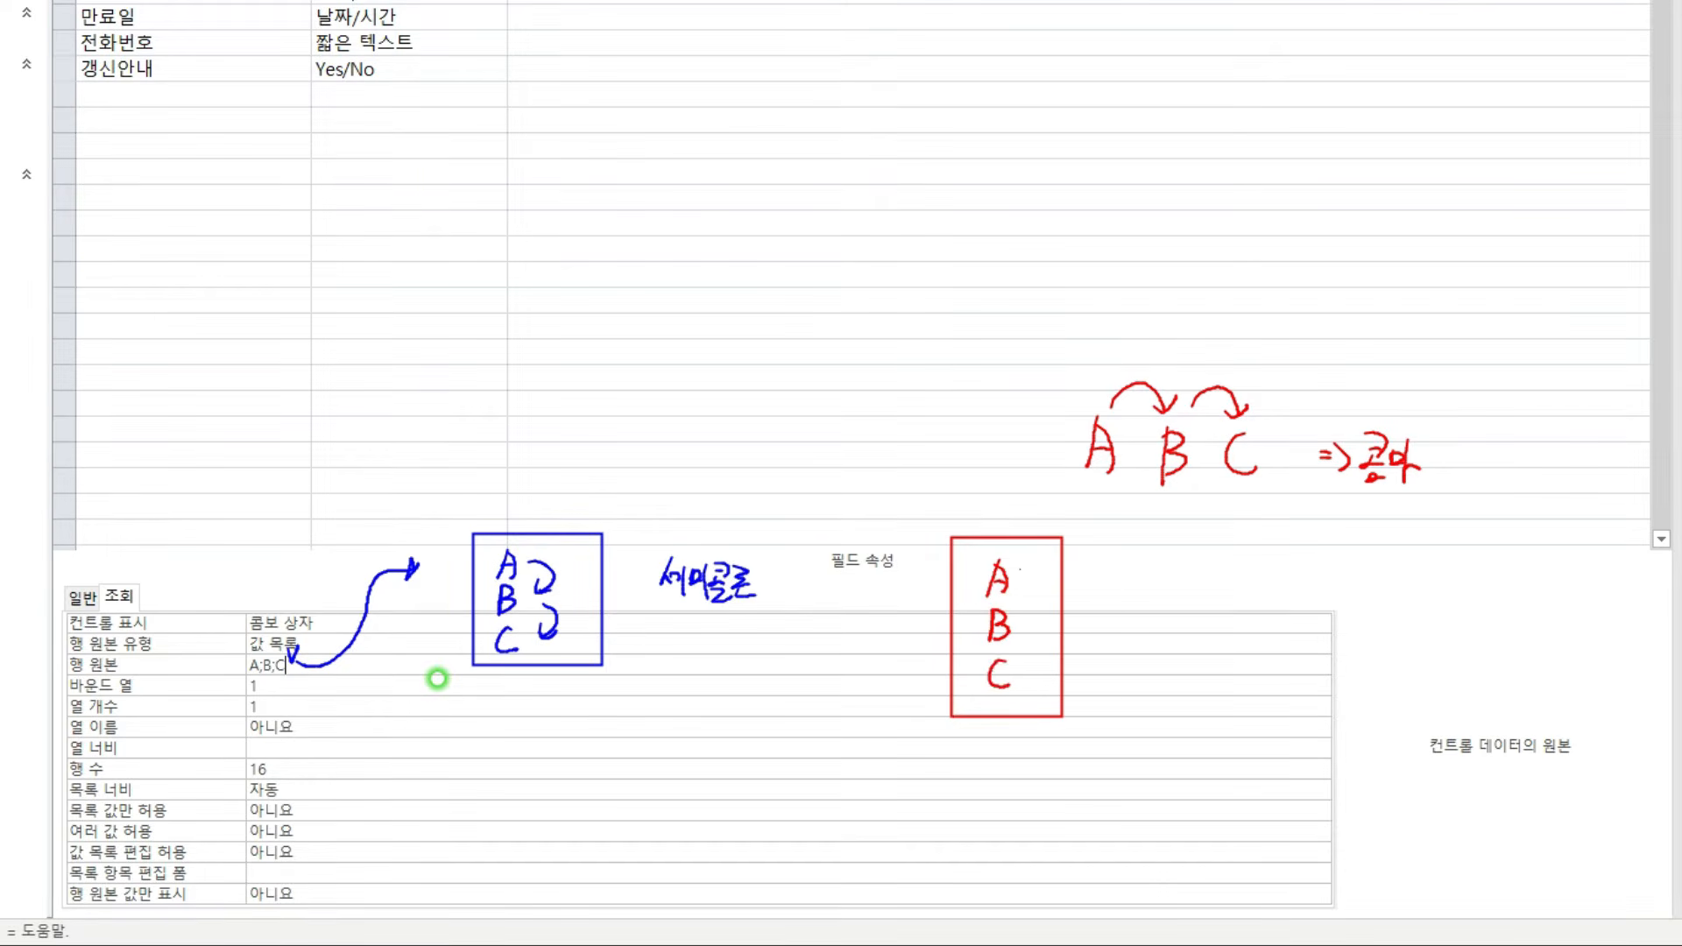
left_click_drag(1019, 568, 1051, 619)
mouse_move(1045, 627)
left_mouse_down()
mouse_move(1070, 648)
mouse_move(1046, 679)
mouse_move(1062, 681)
left_mouse_up()
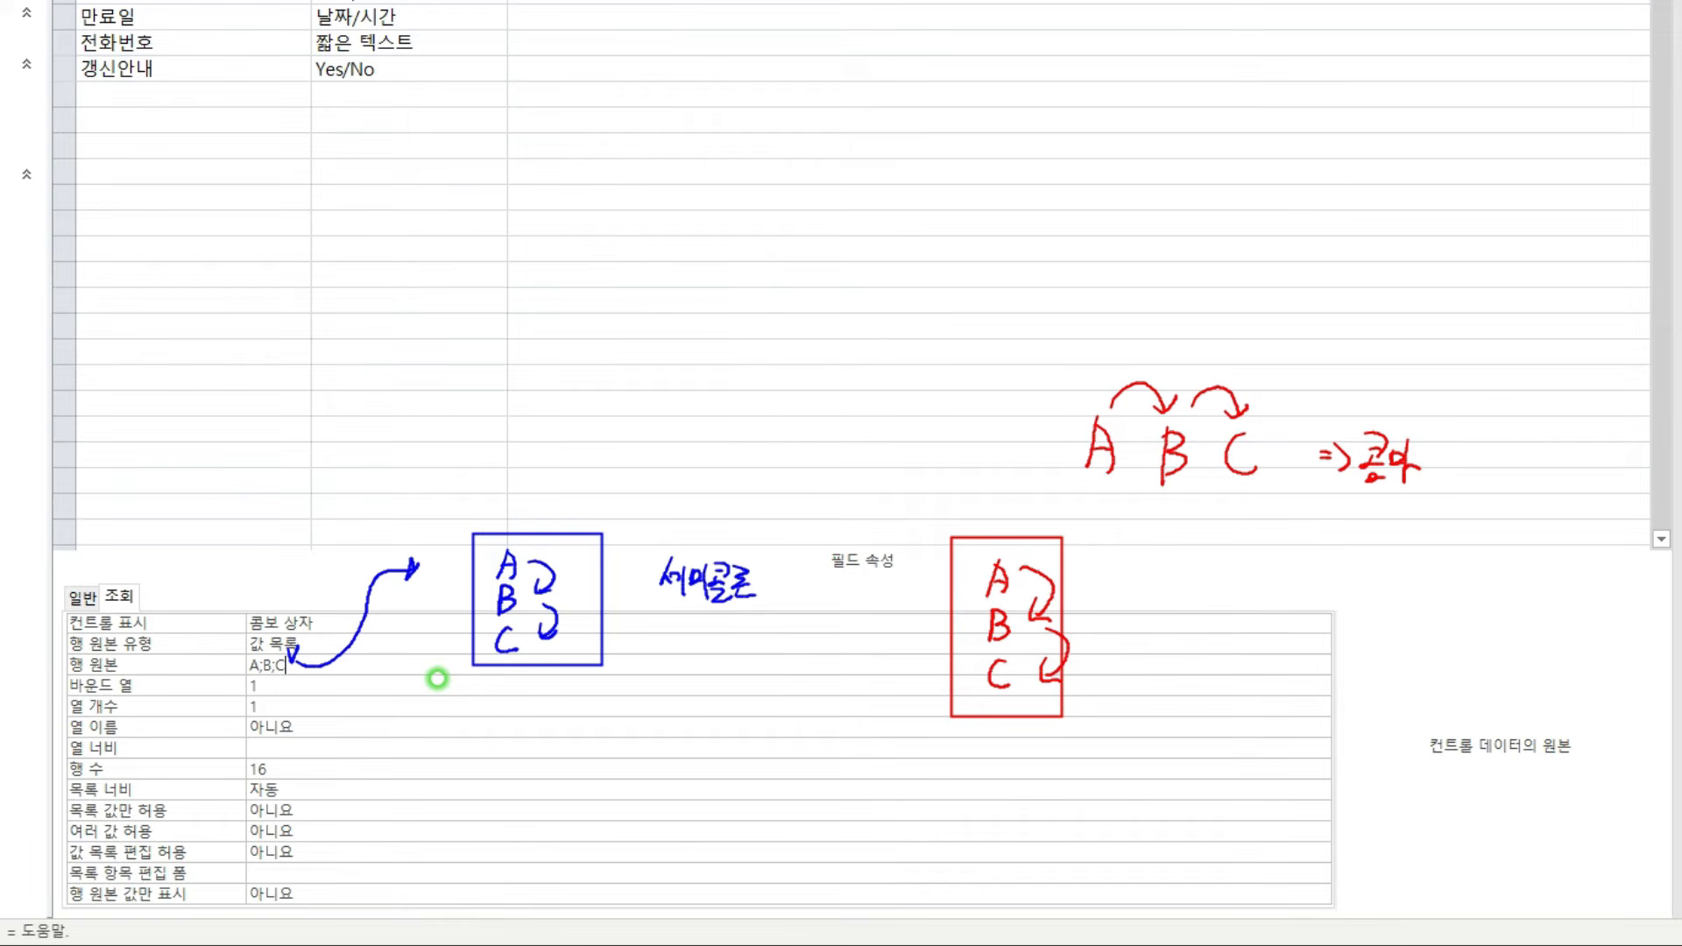
mouse_move(255, 517)
left_mouse_down()
mouse_move(269, 474)
mouse_move(281, 508)
left_mouse_up()
left_click_drag(259, 495, 323, 523)
left_click(300, 493)
mouse_move(321, 484)
left_mouse_down()
mouse_move(336, 503)
mouse_move(324, 516)
mouse_move(396, 517)
left_mouse_up()
left_click(355, 490)
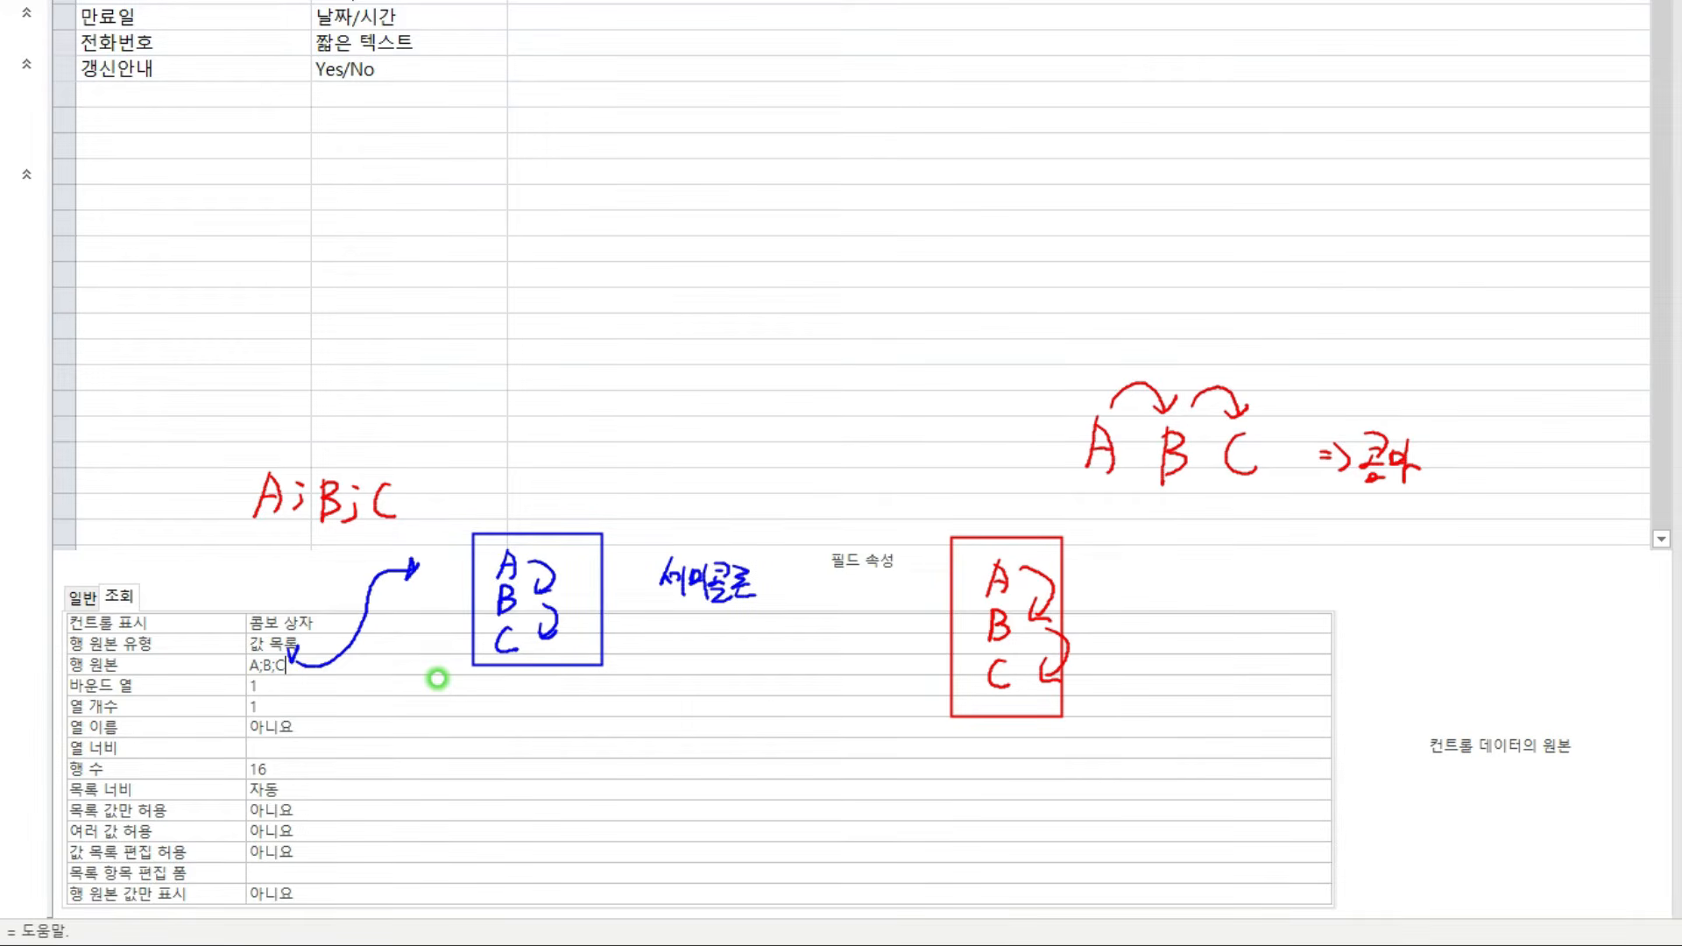
mouse_move(646, 545)
left_mouse_down()
mouse_move(773, 631)
mouse_move(388, 732)
mouse_move(326, 681)
mouse_move(341, 683)
left_mouse_up()
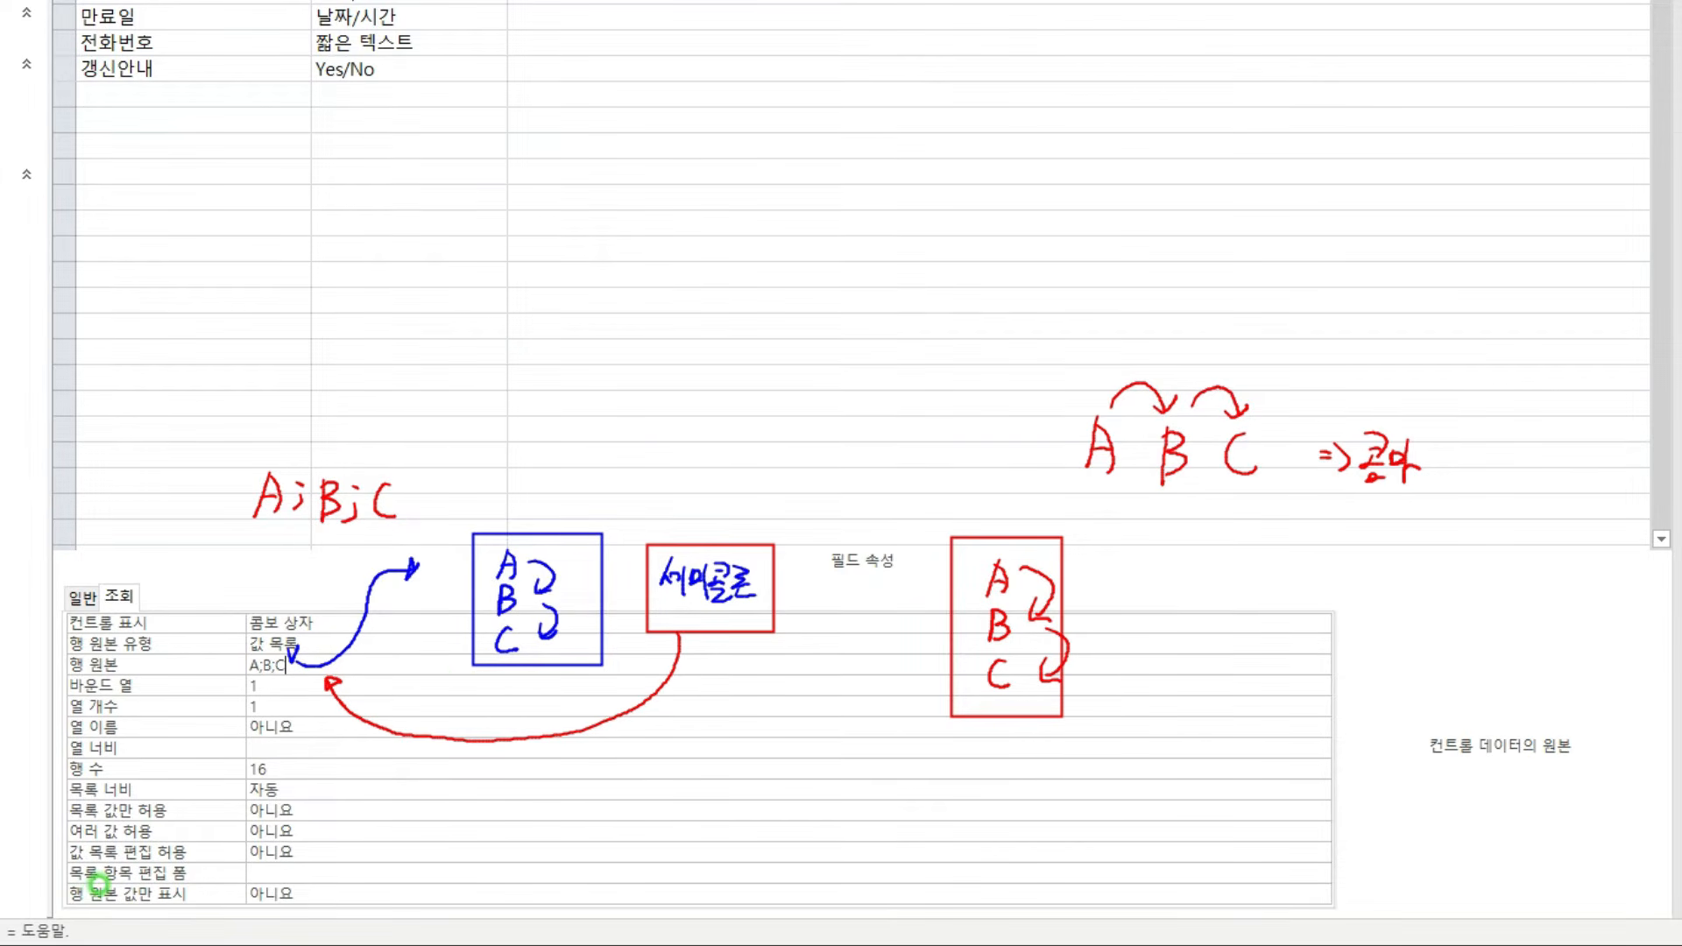
key("Escape")
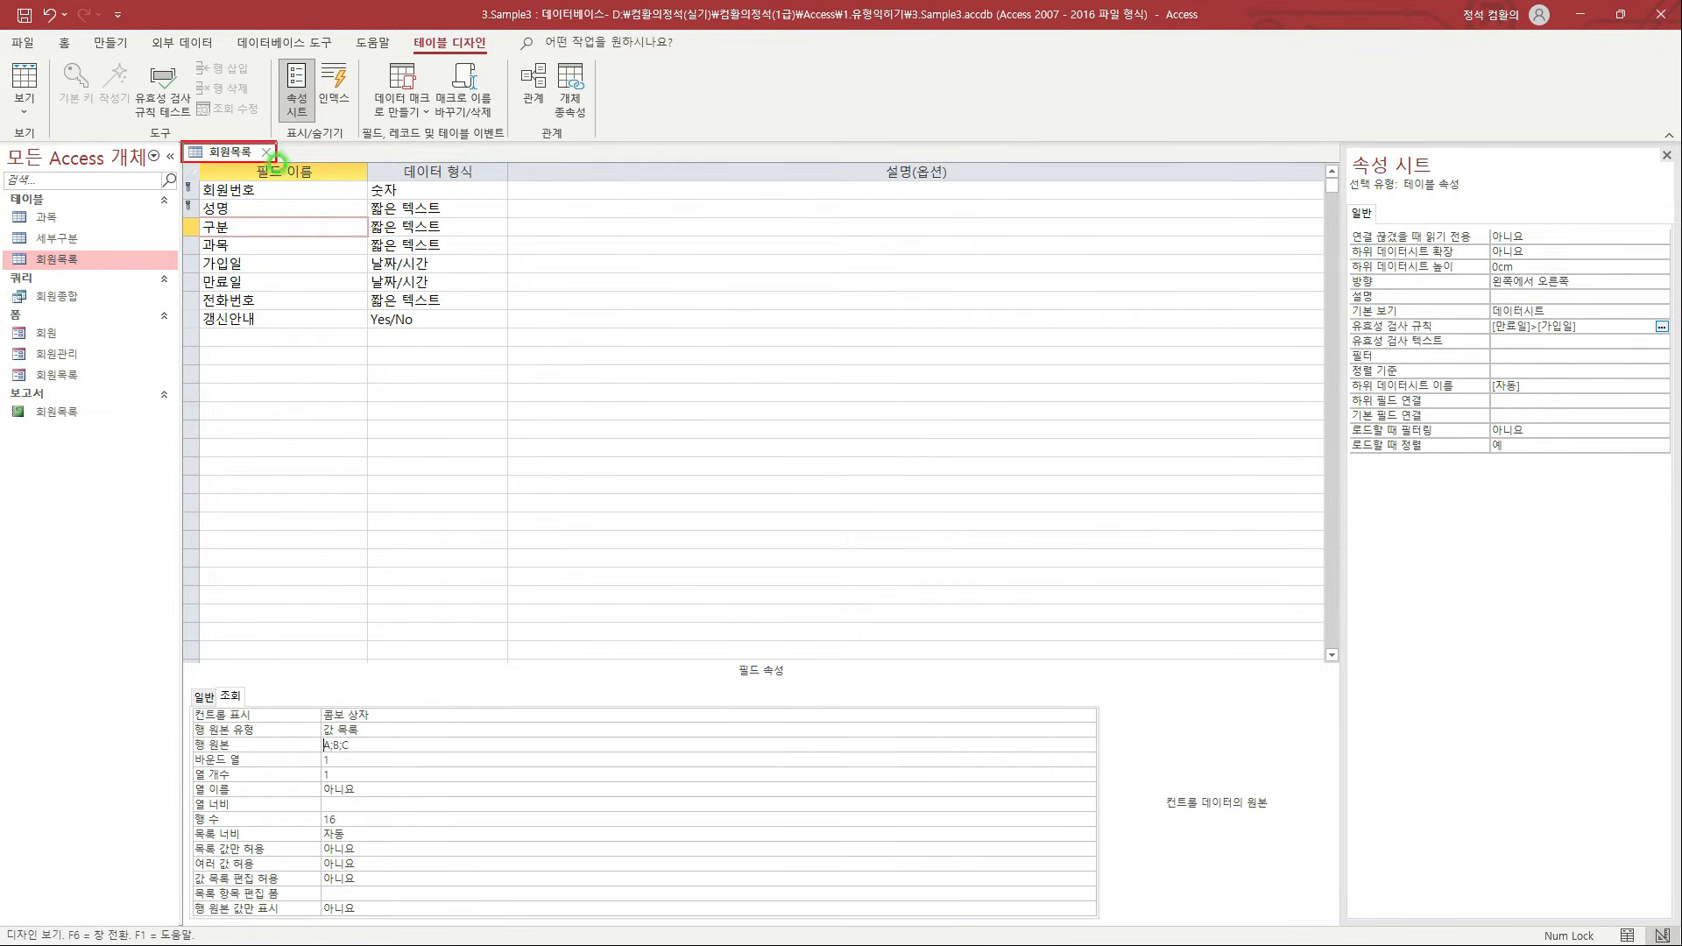
Switch the 회원목록 table to datasheet view, saving the design and testing the existing data against the new rules.
right_click(238, 159)
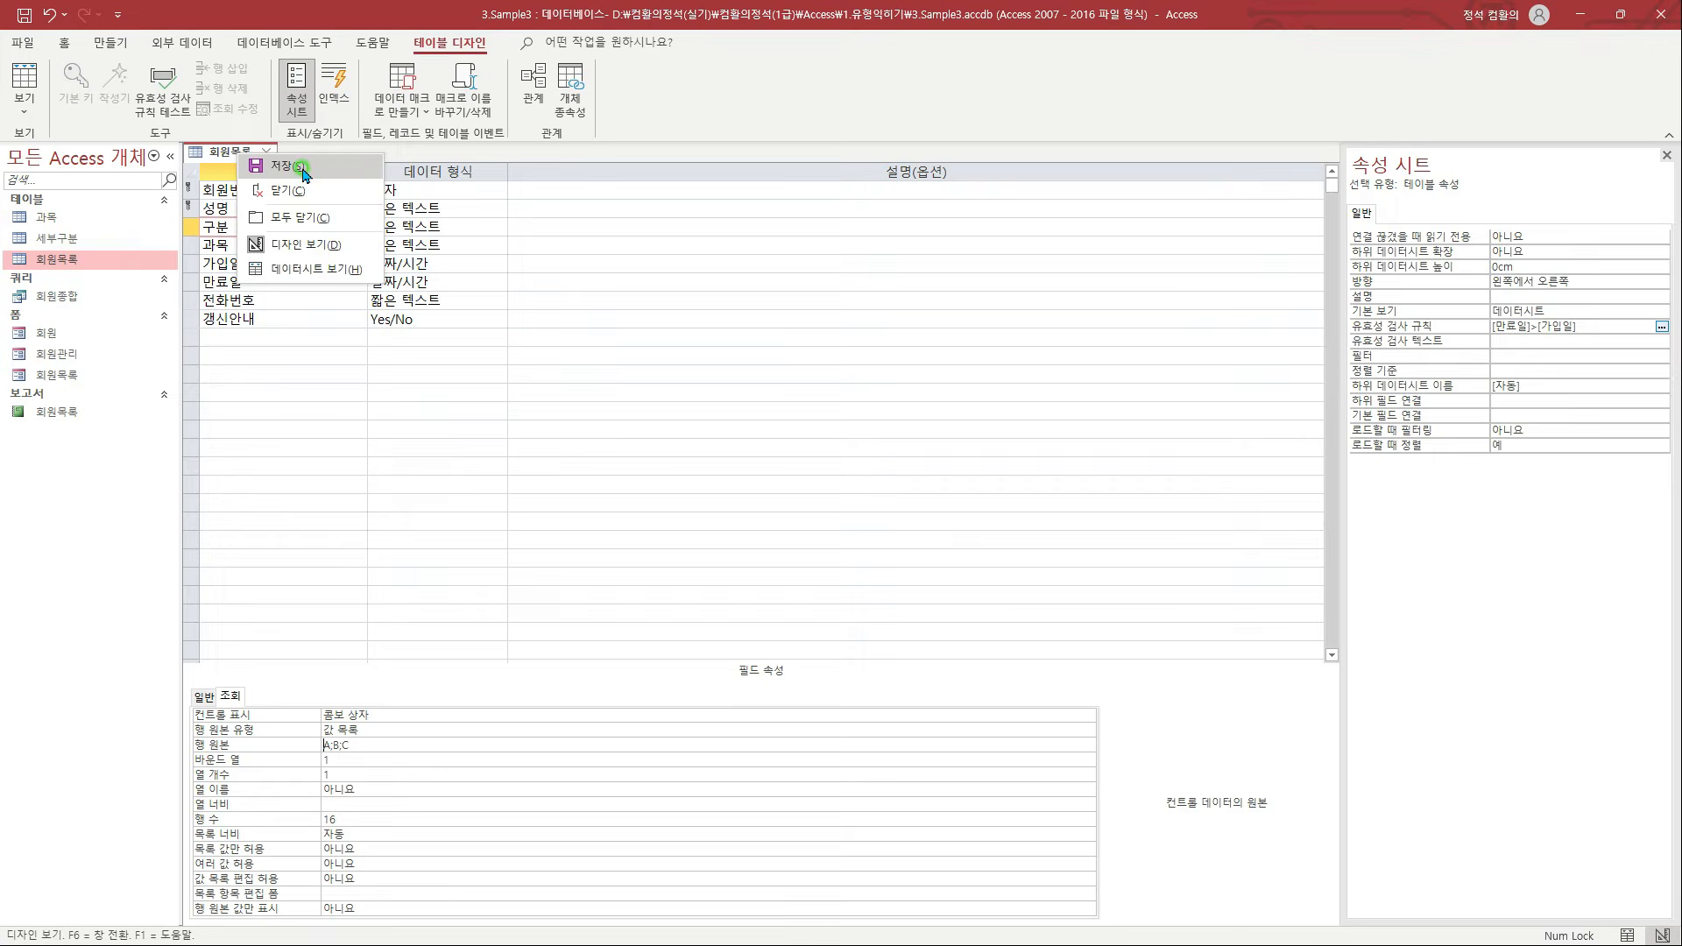
left_click(327, 273)
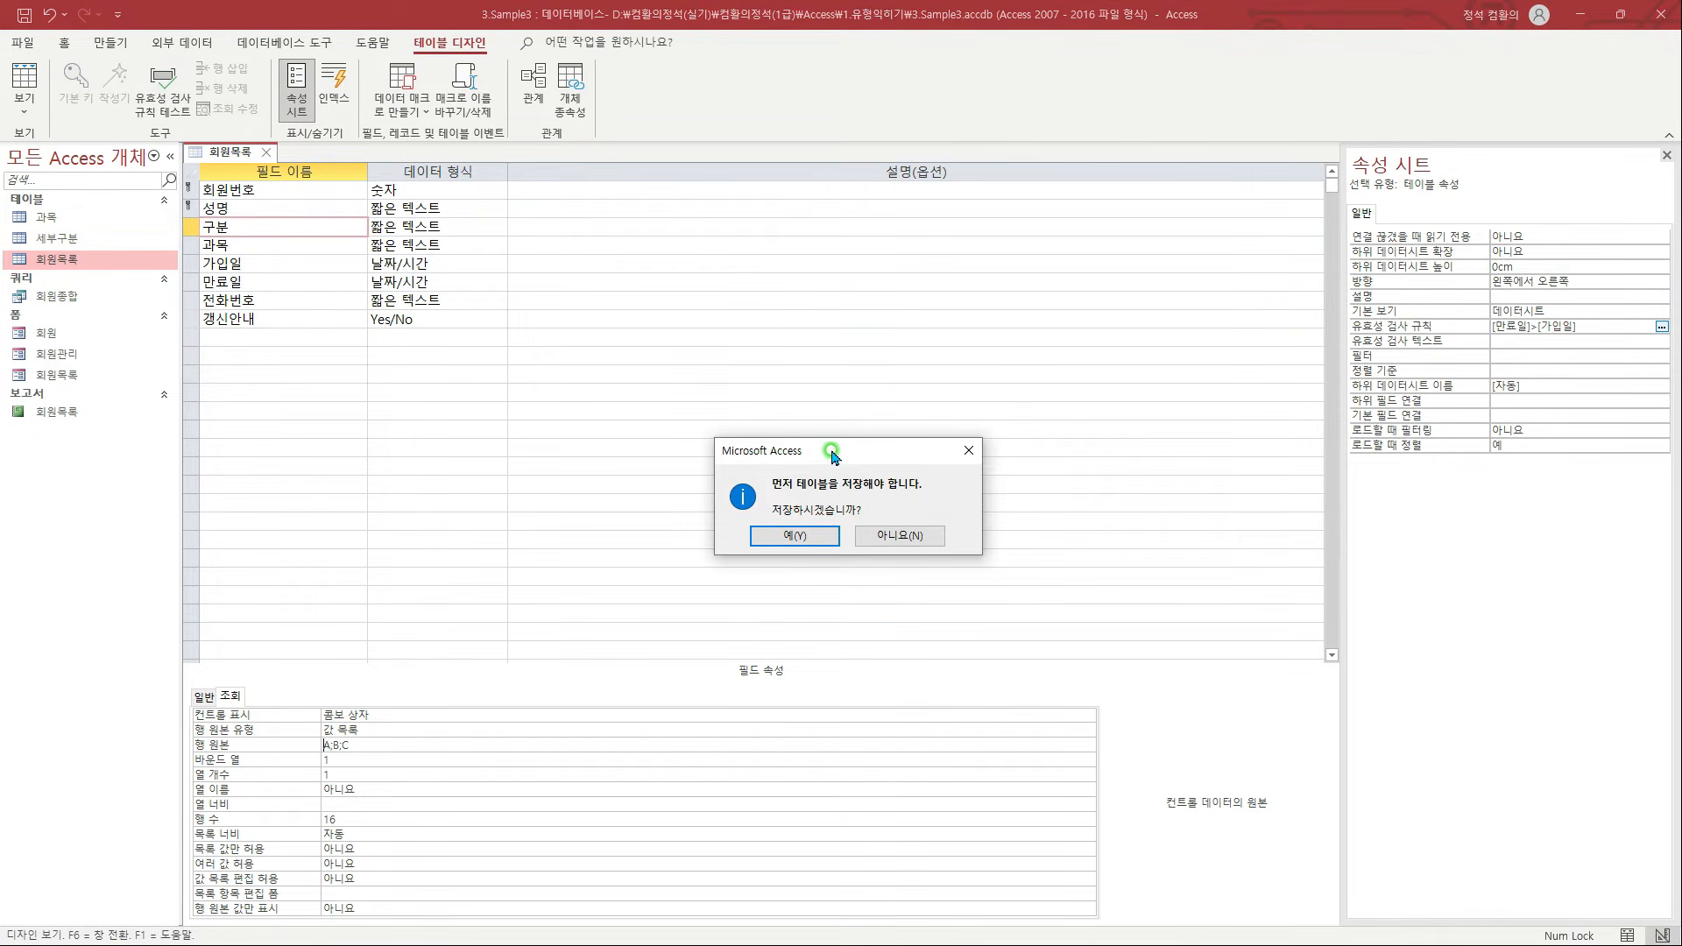
left_click(802, 535)
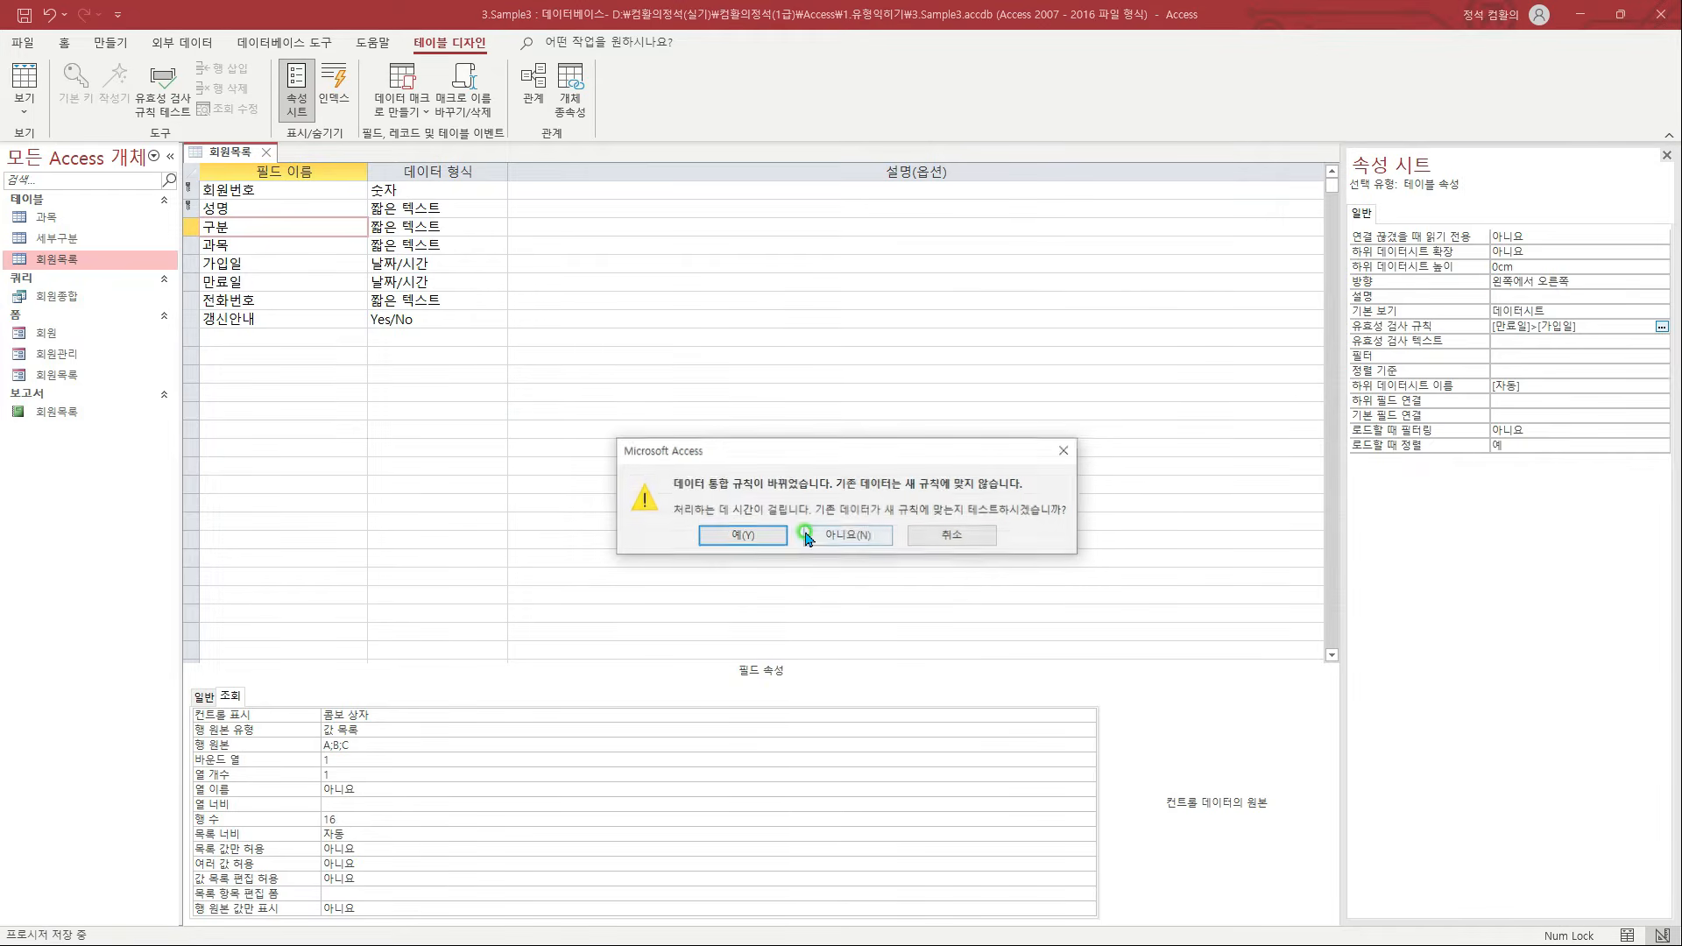
left_click(769, 537)
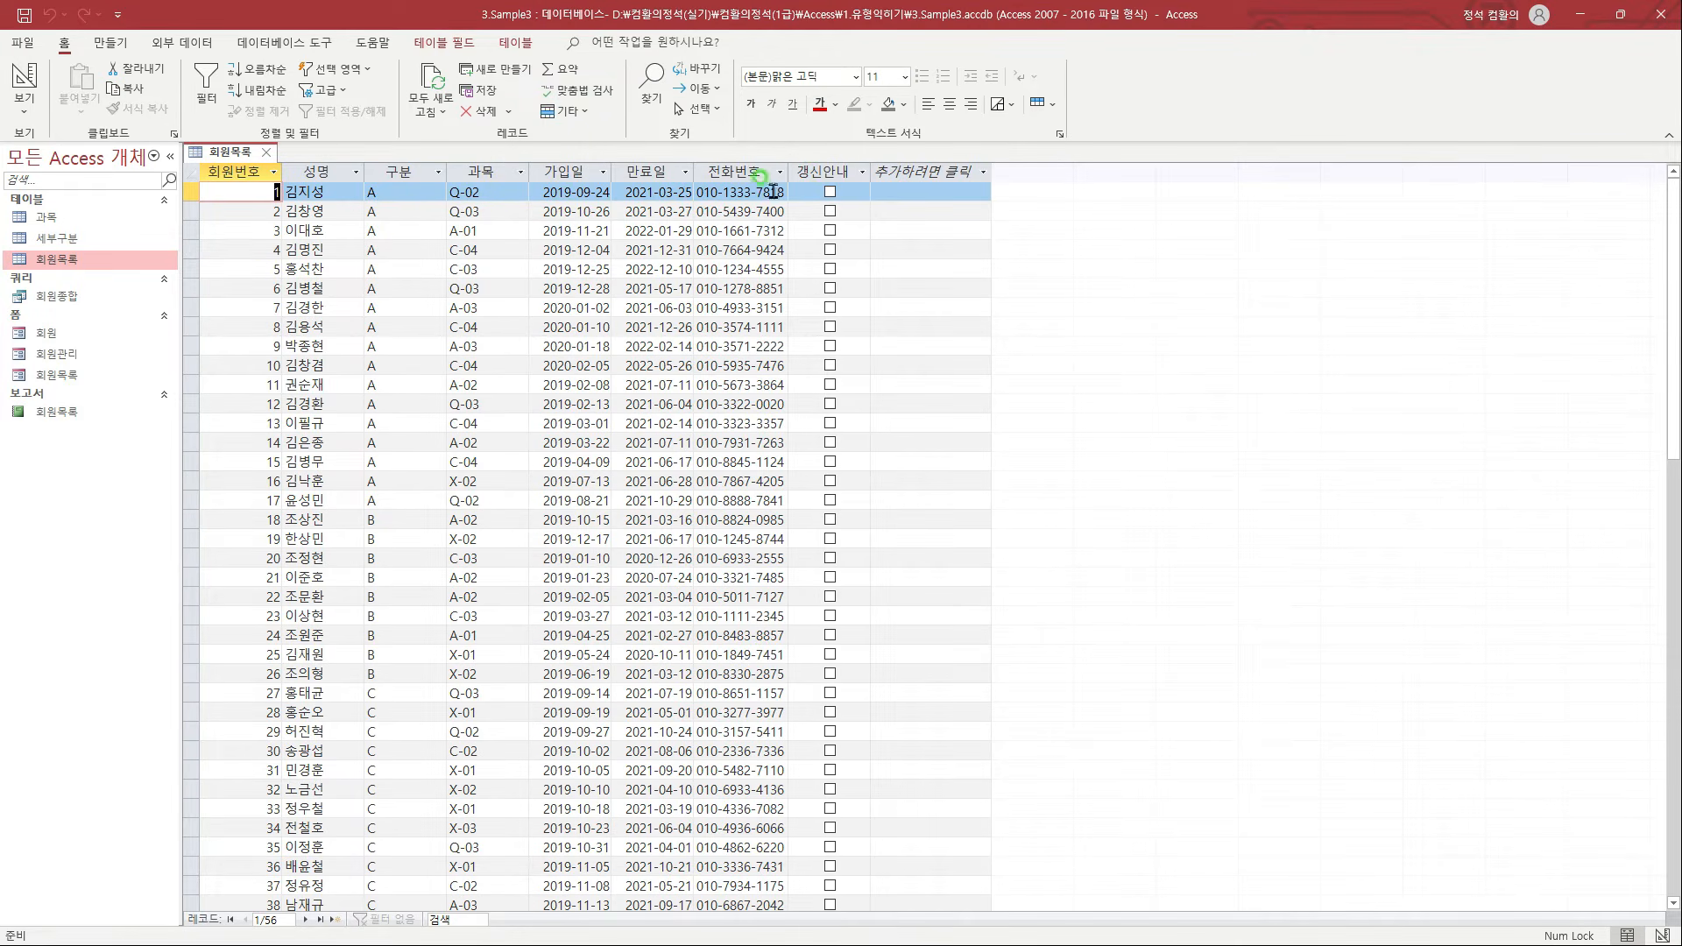
Check the choices offered by the 구분 combo box in the first record of 회원목록.
left_click(417, 193)
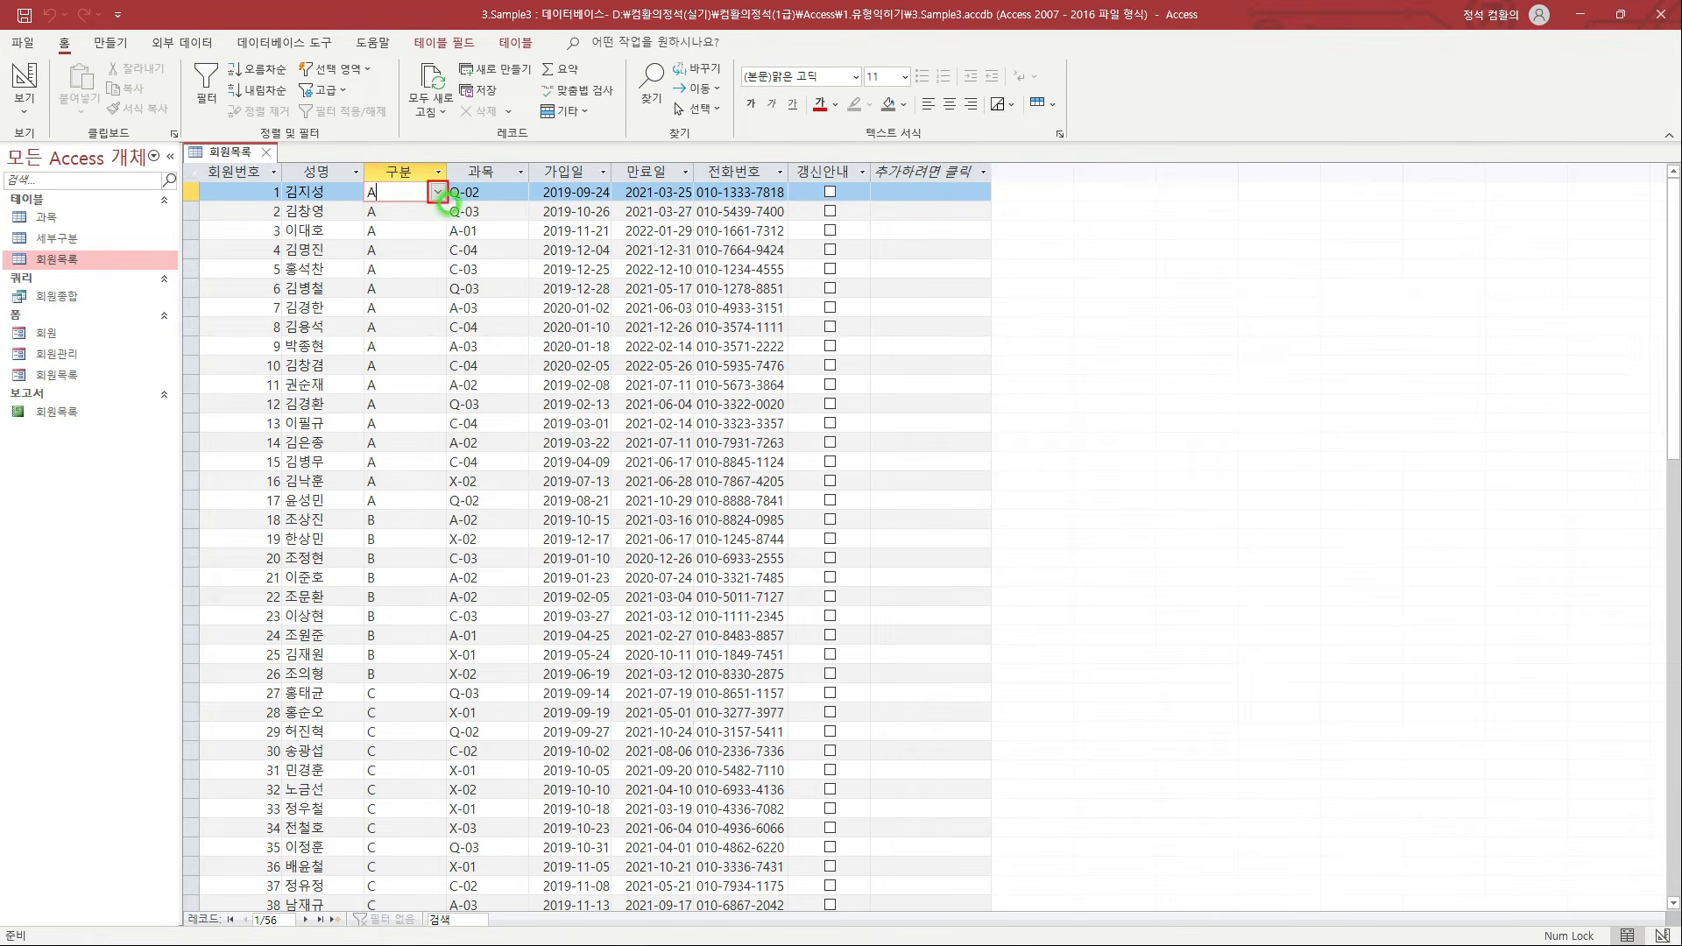
left_click(439, 193)
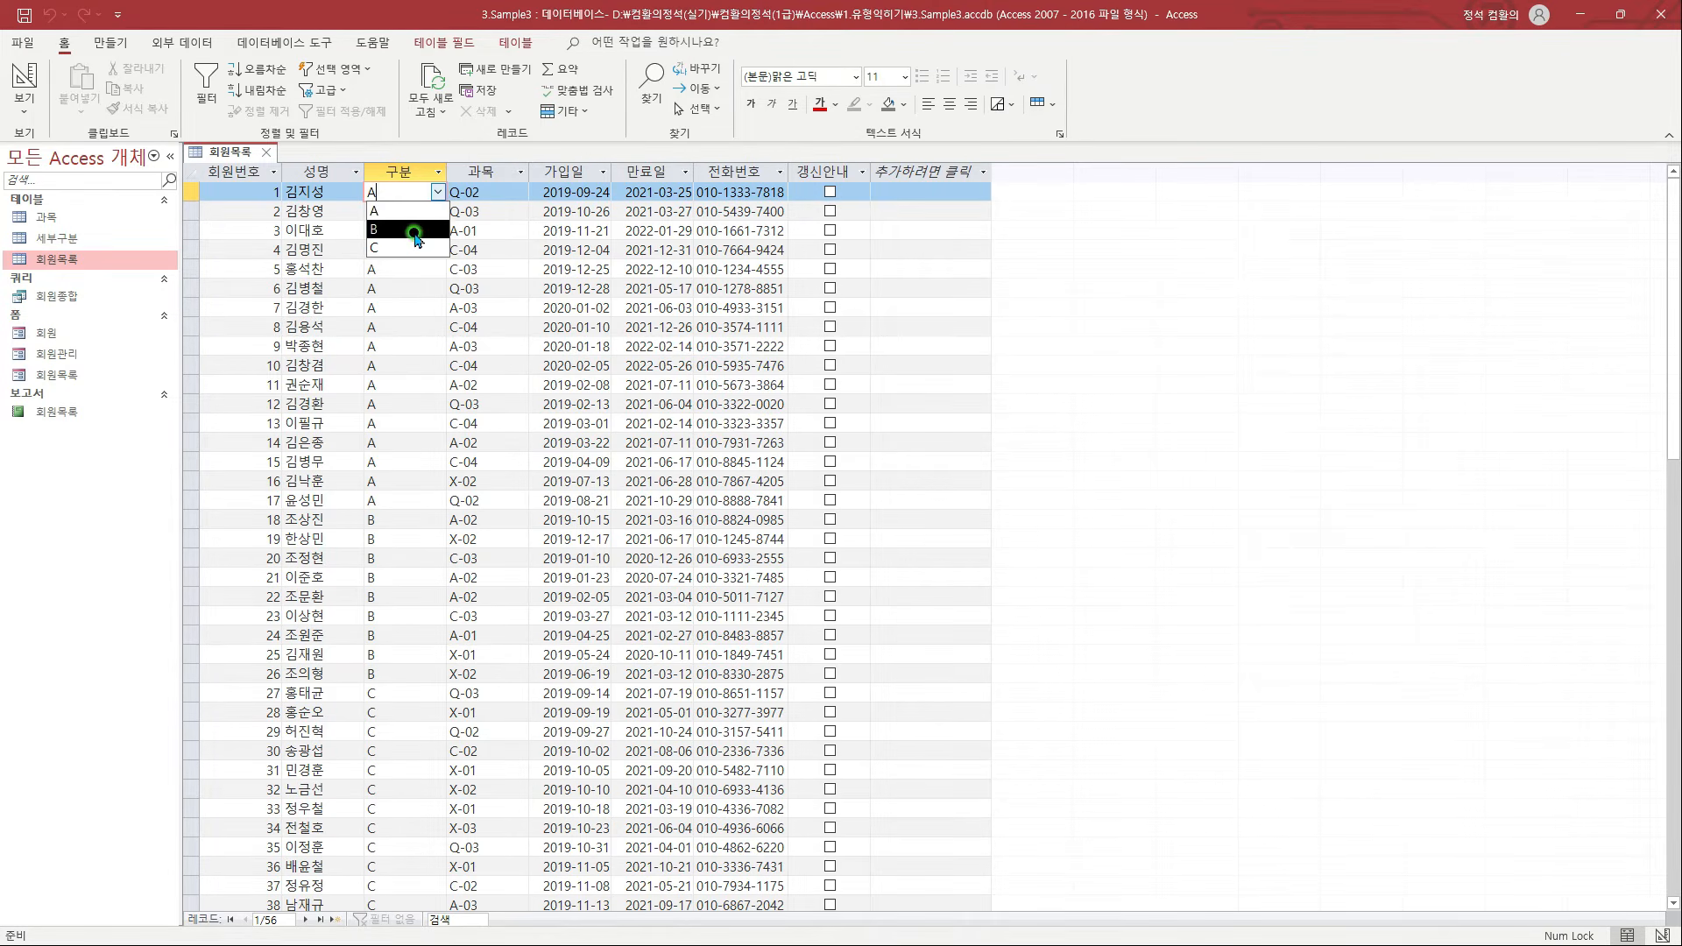
left_click(402, 276)
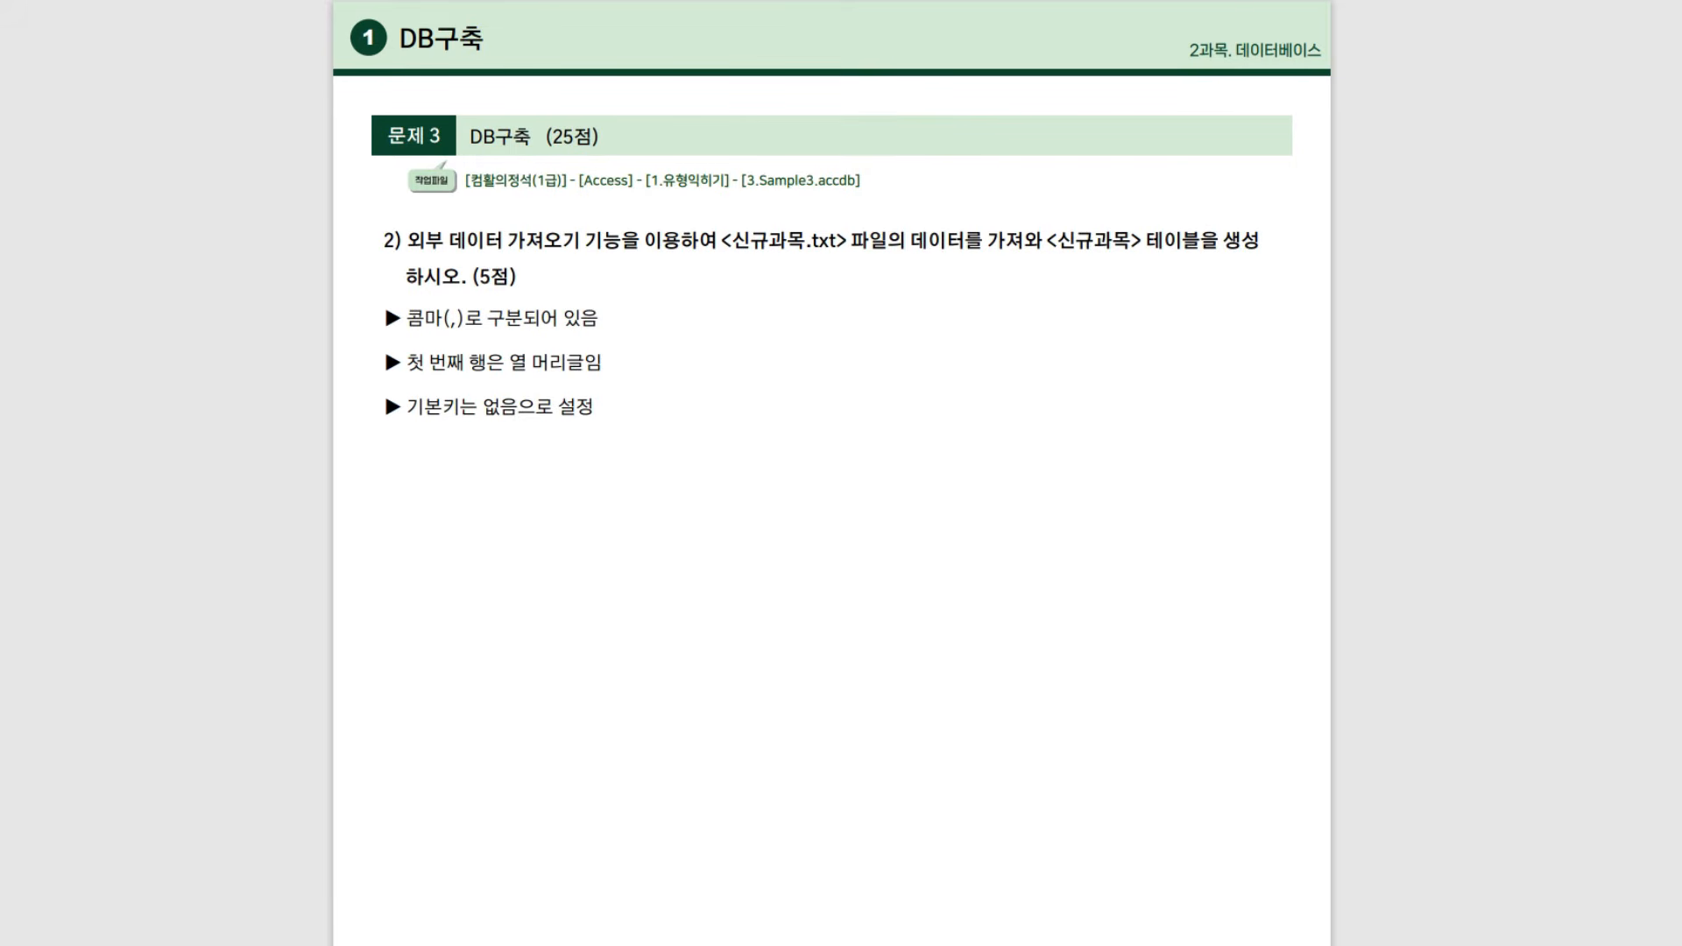
left_click_drag(194, 186, 199, 205)
mouse_move(206, 173)
left_mouse_down()
mouse_move(208, 213)
mouse_move(214, 190)
left_mouse_up()
left_click_drag(218, 172, 220, 179)
left_click_drag(217, 189, 233, 182)
left_click_drag(225, 187, 259, 263)
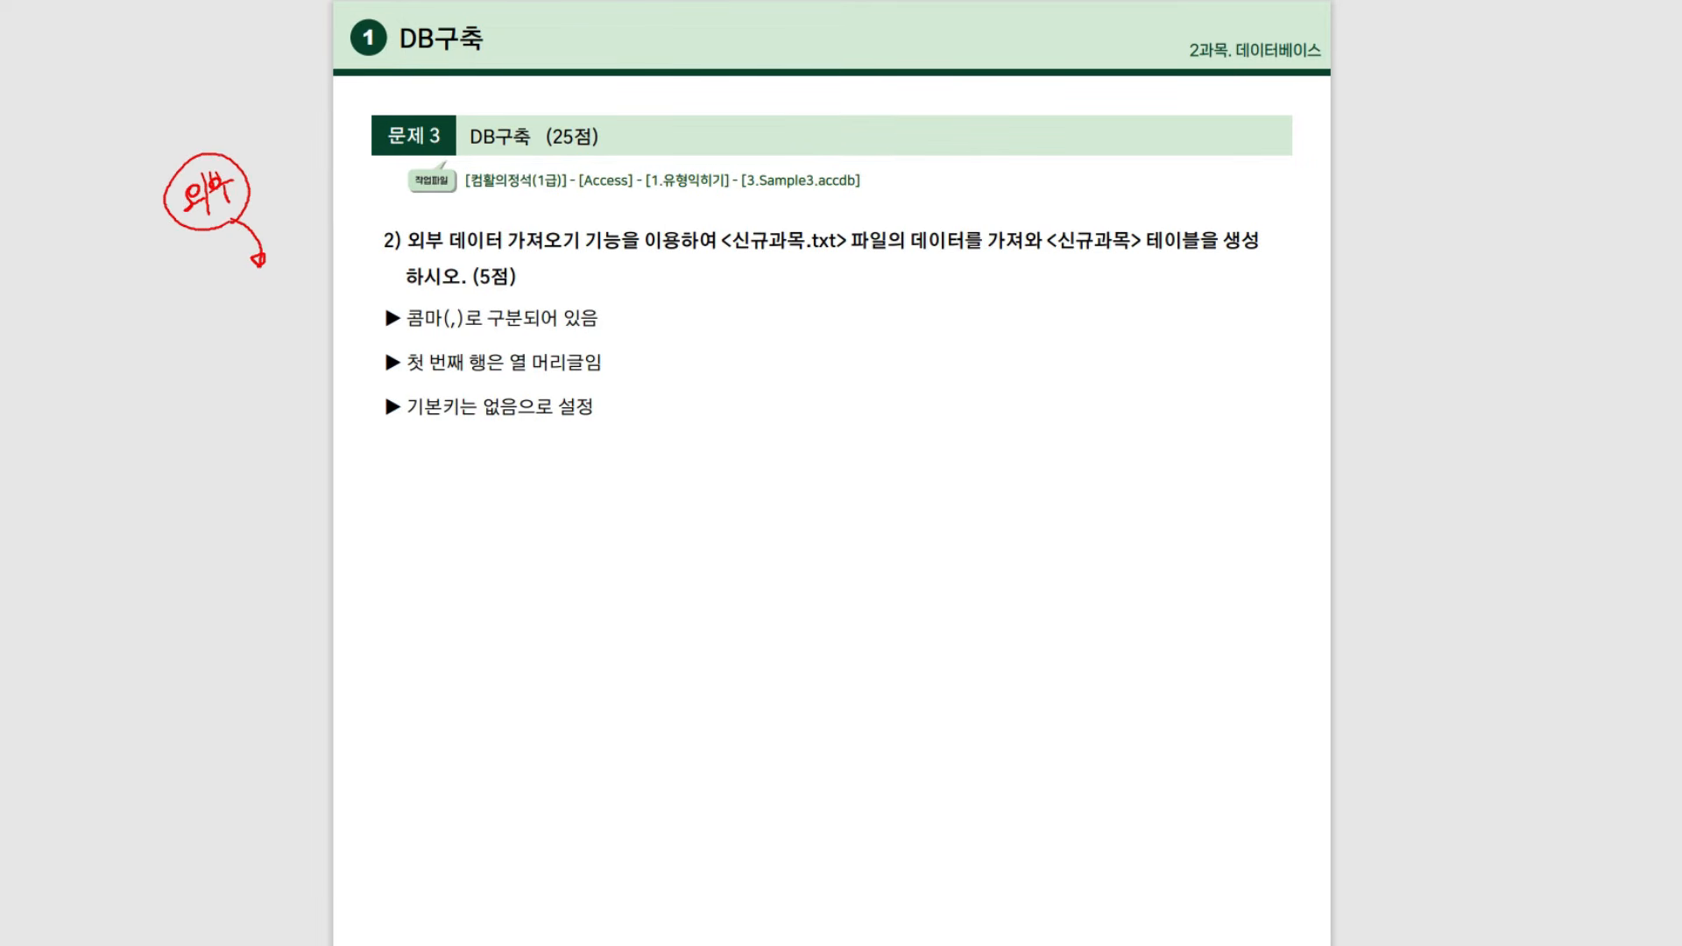
left_click_drag(423, 254, 638, 254)
left_click_drag(824, 217, 835, 350)
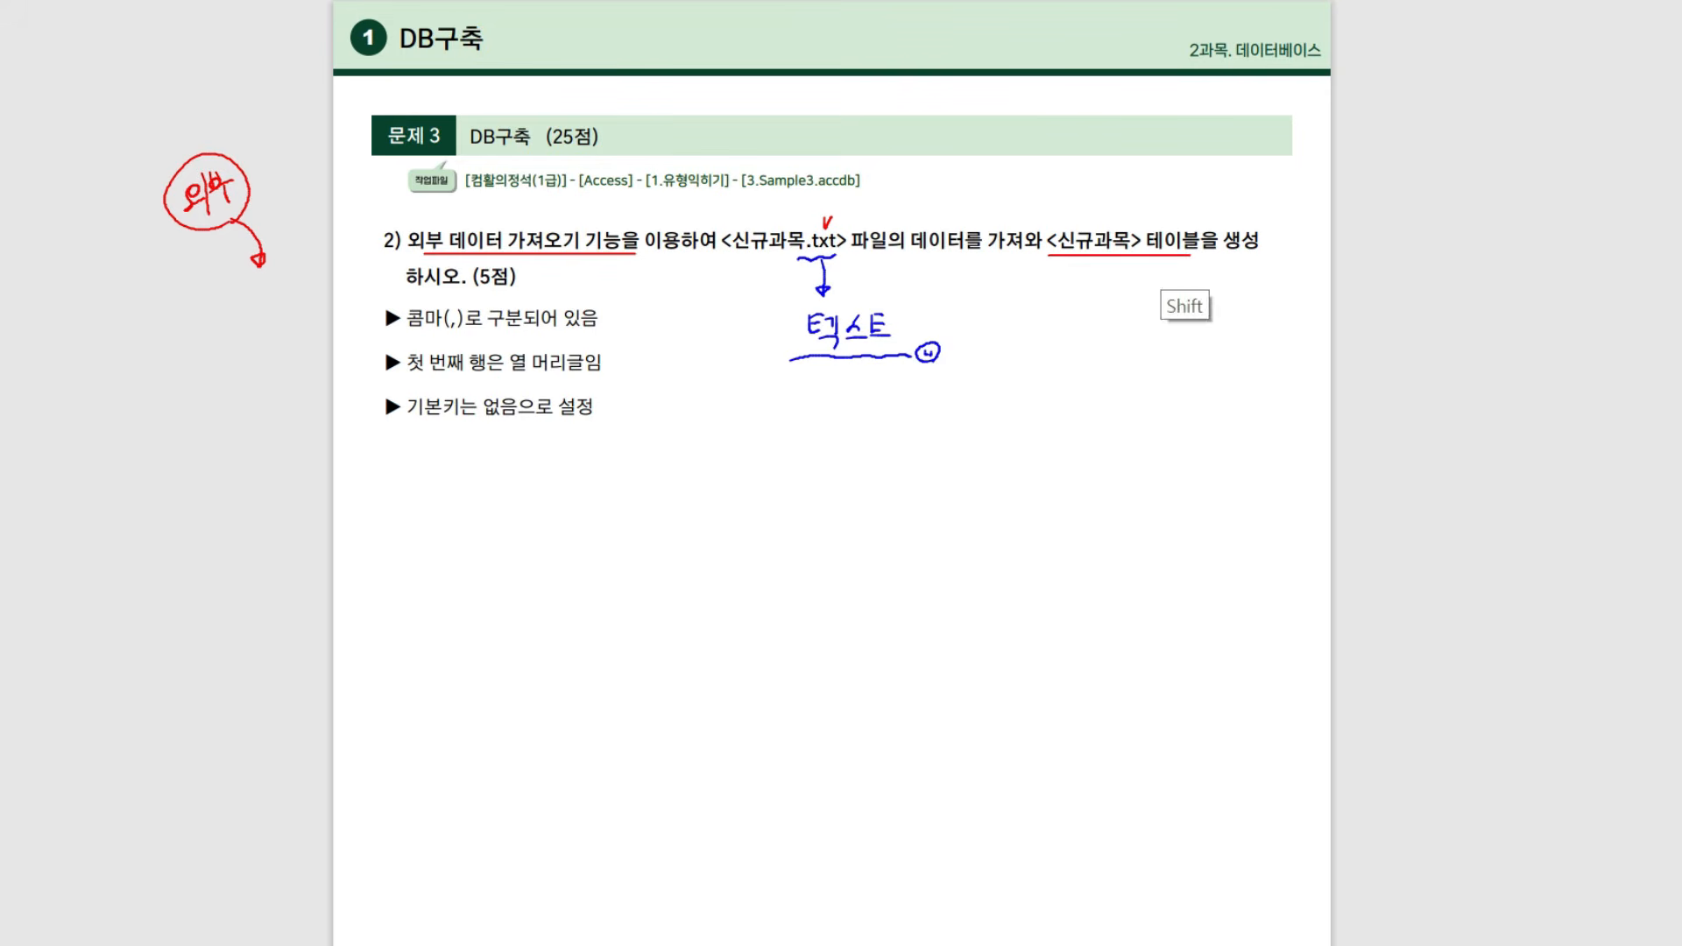
left_click_drag(1046, 254, 1209, 254)
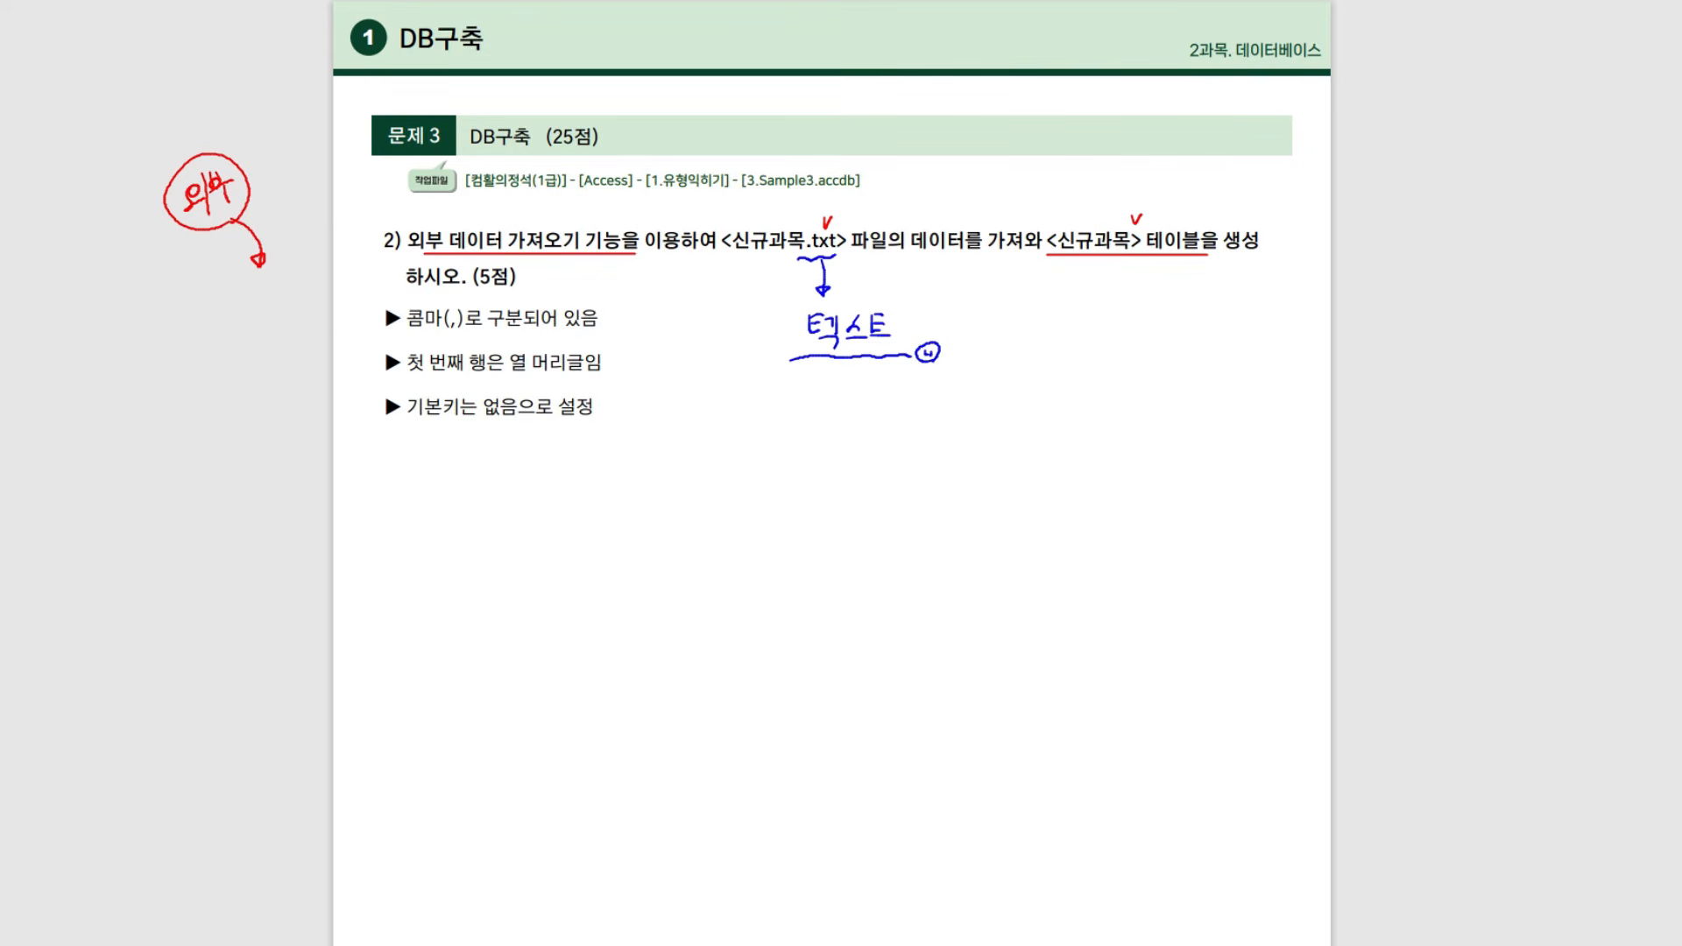
left_click_drag(402, 330, 523, 330)
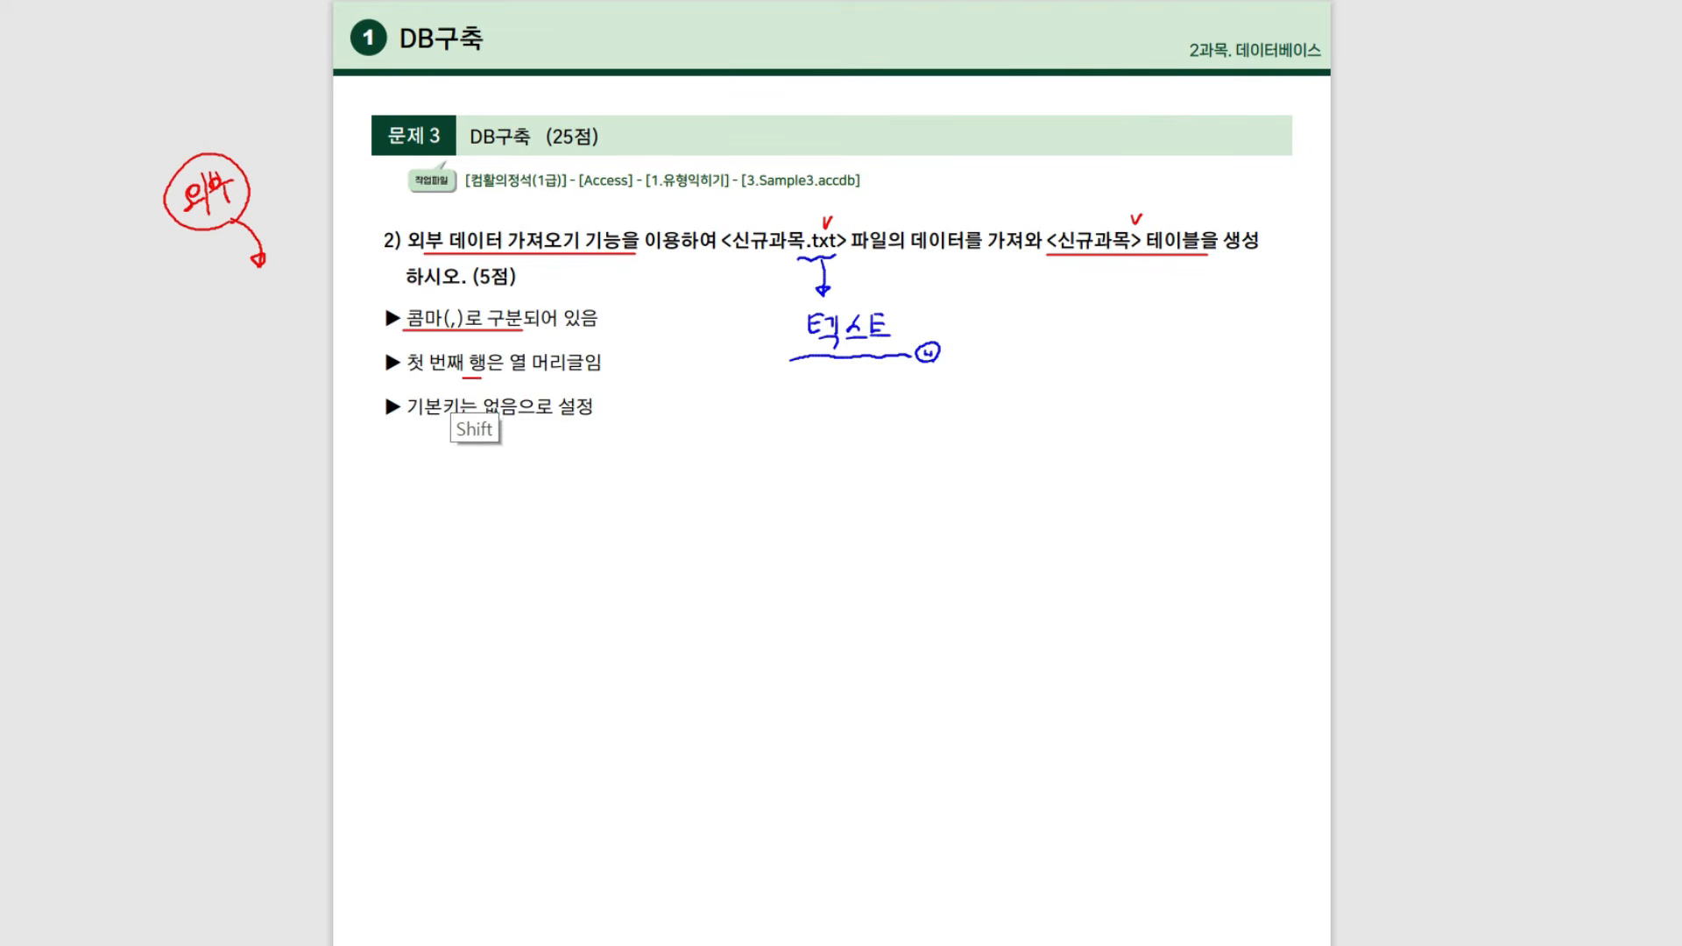
left_click_drag(462, 375, 591, 375)
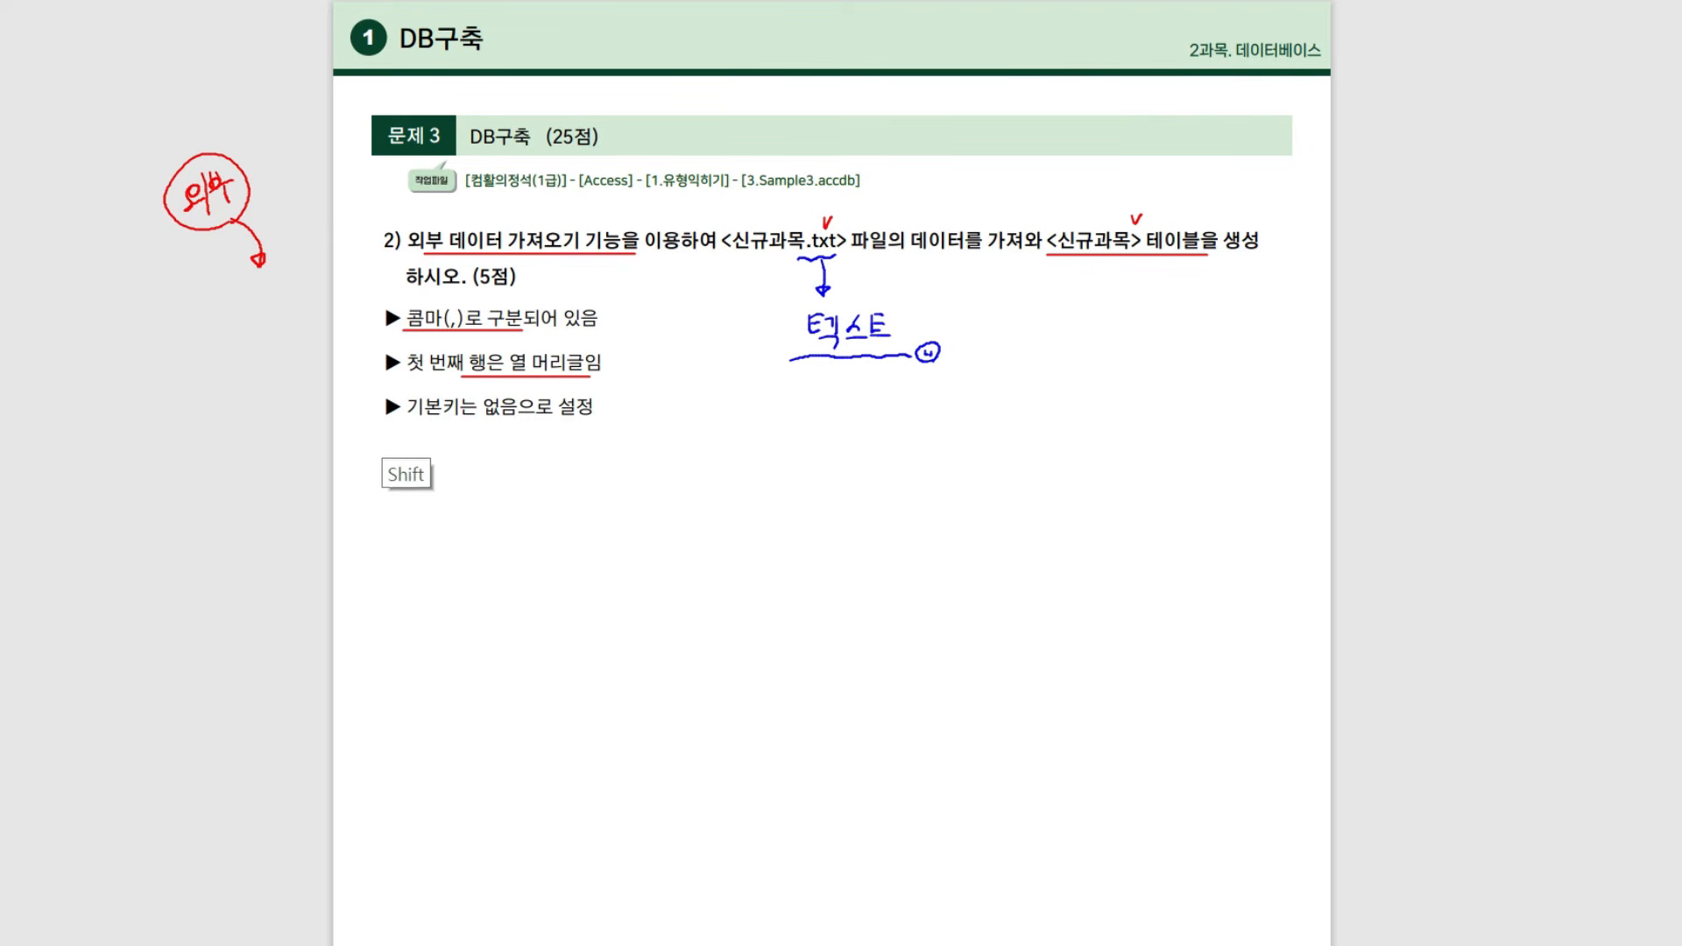
left_click_drag(405, 423, 551, 422)
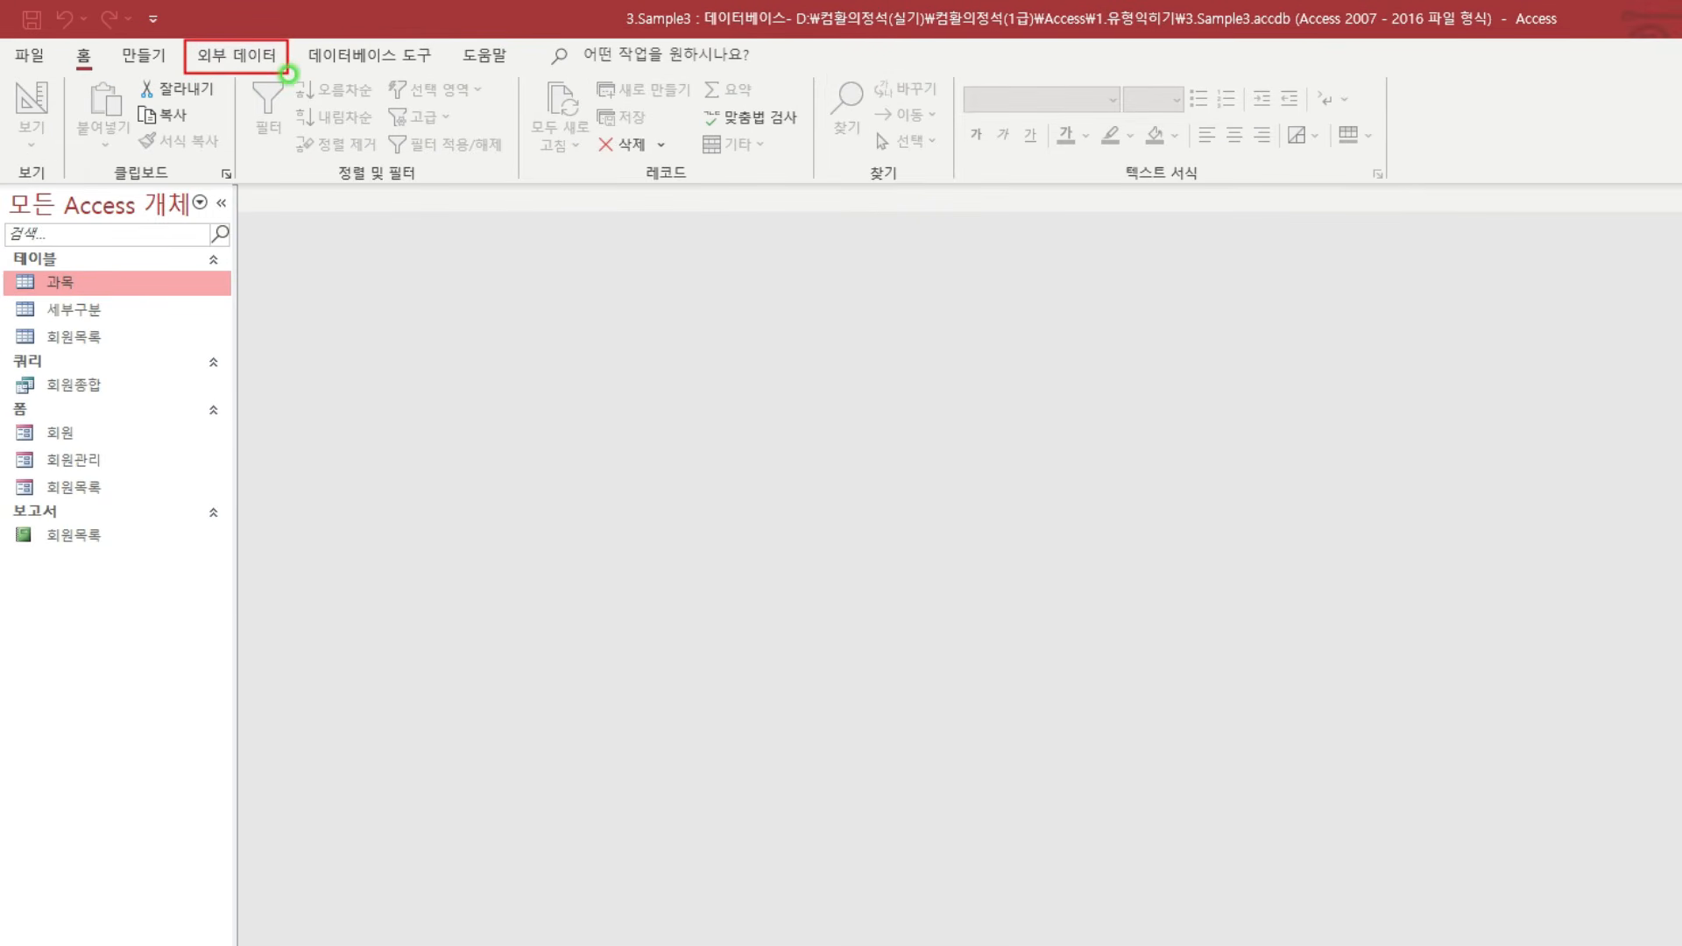
Start an external data import from a text file.
left_click(263, 55)
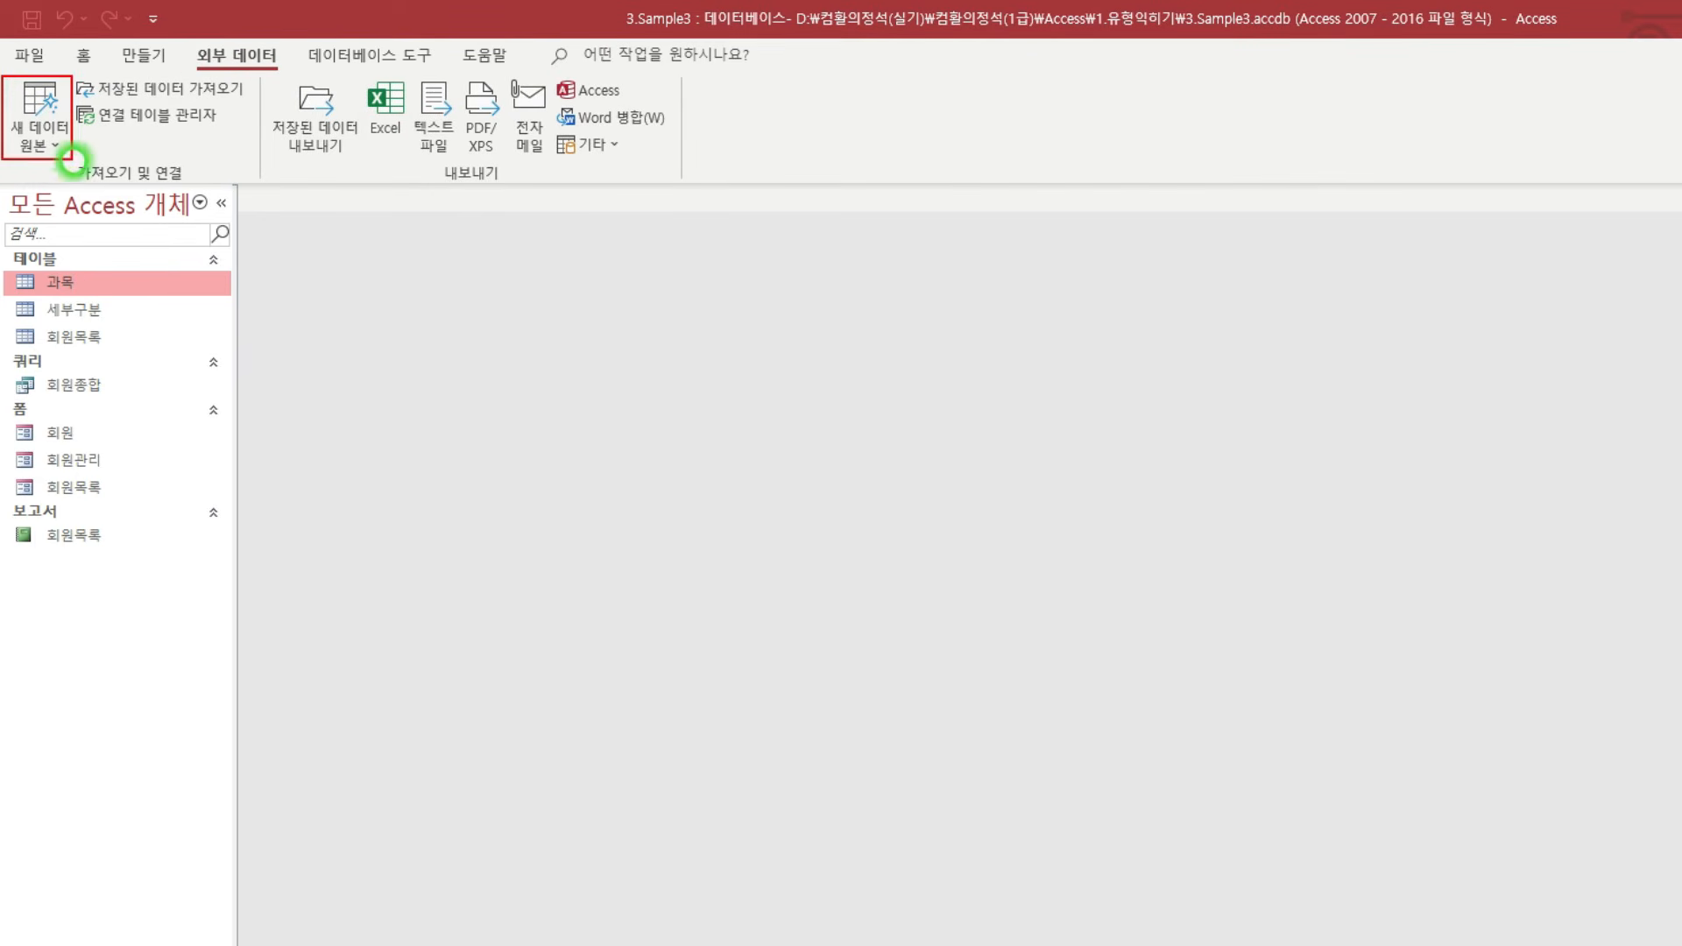
left_click(50, 151)
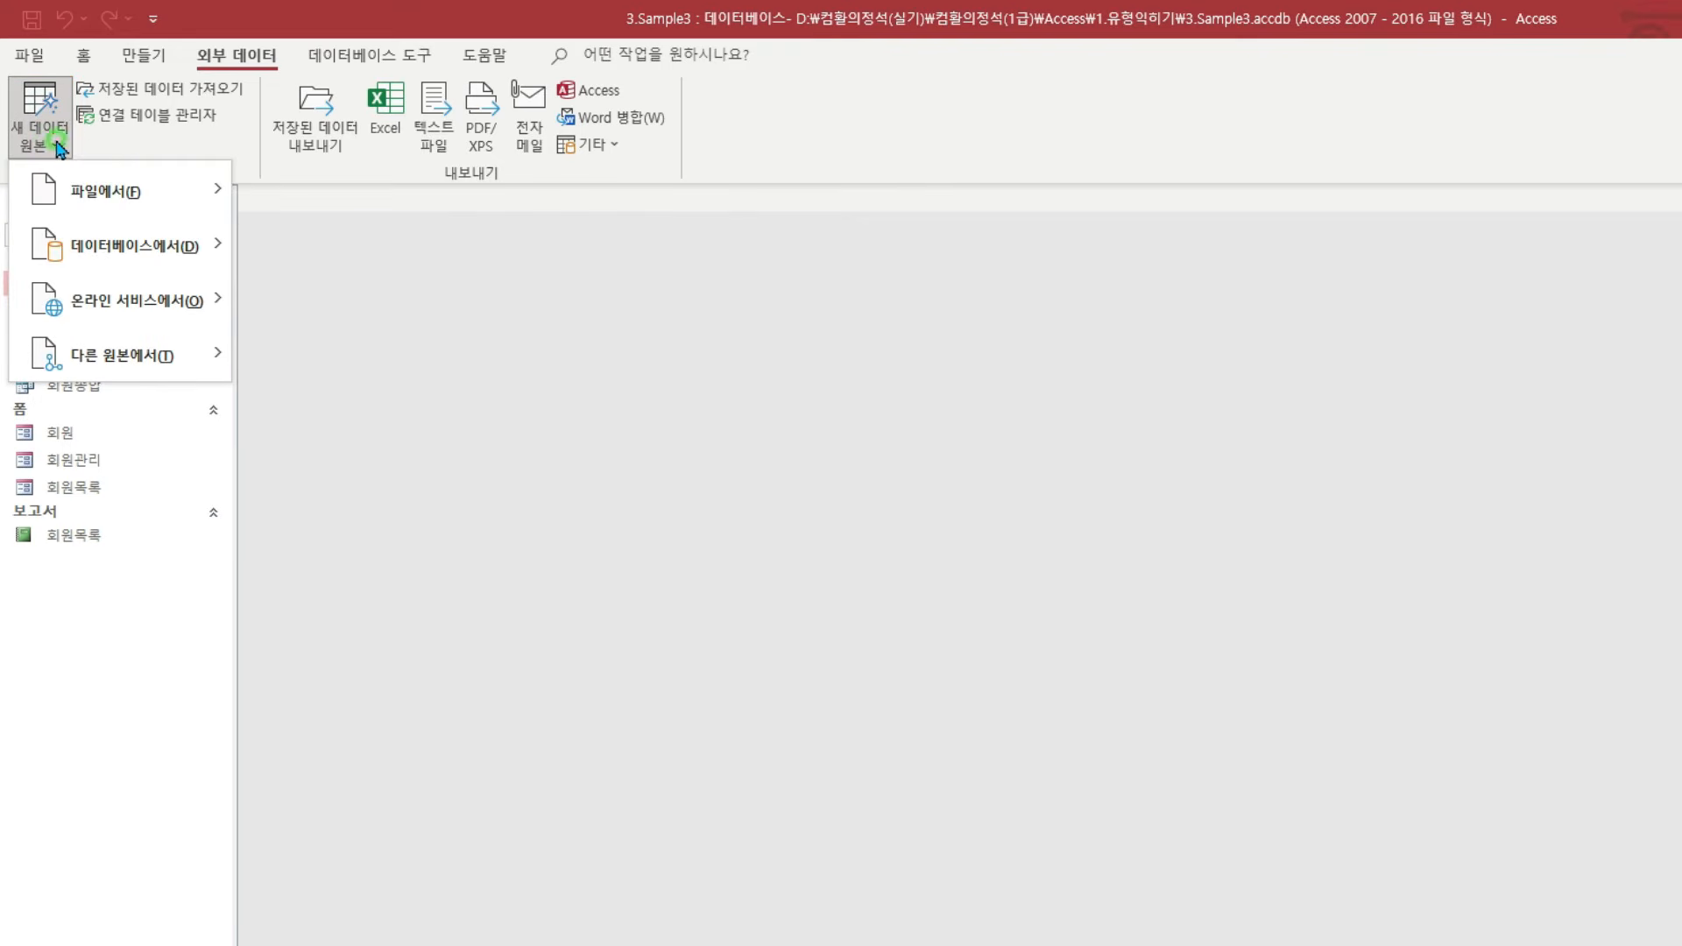
left_click(129, 193)
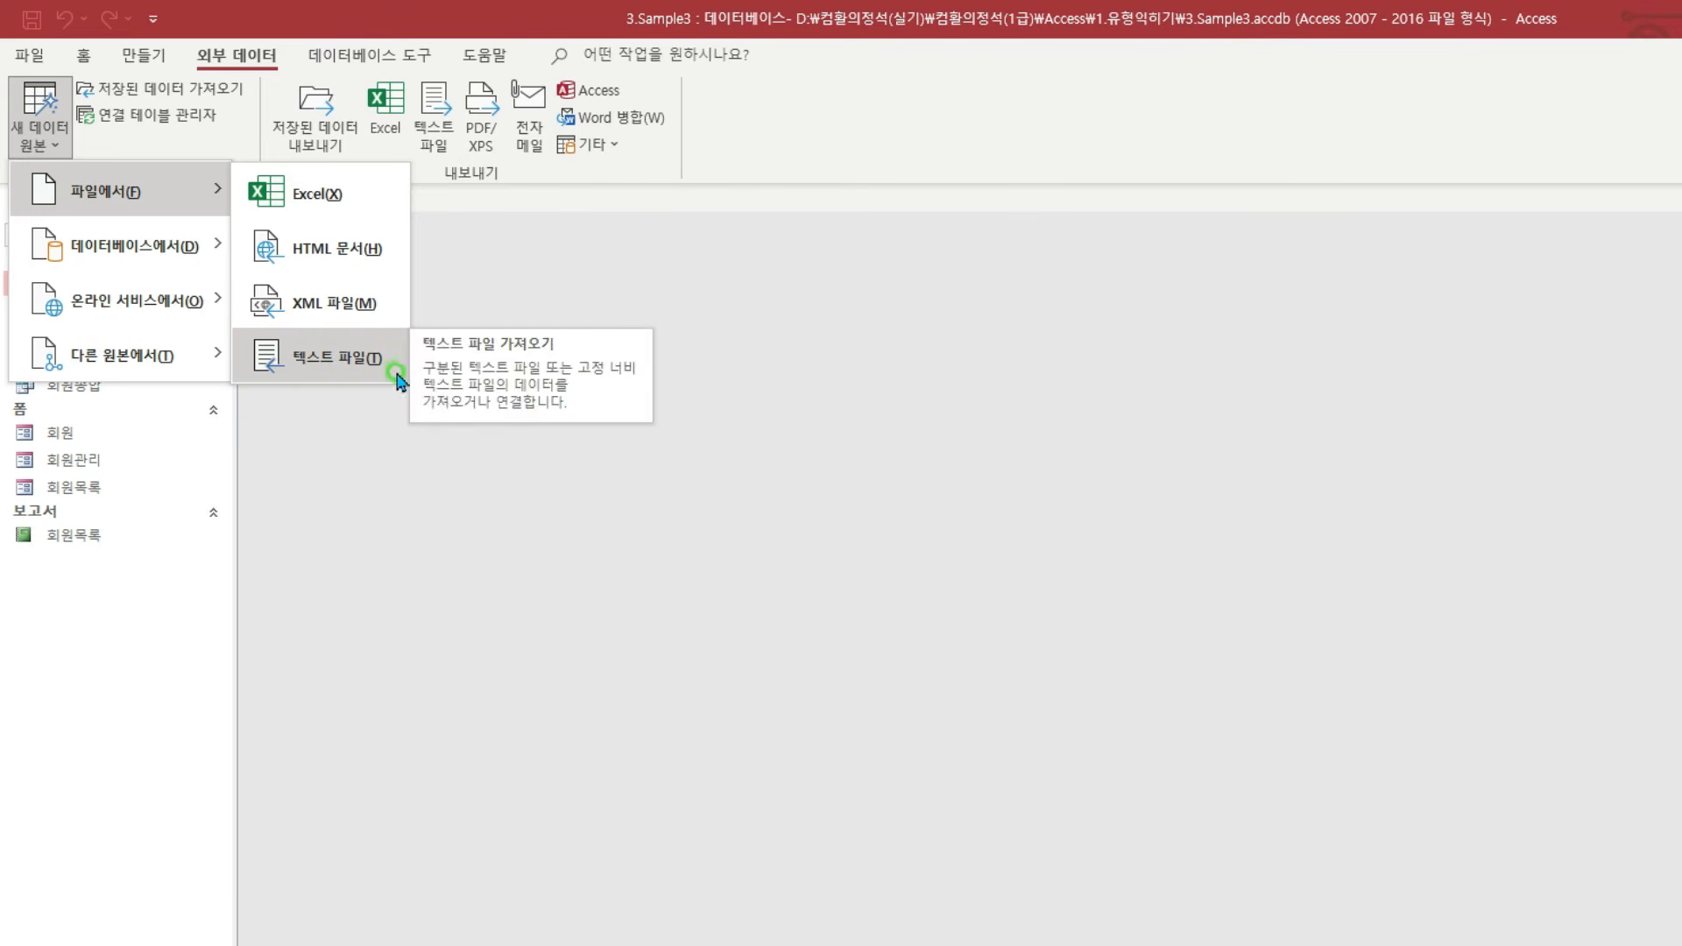
left_click_drag(231, 328, 407, 384)
key("Escape")
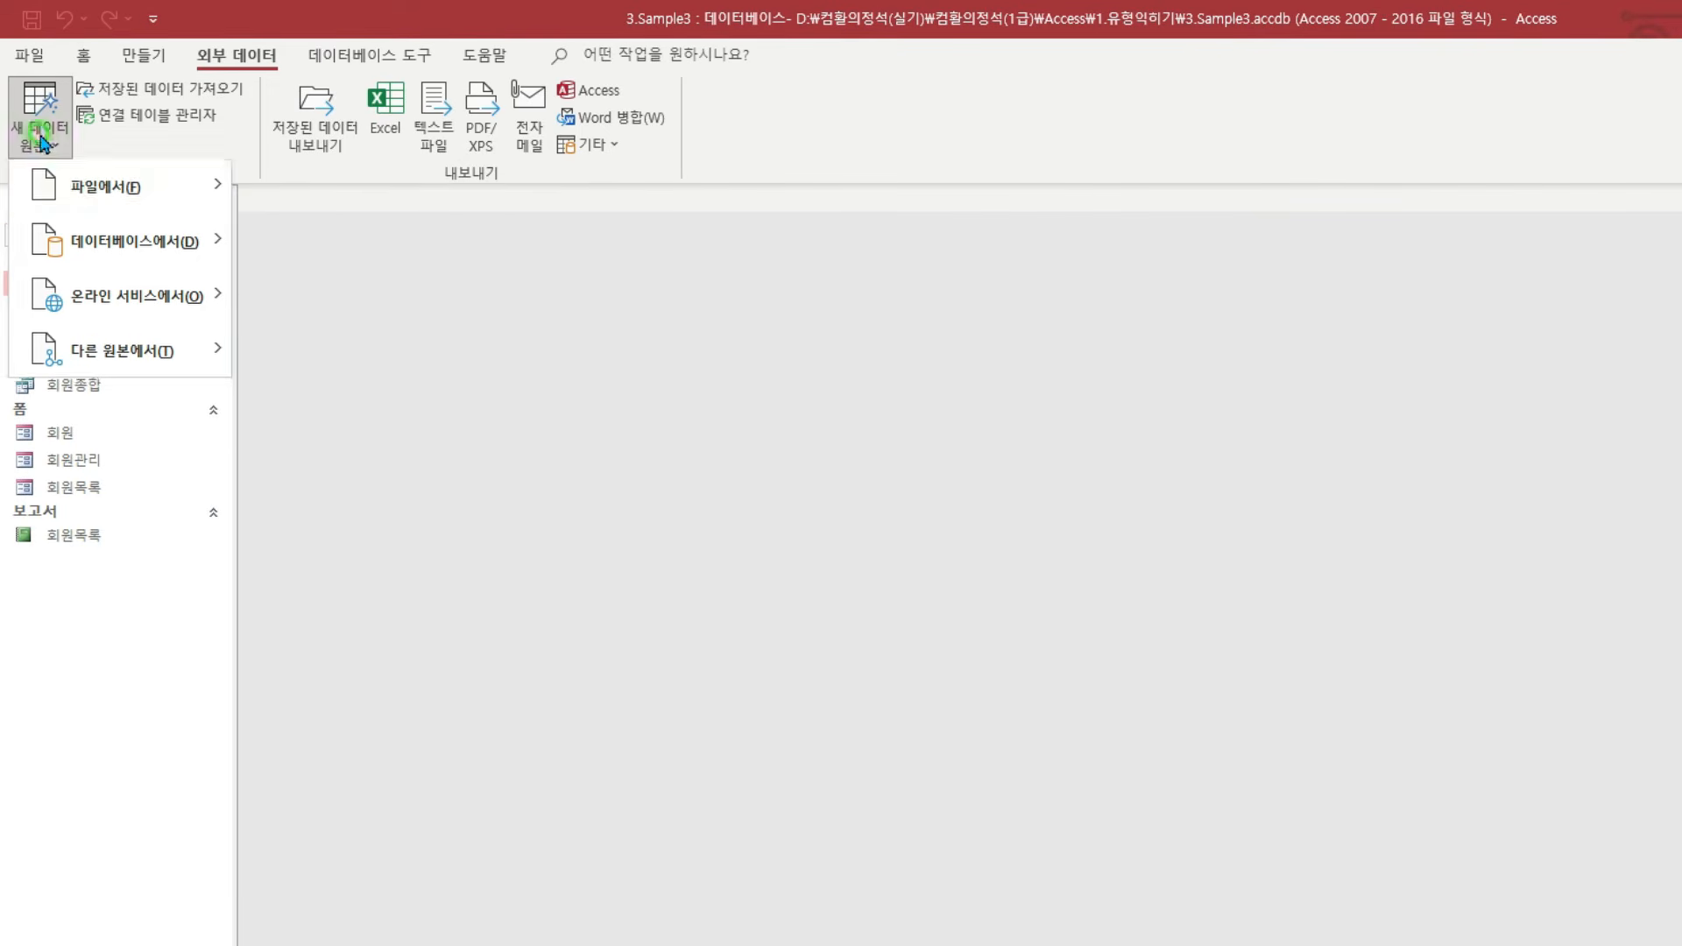
left_click(337, 355)
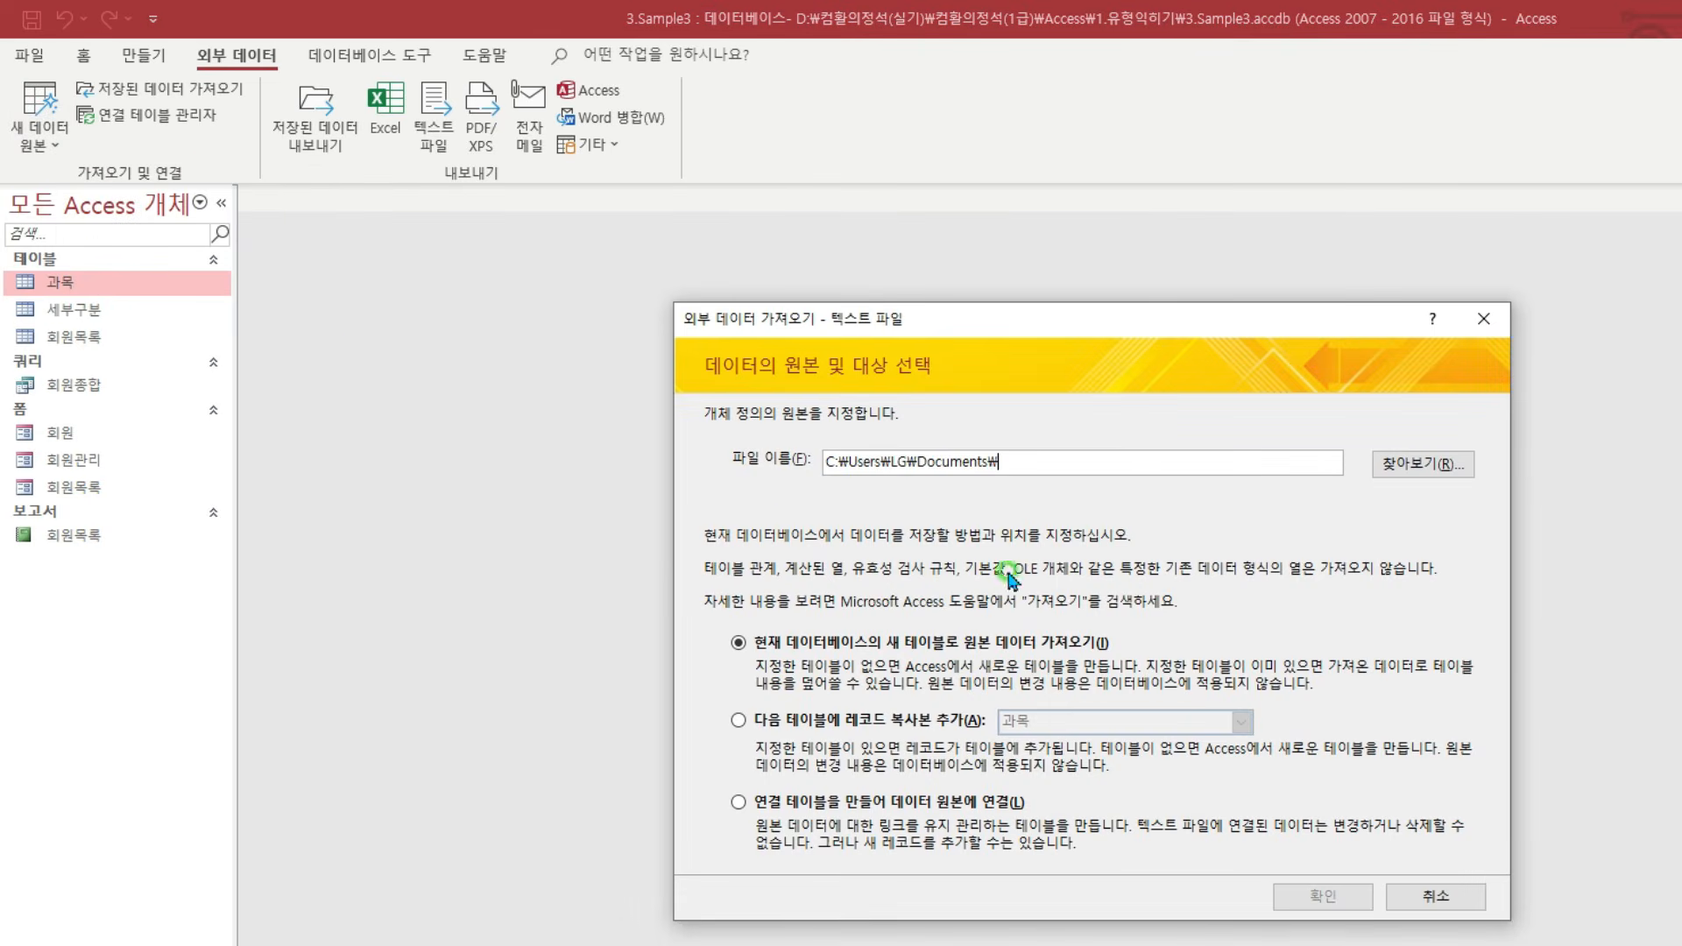
Choose the text file 신규과목 from the Access\1.유형익히기 folder as the import source.
left_click_drag(694, 400, 925, 432)
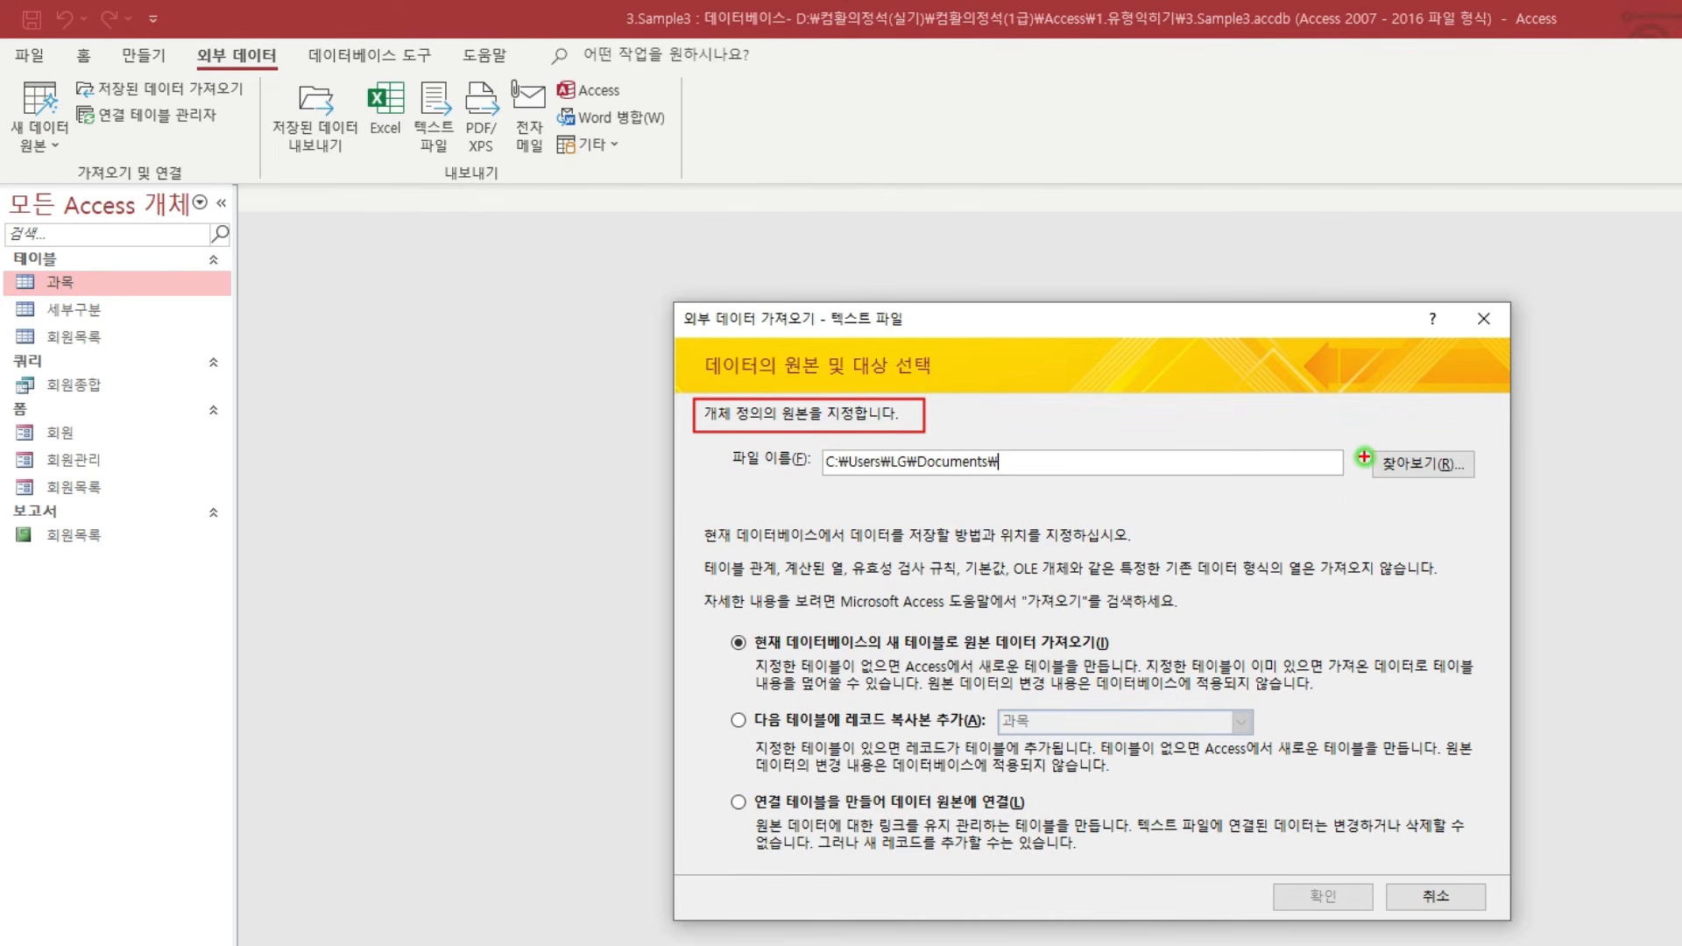
left_click_drag(1368, 448, 1478, 480)
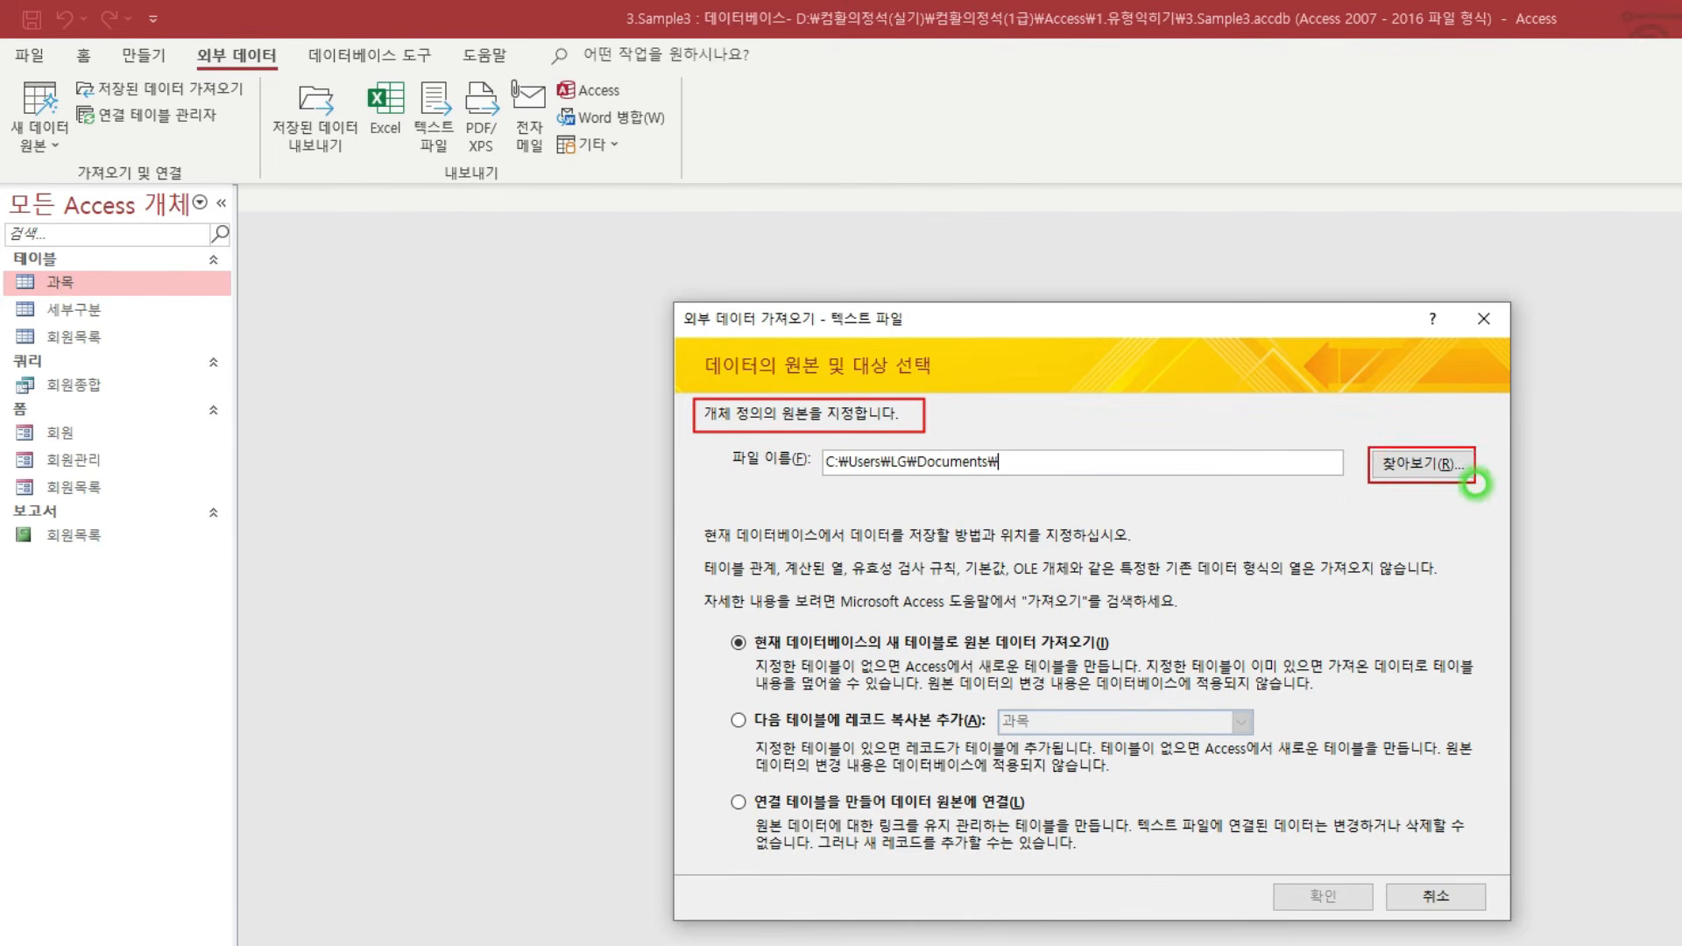
left_click(1454, 475)
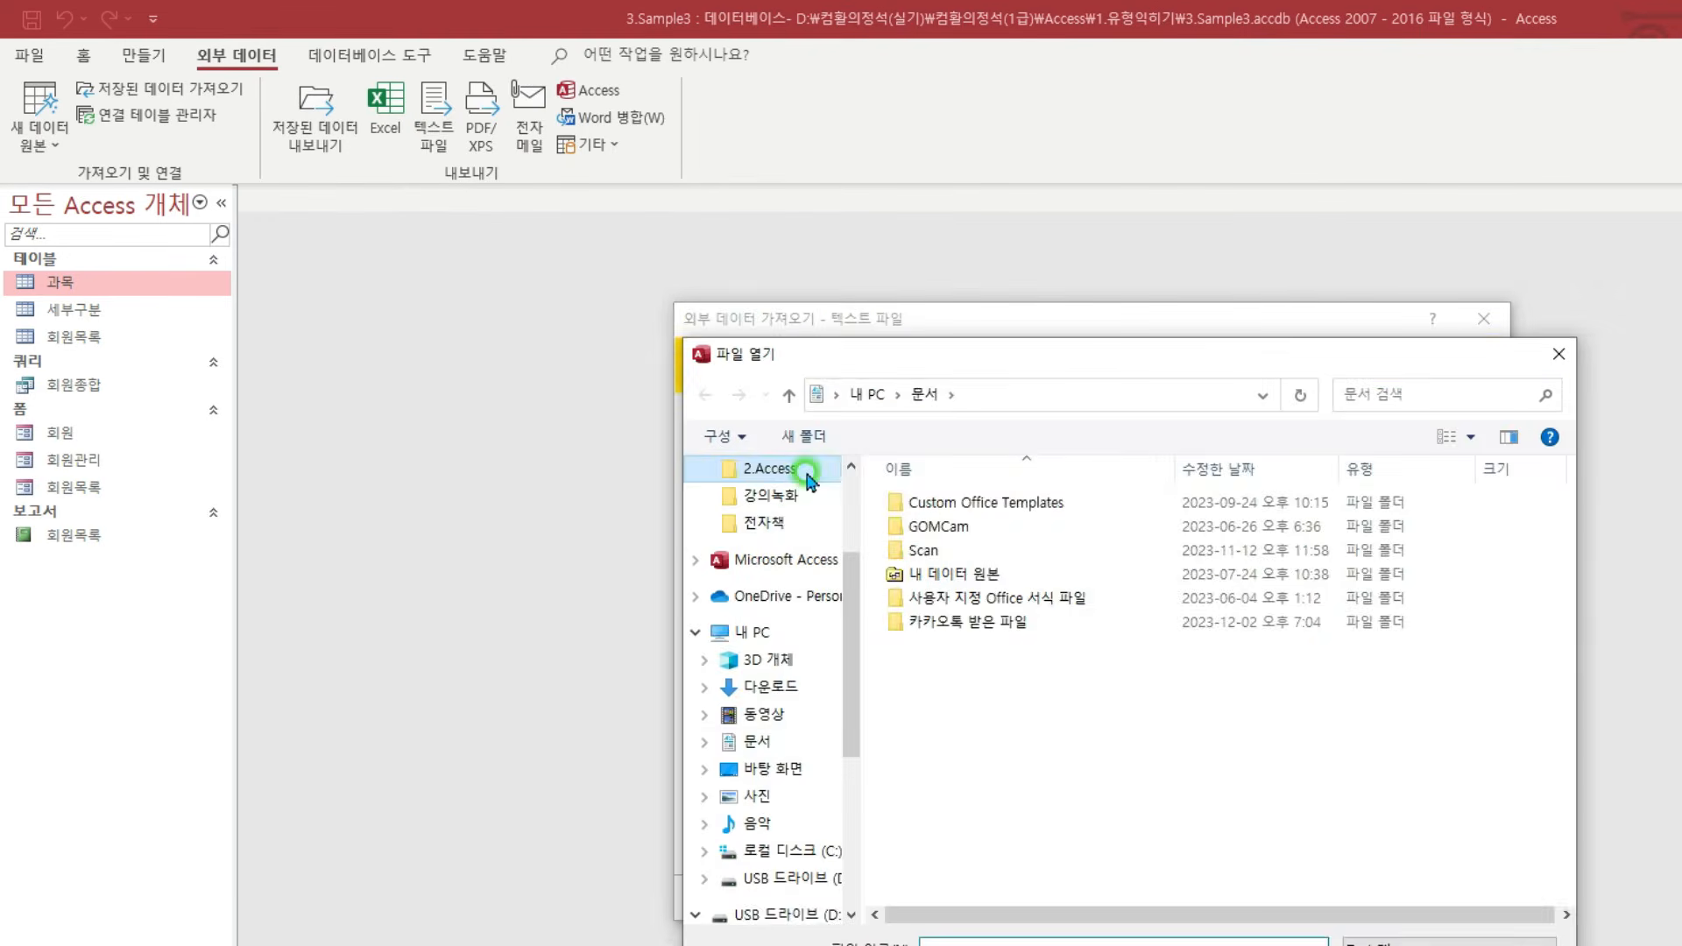
left_click(789, 469)
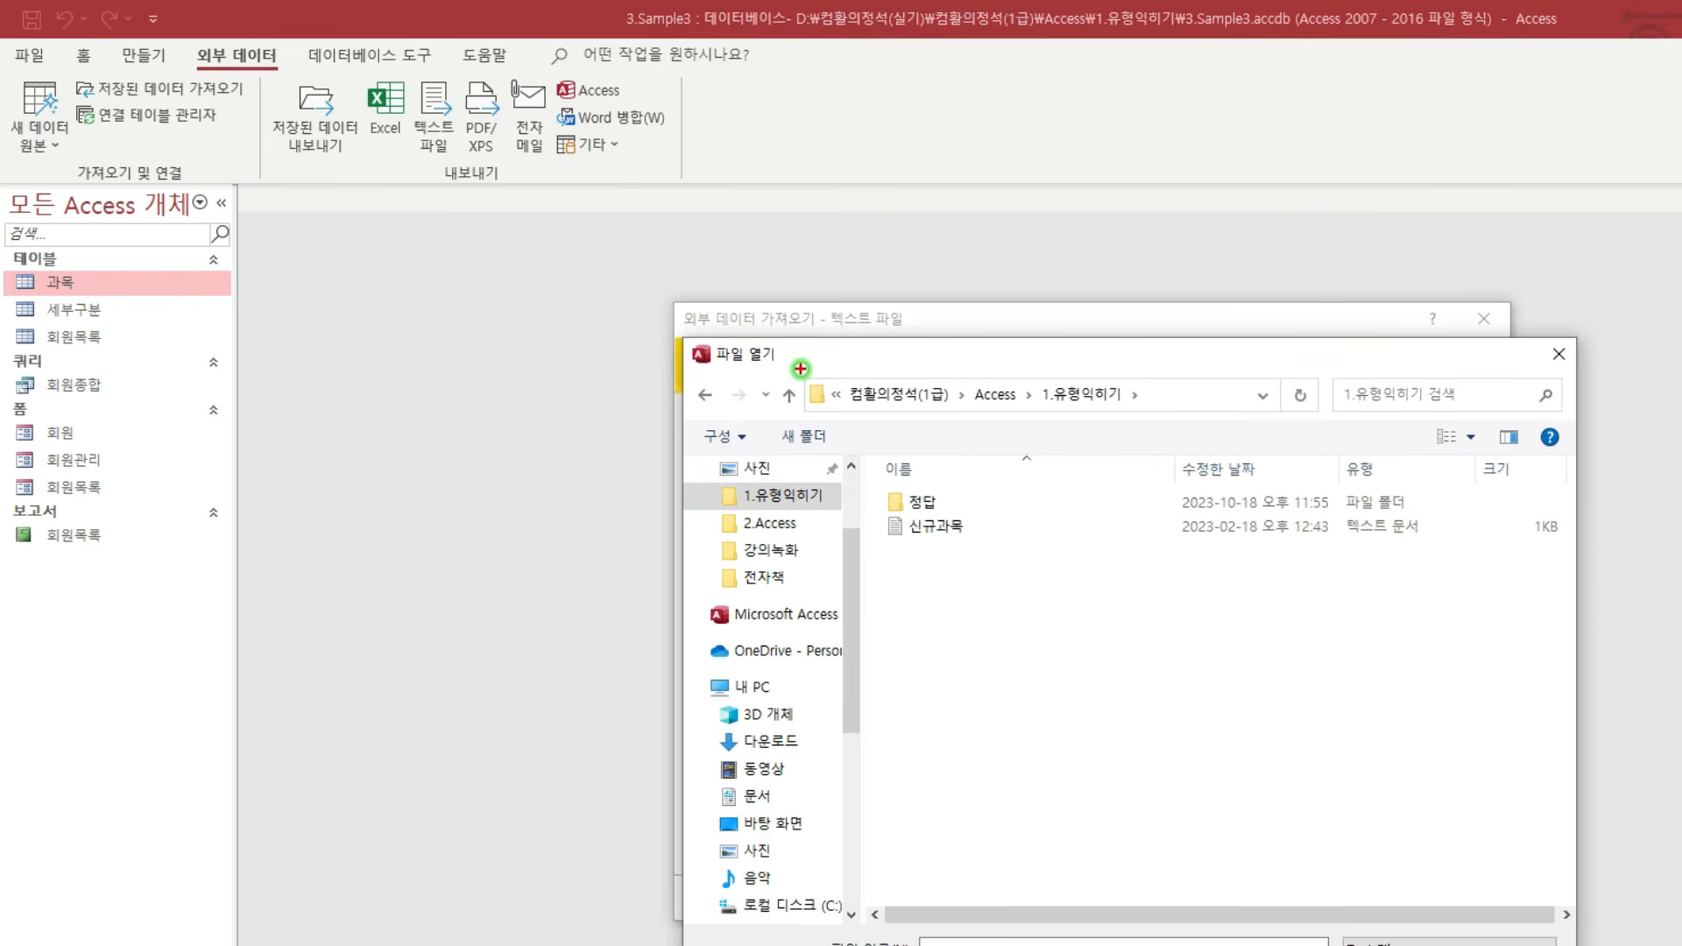
left_click_drag(800, 368, 1143, 424)
left_click_drag(1055, 391, 1067, 385)
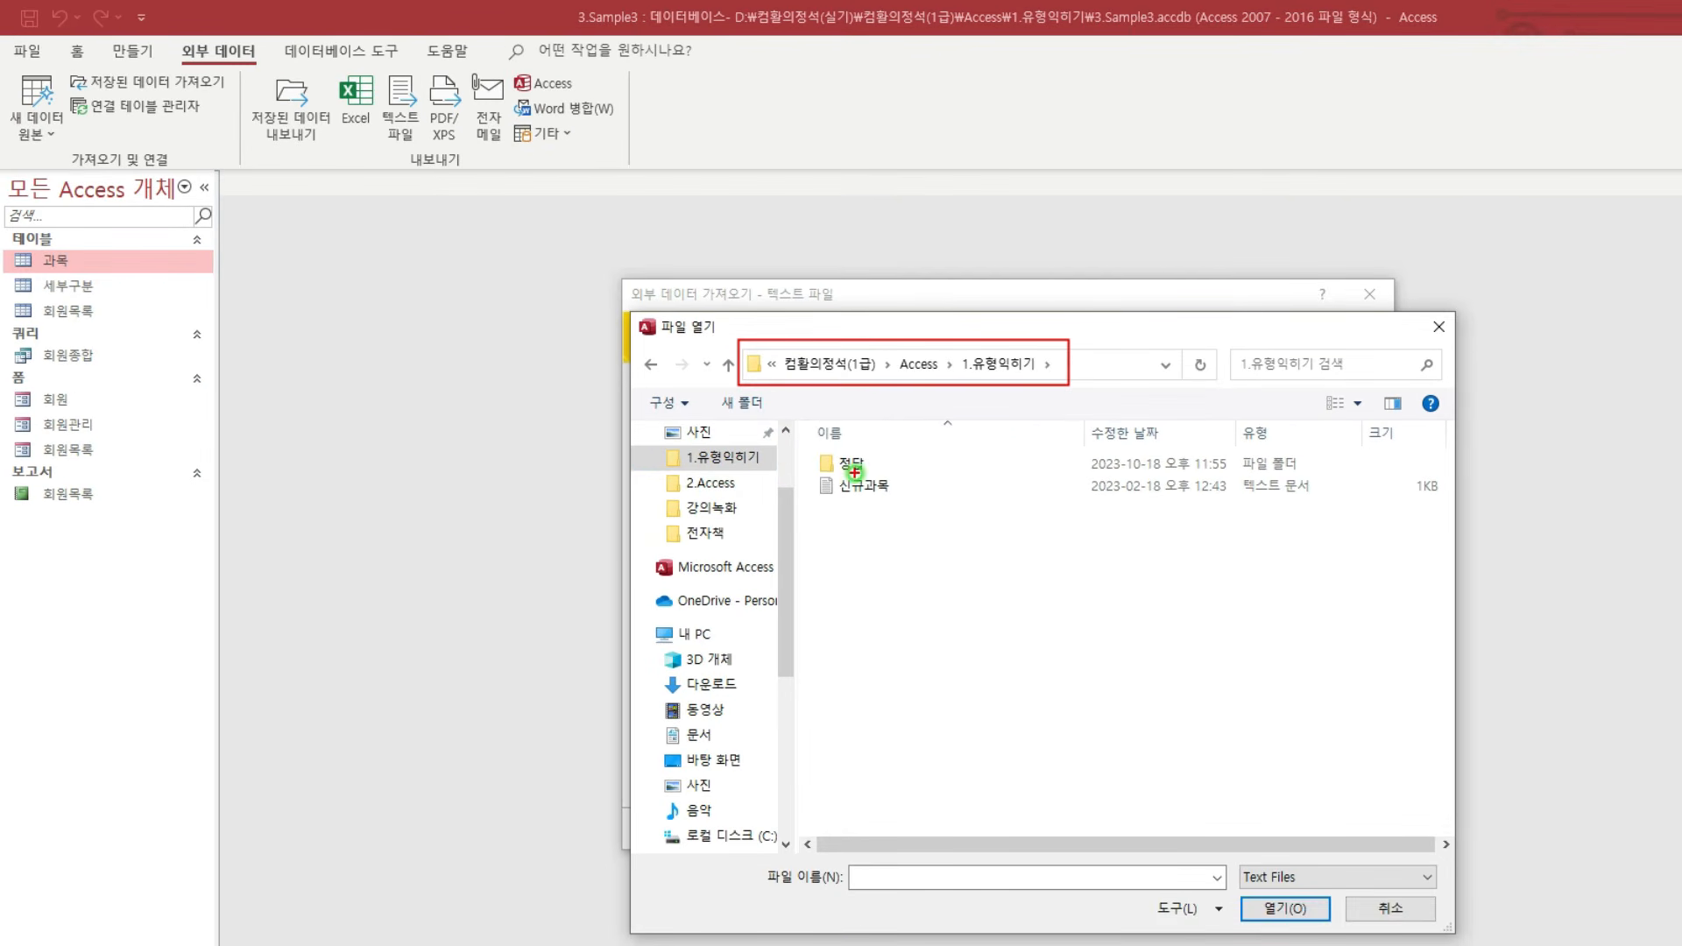
mouse_move(806, 465)
left_mouse_down()
mouse_move(929, 515)
mouse_move(919, 501)
left_mouse_up()
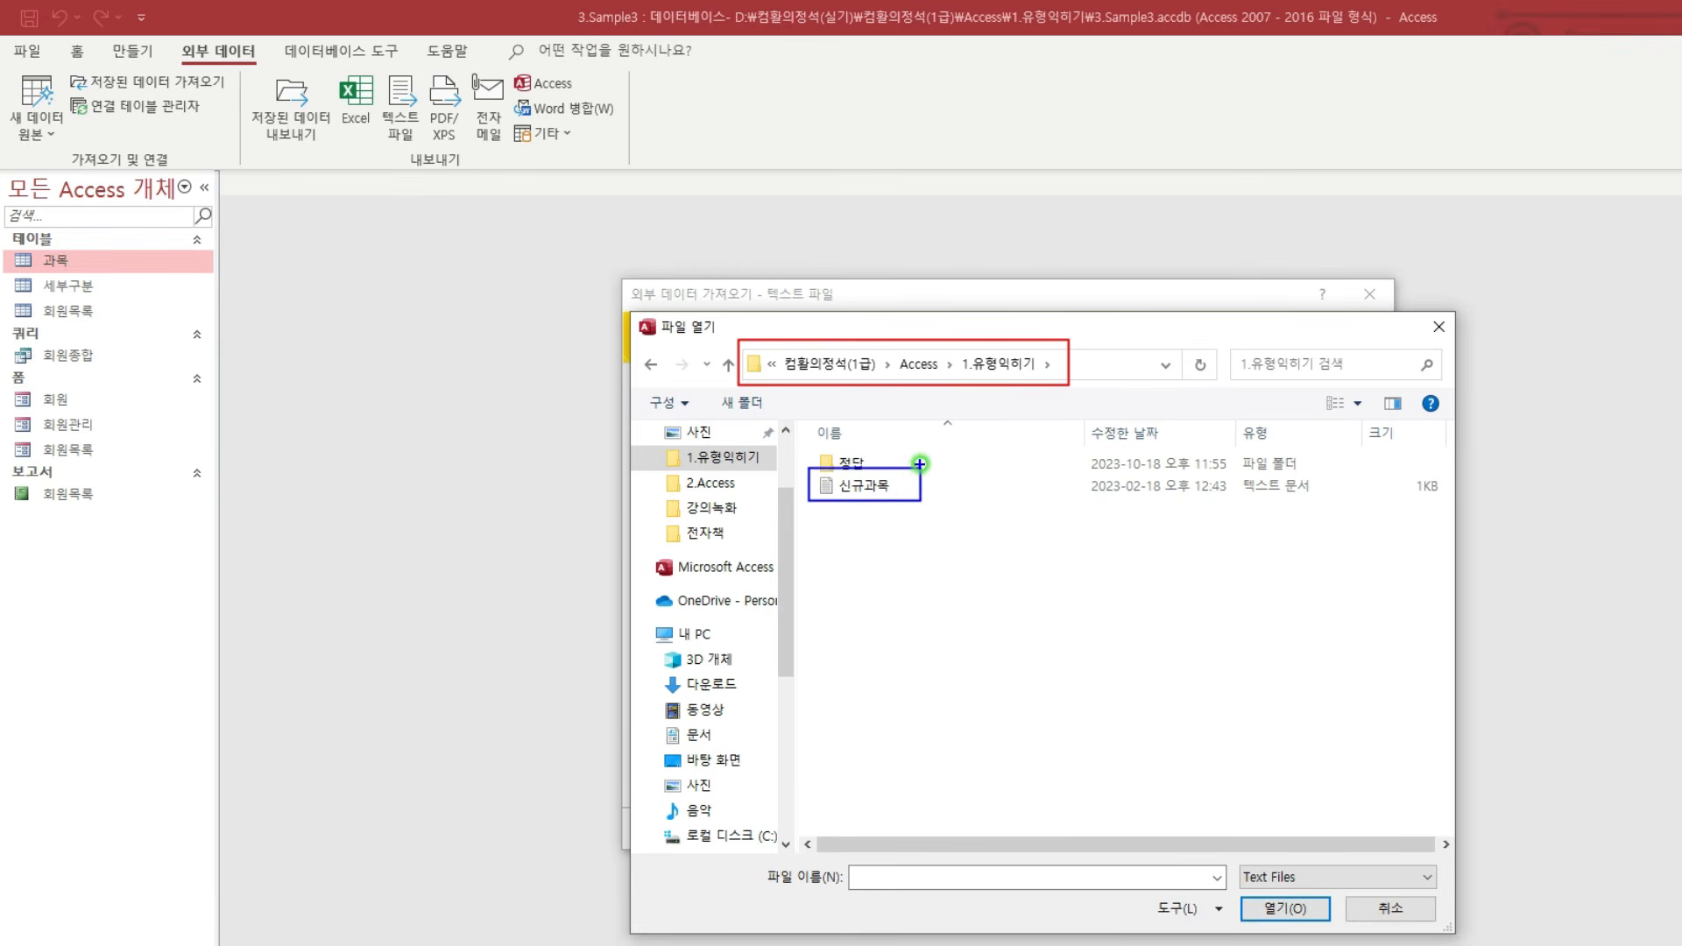
left_click_drag(917, 456, 927, 471)
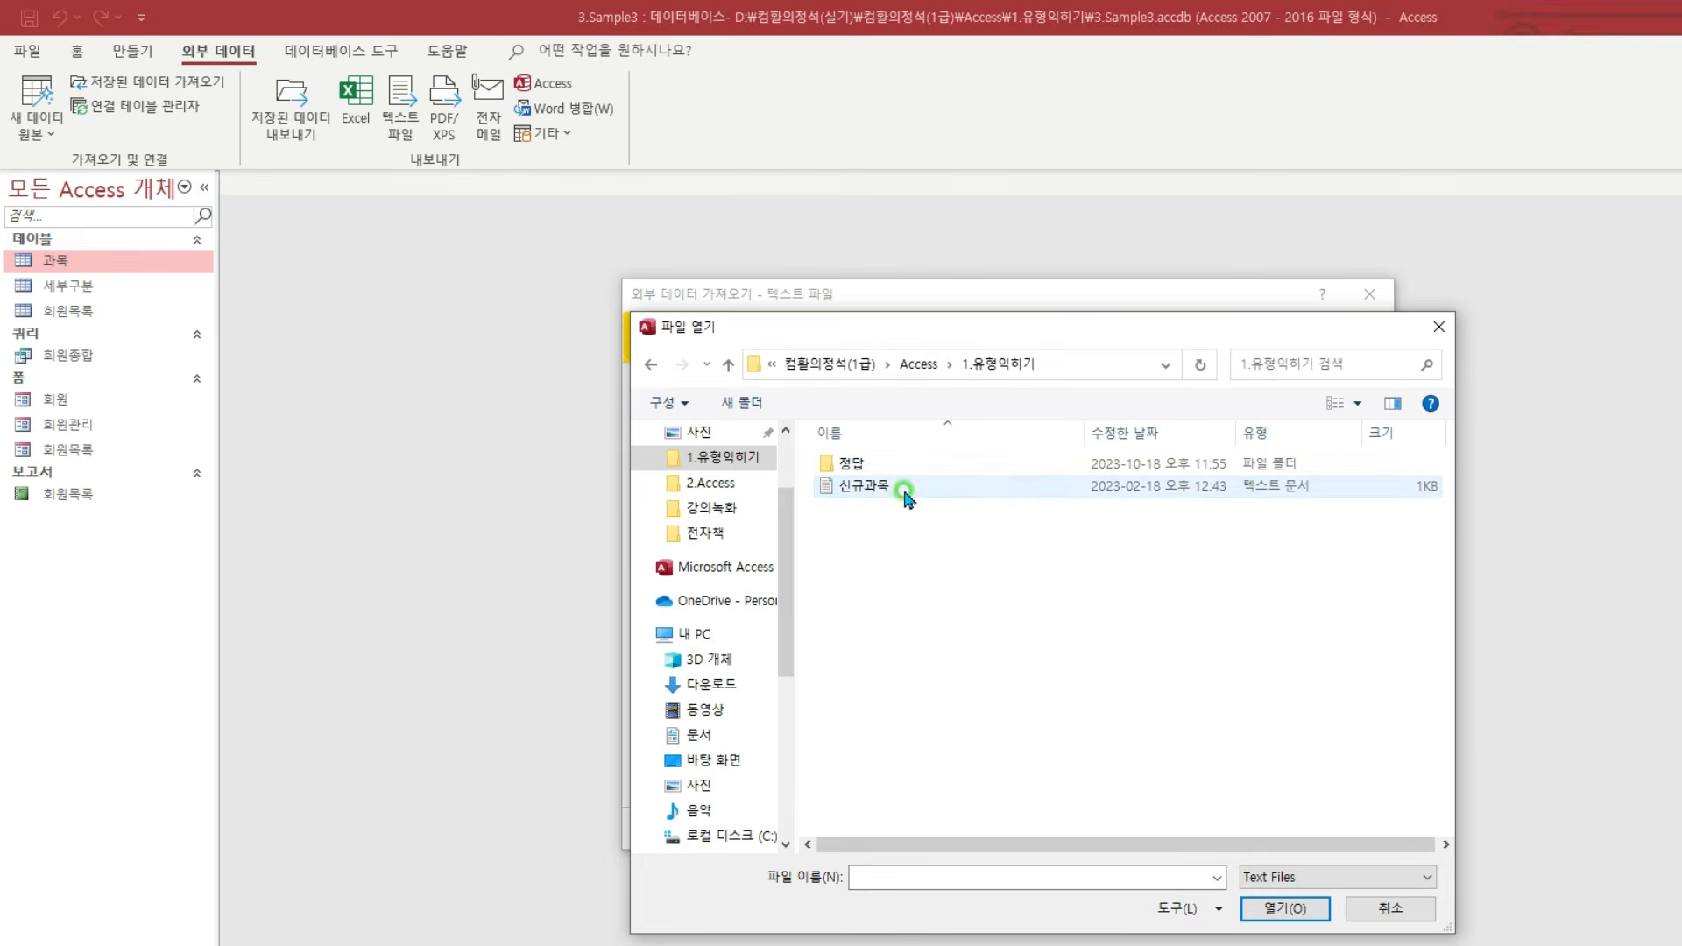
double_click(916, 490)
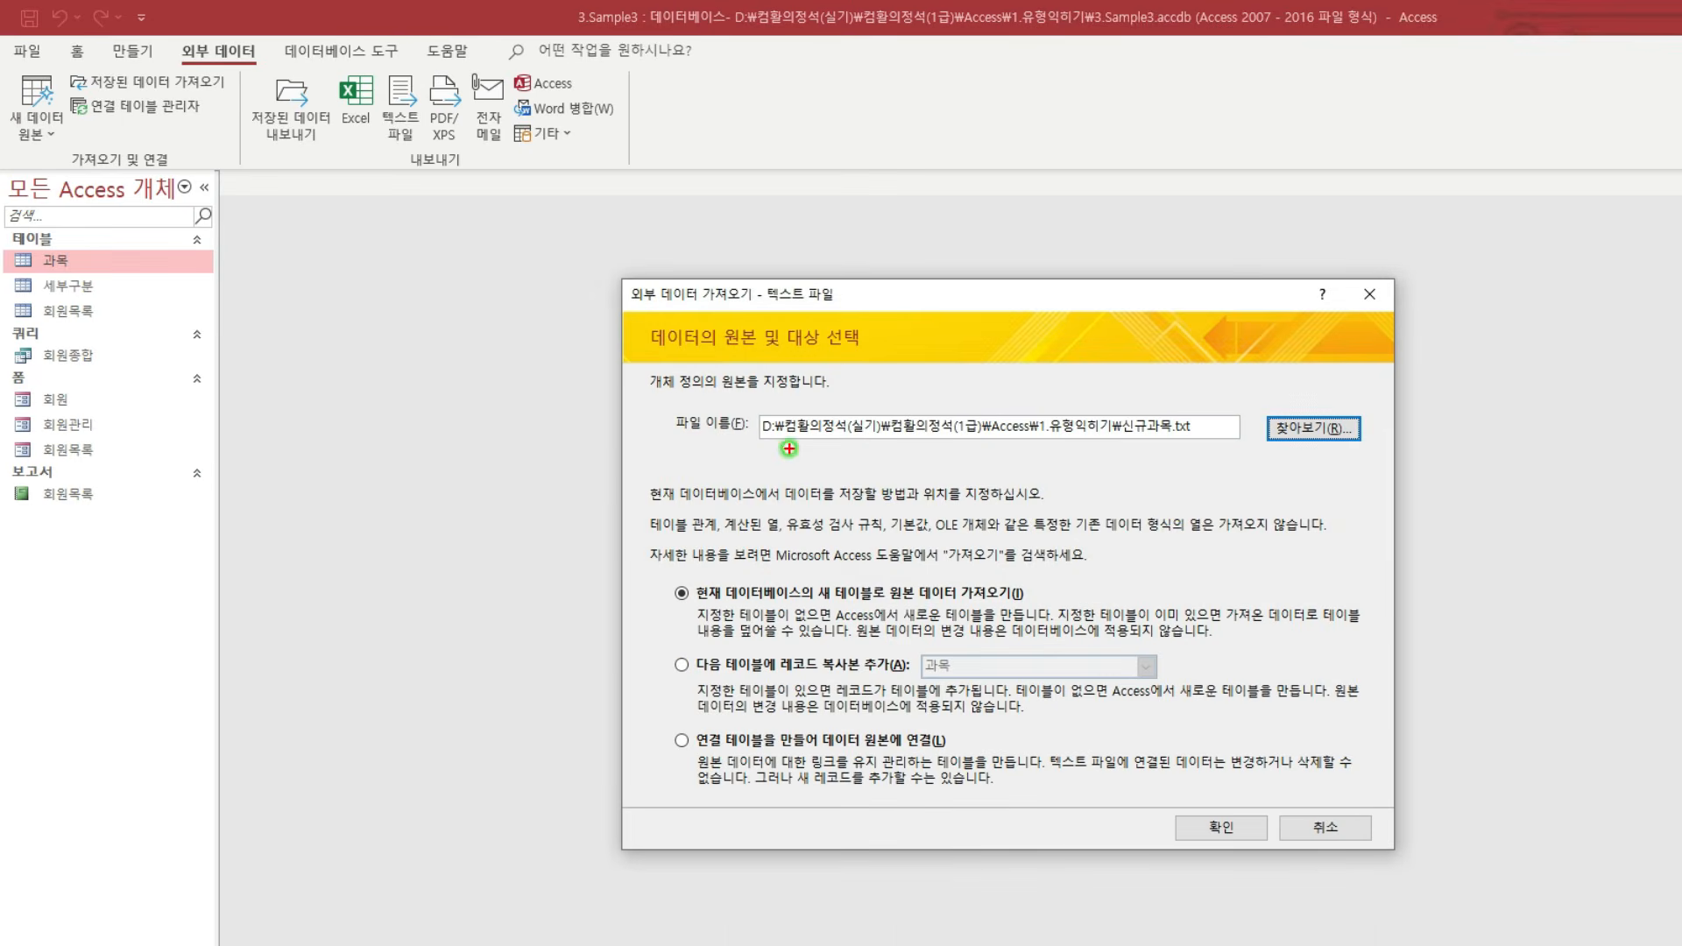
Confirm importing the source data into a new table in the current database.
mouse_move(673, 404)
left_mouse_down()
mouse_move(756, 442)
mouse_move(1211, 451)
left_mouse_up()
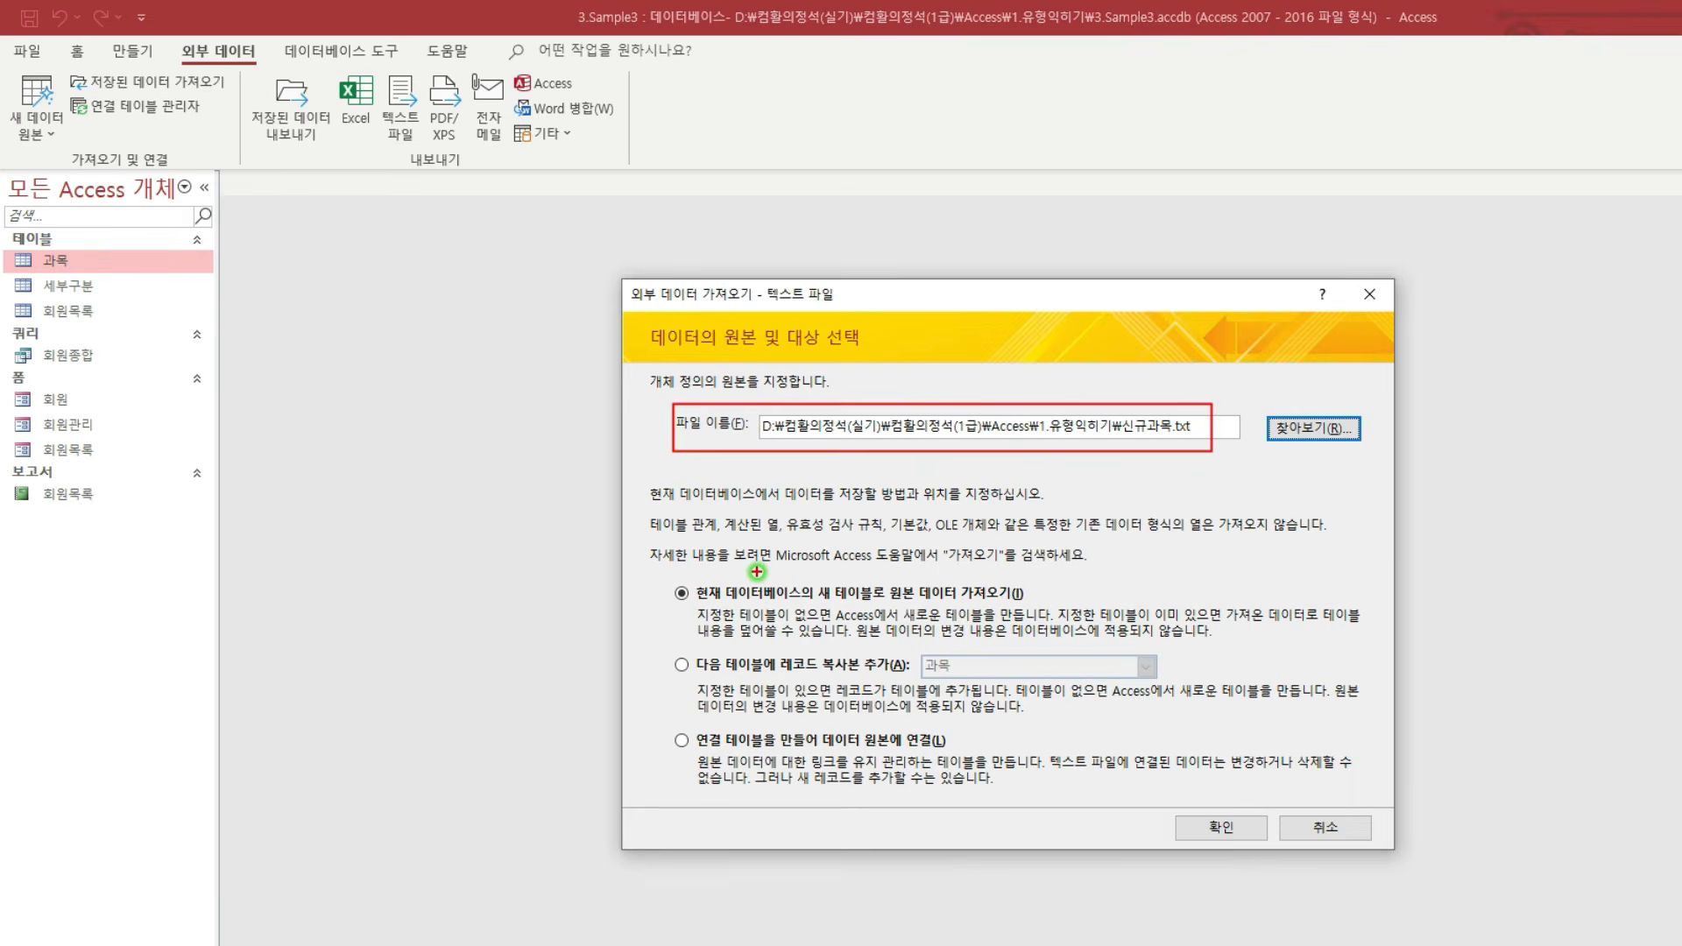
left_click_drag(755, 573, 1035, 603)
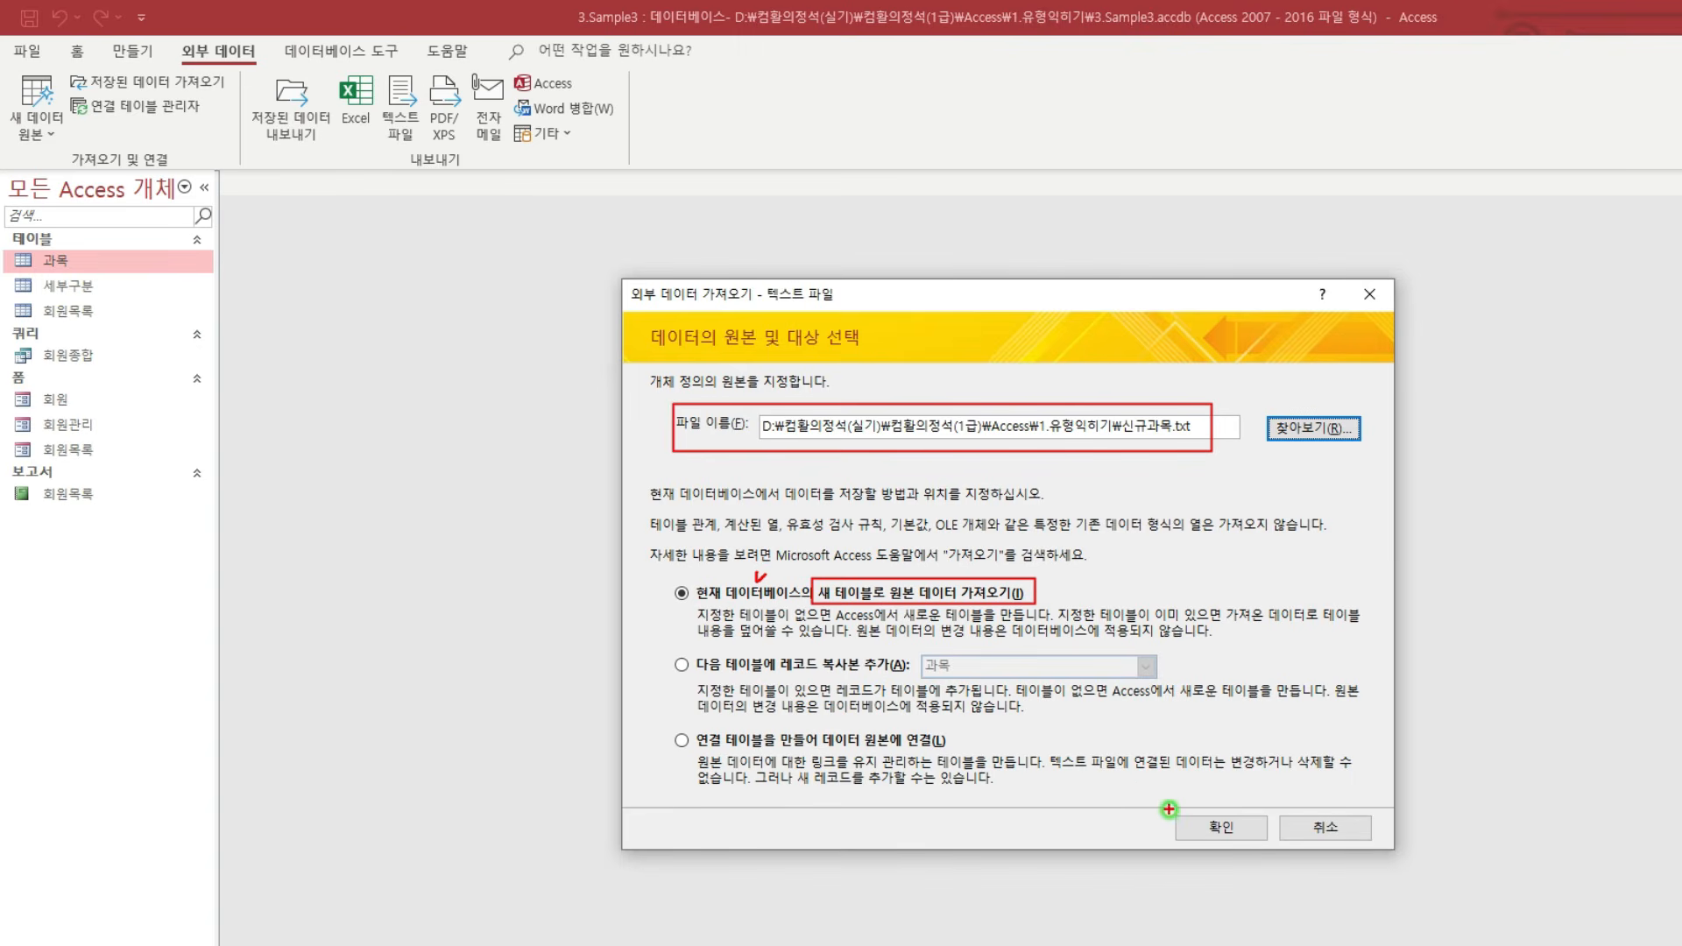
left_click_drag(1168, 809, 1273, 847)
key("Escape")
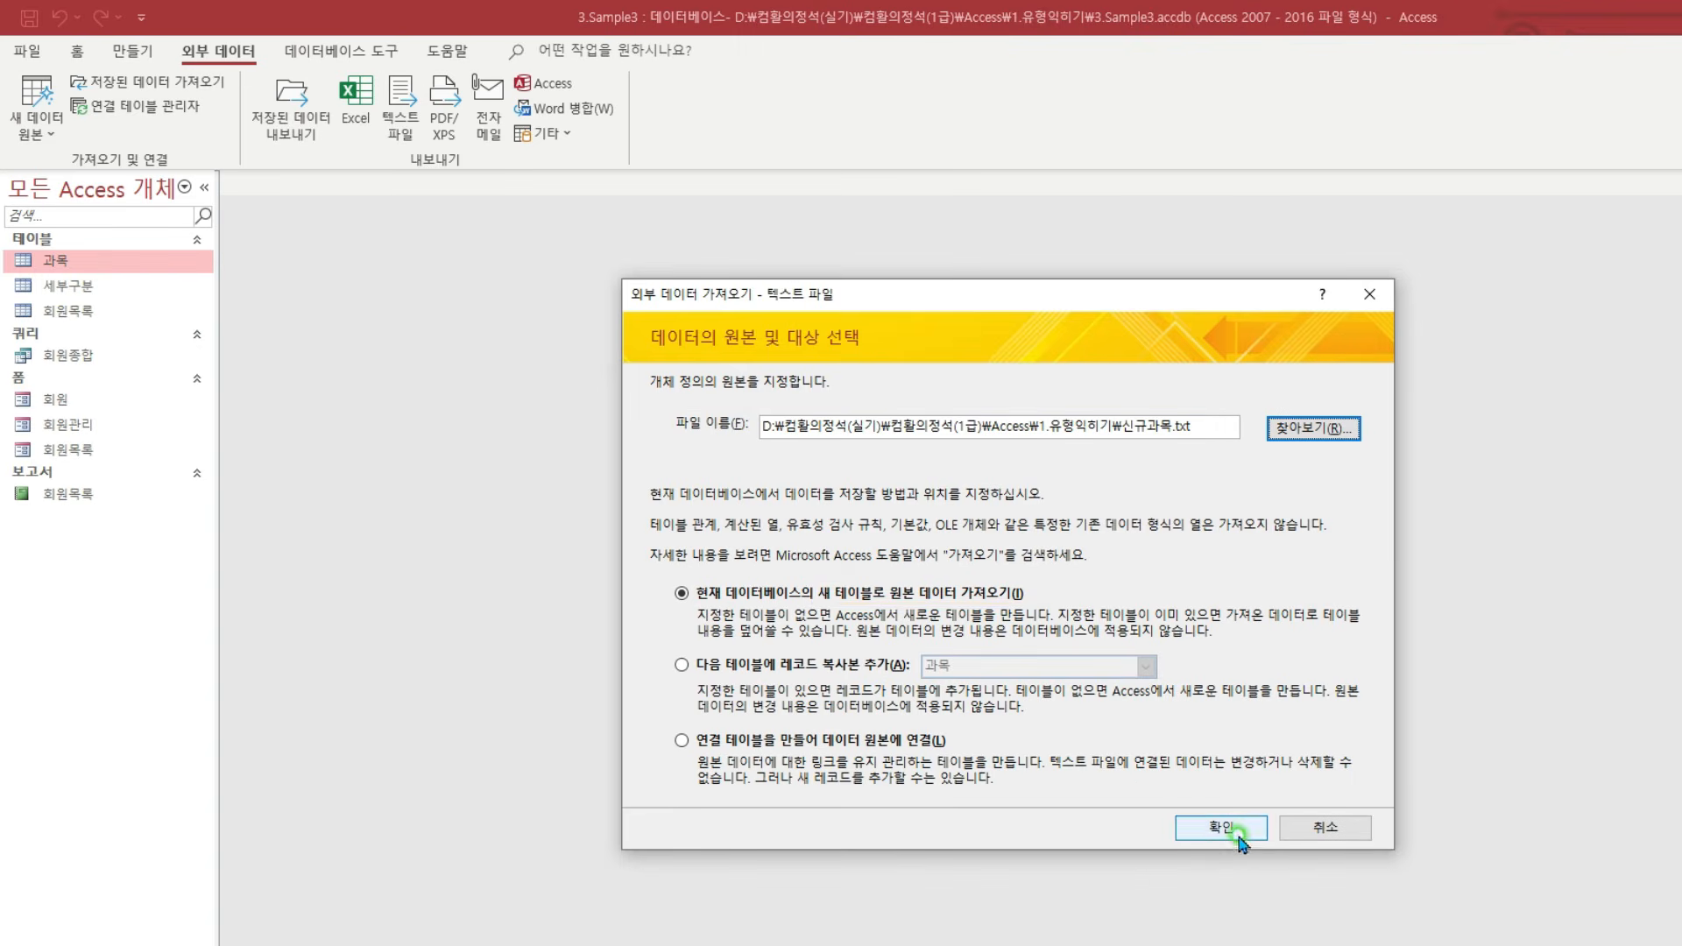
left_click(1238, 838)
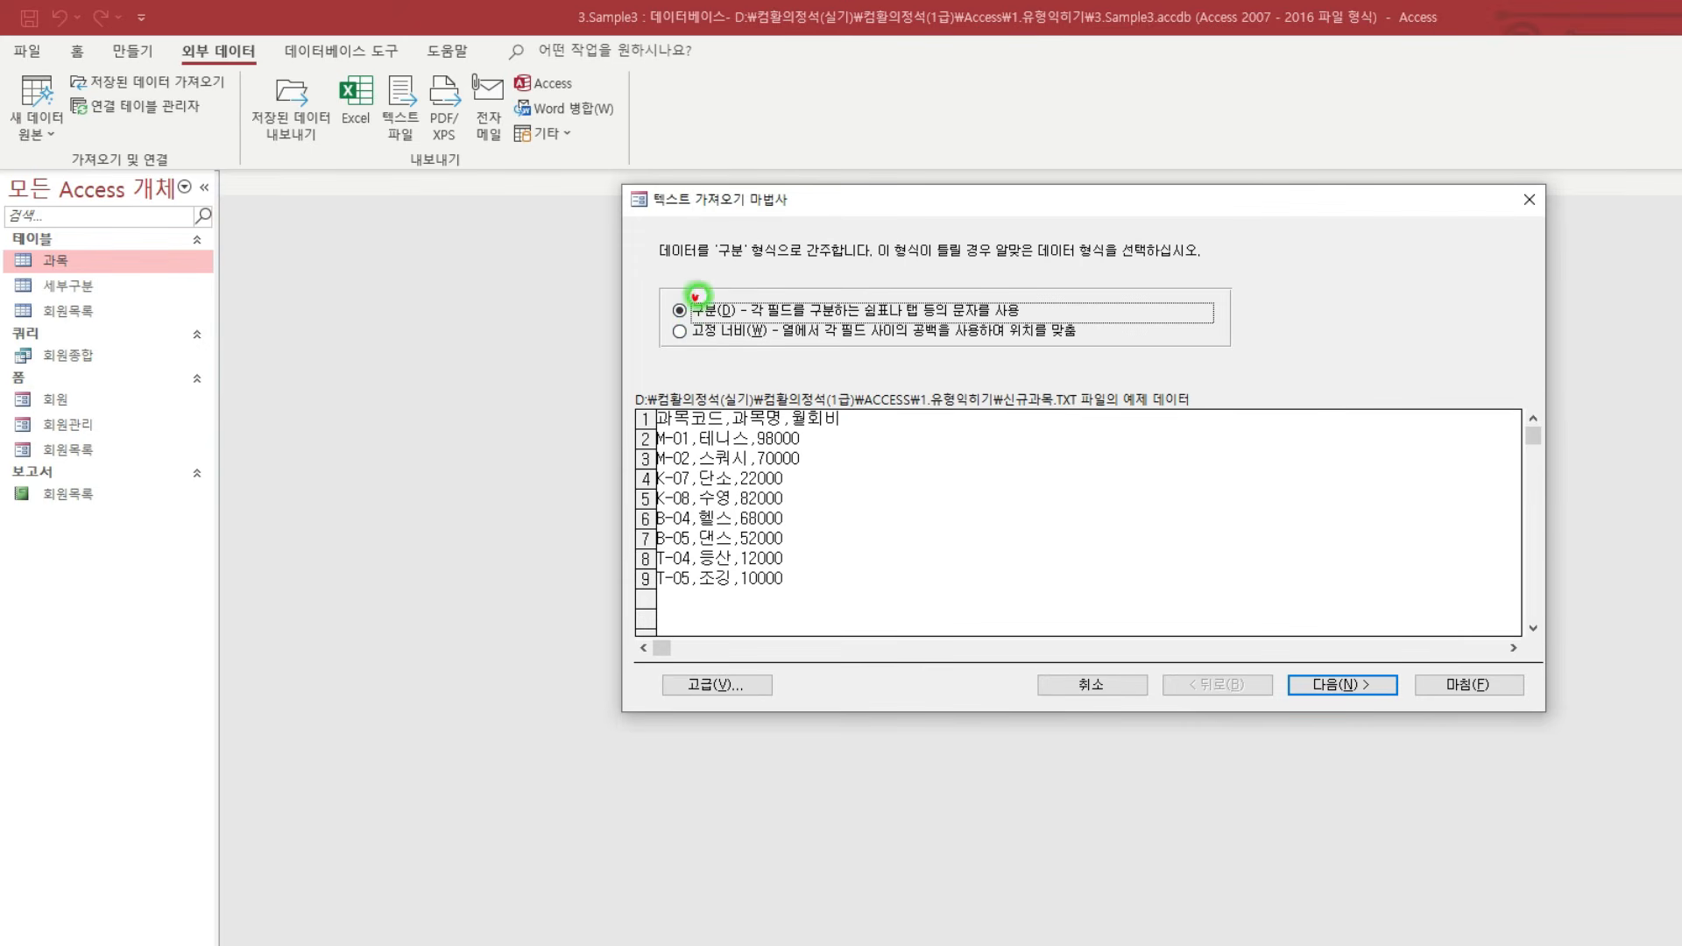
Accept the delimited (구분) format for the text data and continue to the delimiter settings.
left_click_drag(692, 295, 1033, 320)
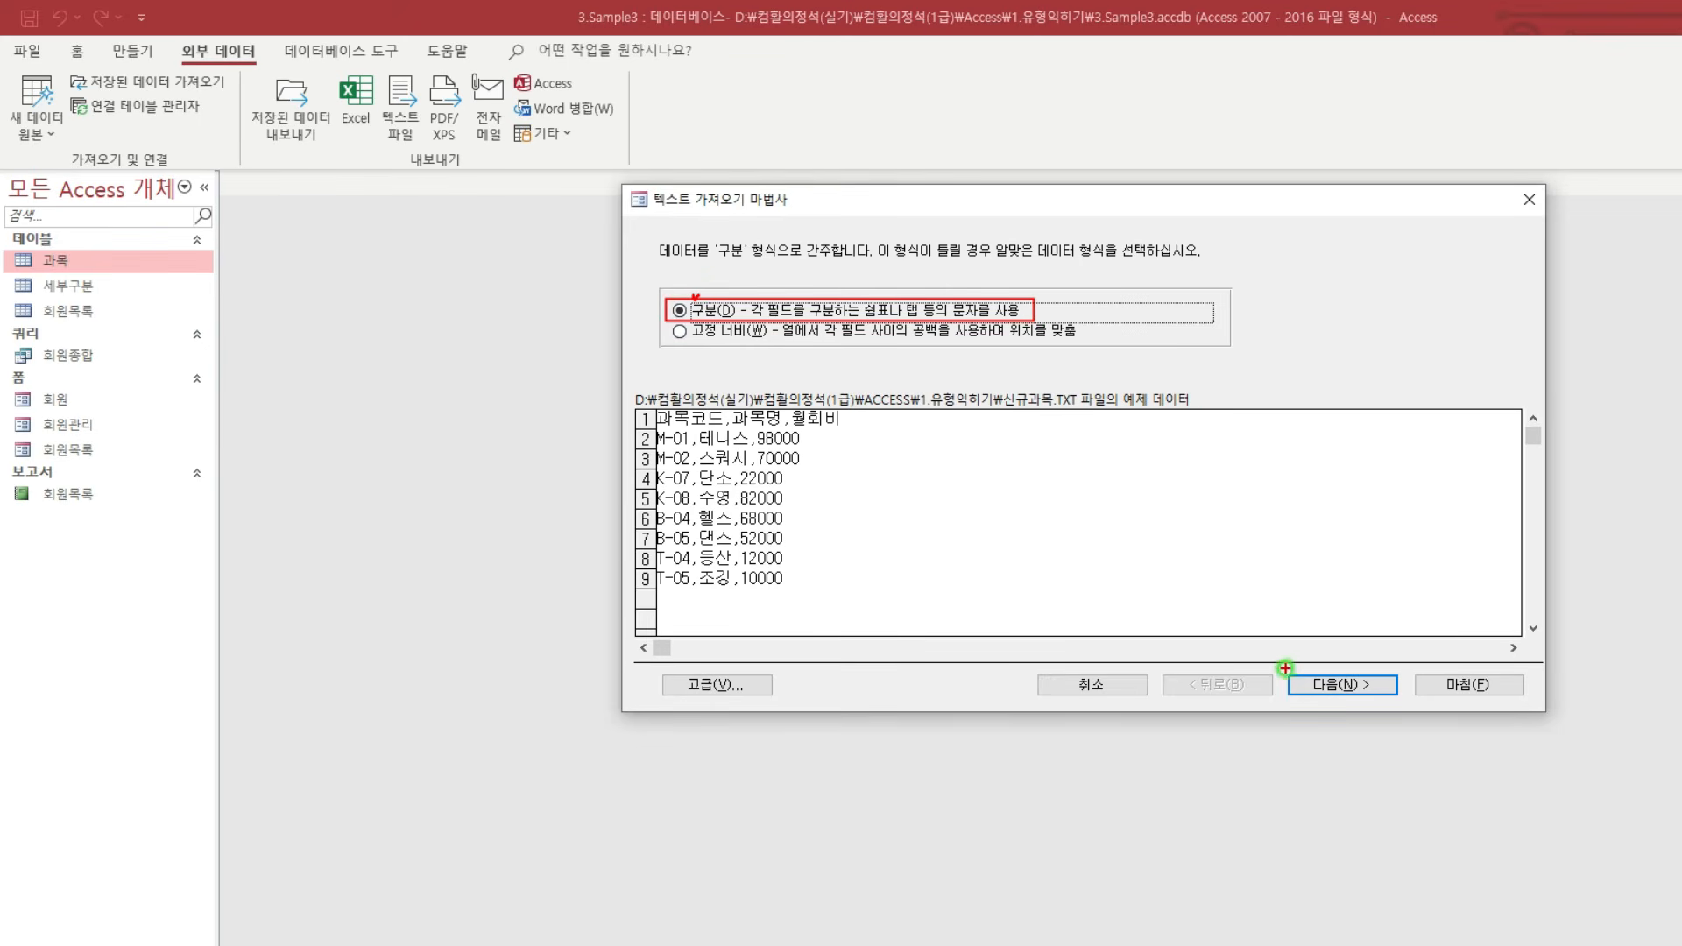
left_click_drag(1283, 669, 1393, 703)
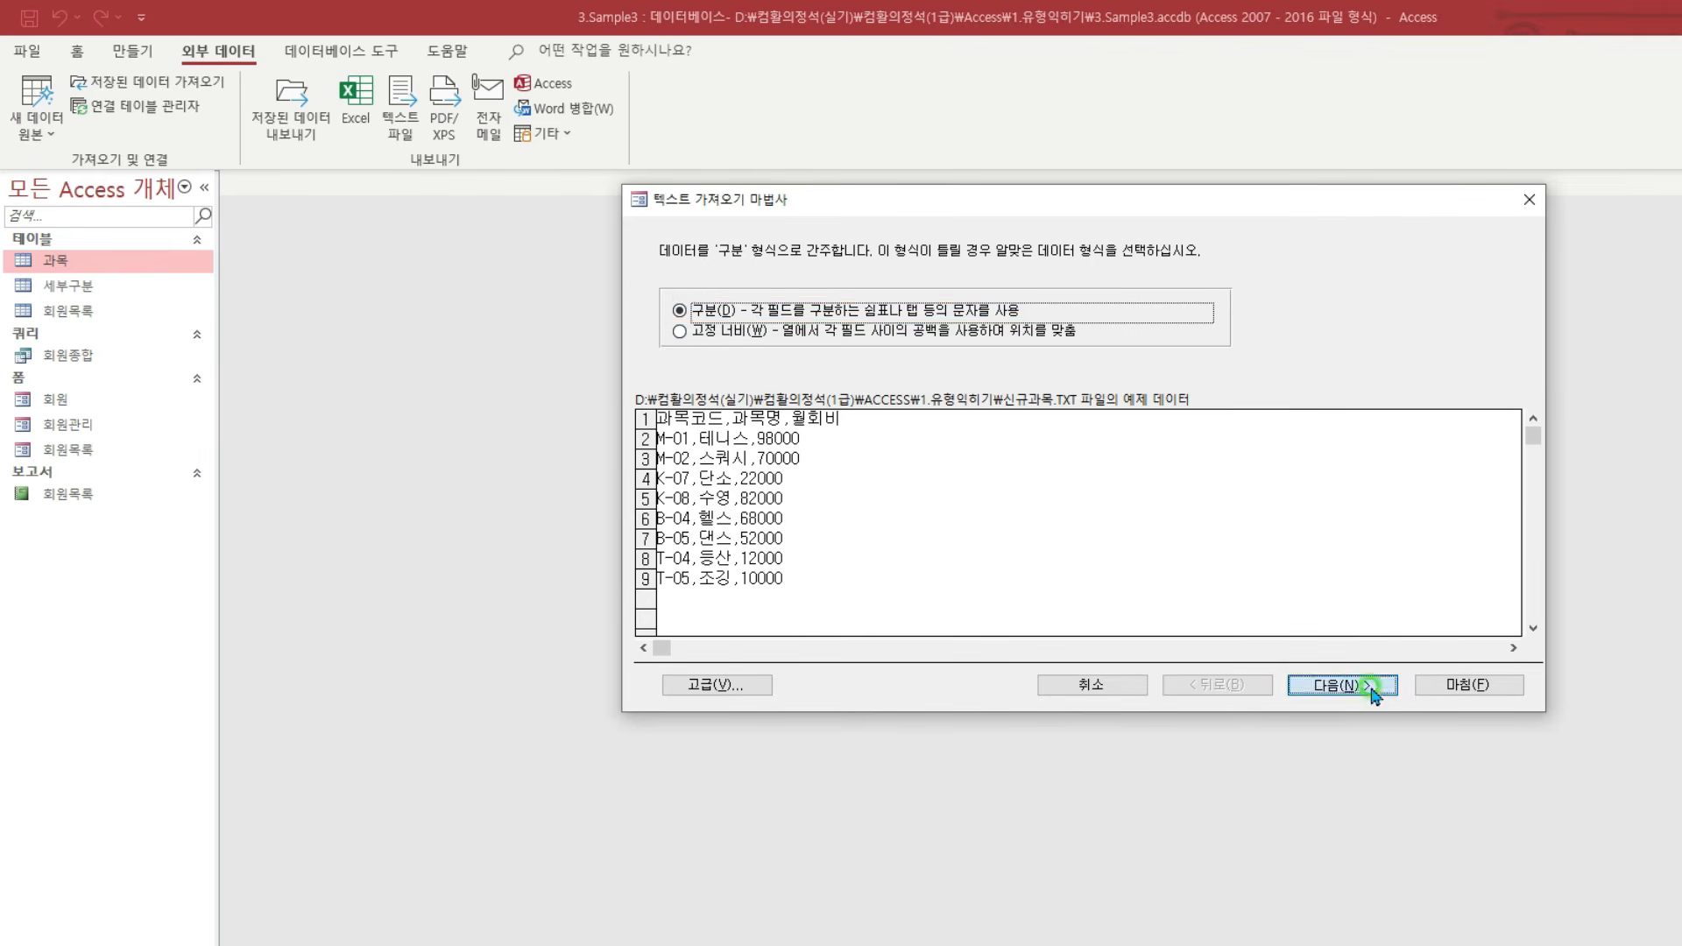
left_click(1373, 687)
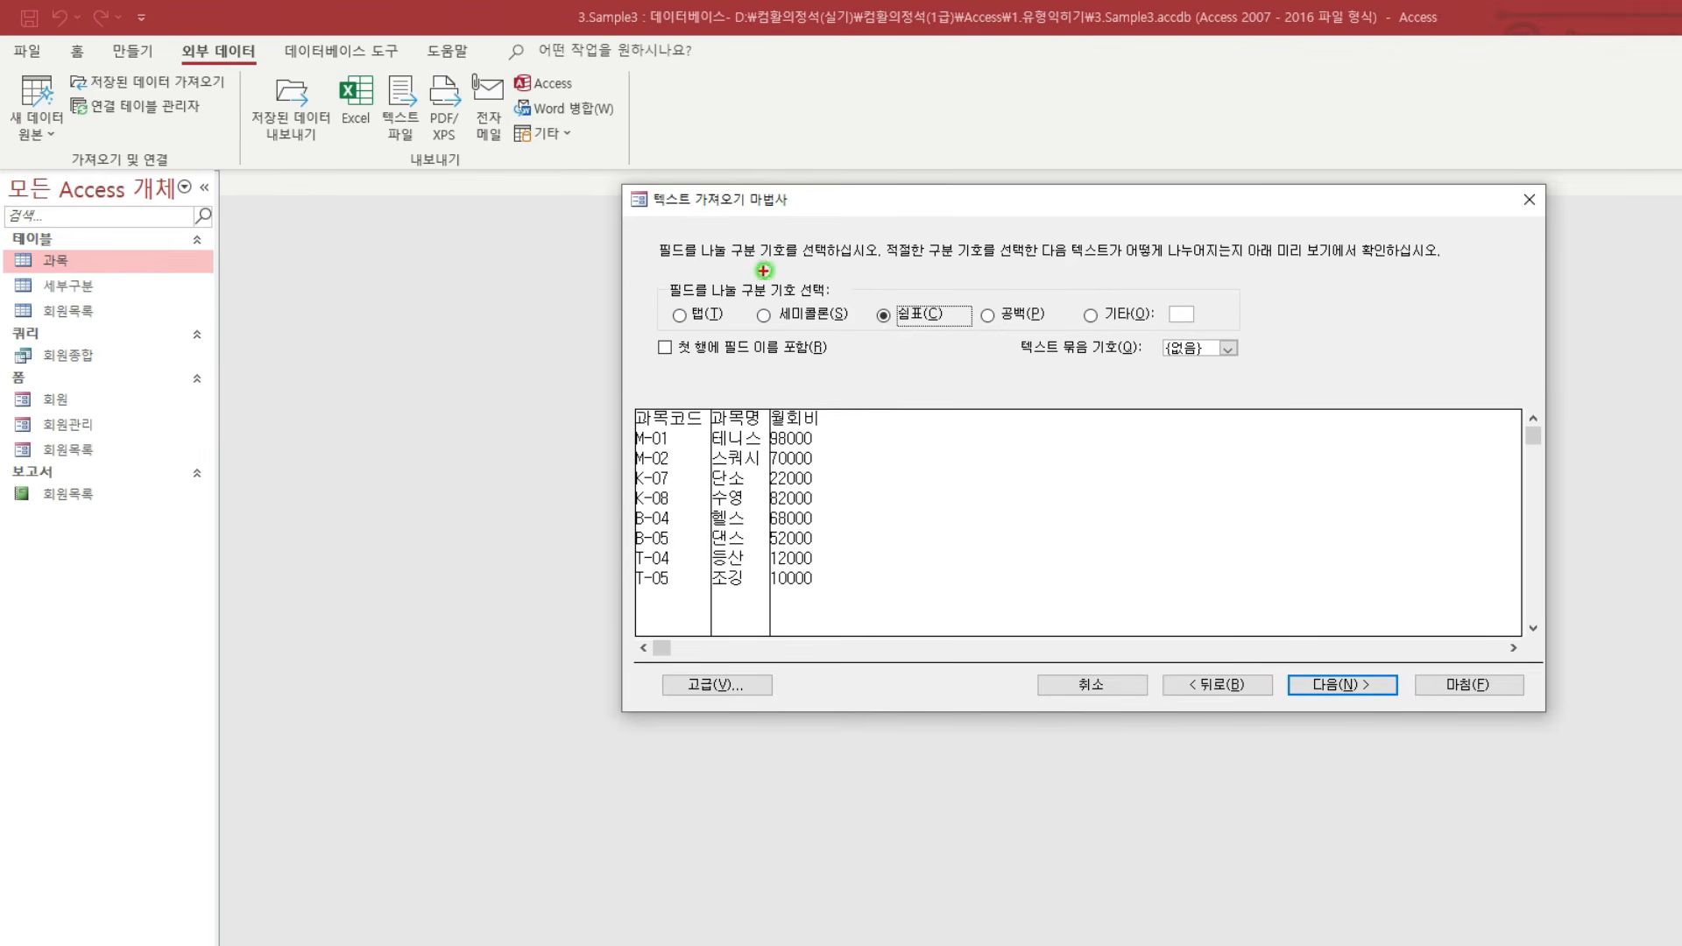
left_click_drag(765, 270, 770, 274)
left_click_drag(923, 294, 953, 329)
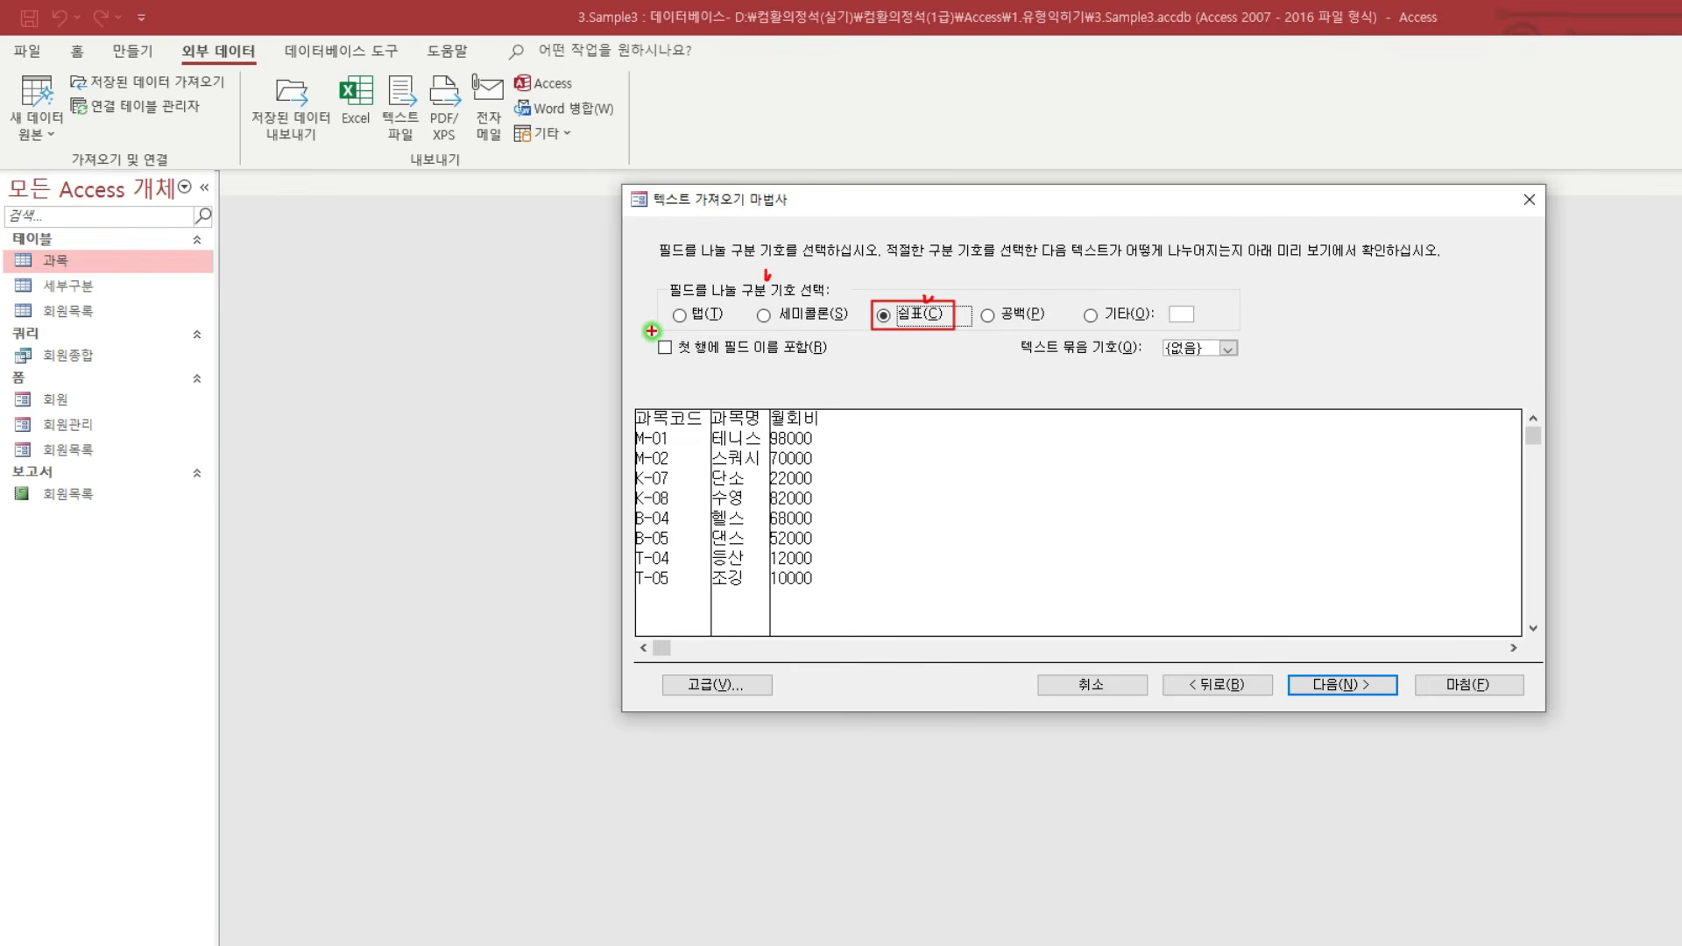
left_click_drag(648, 331, 848, 369)
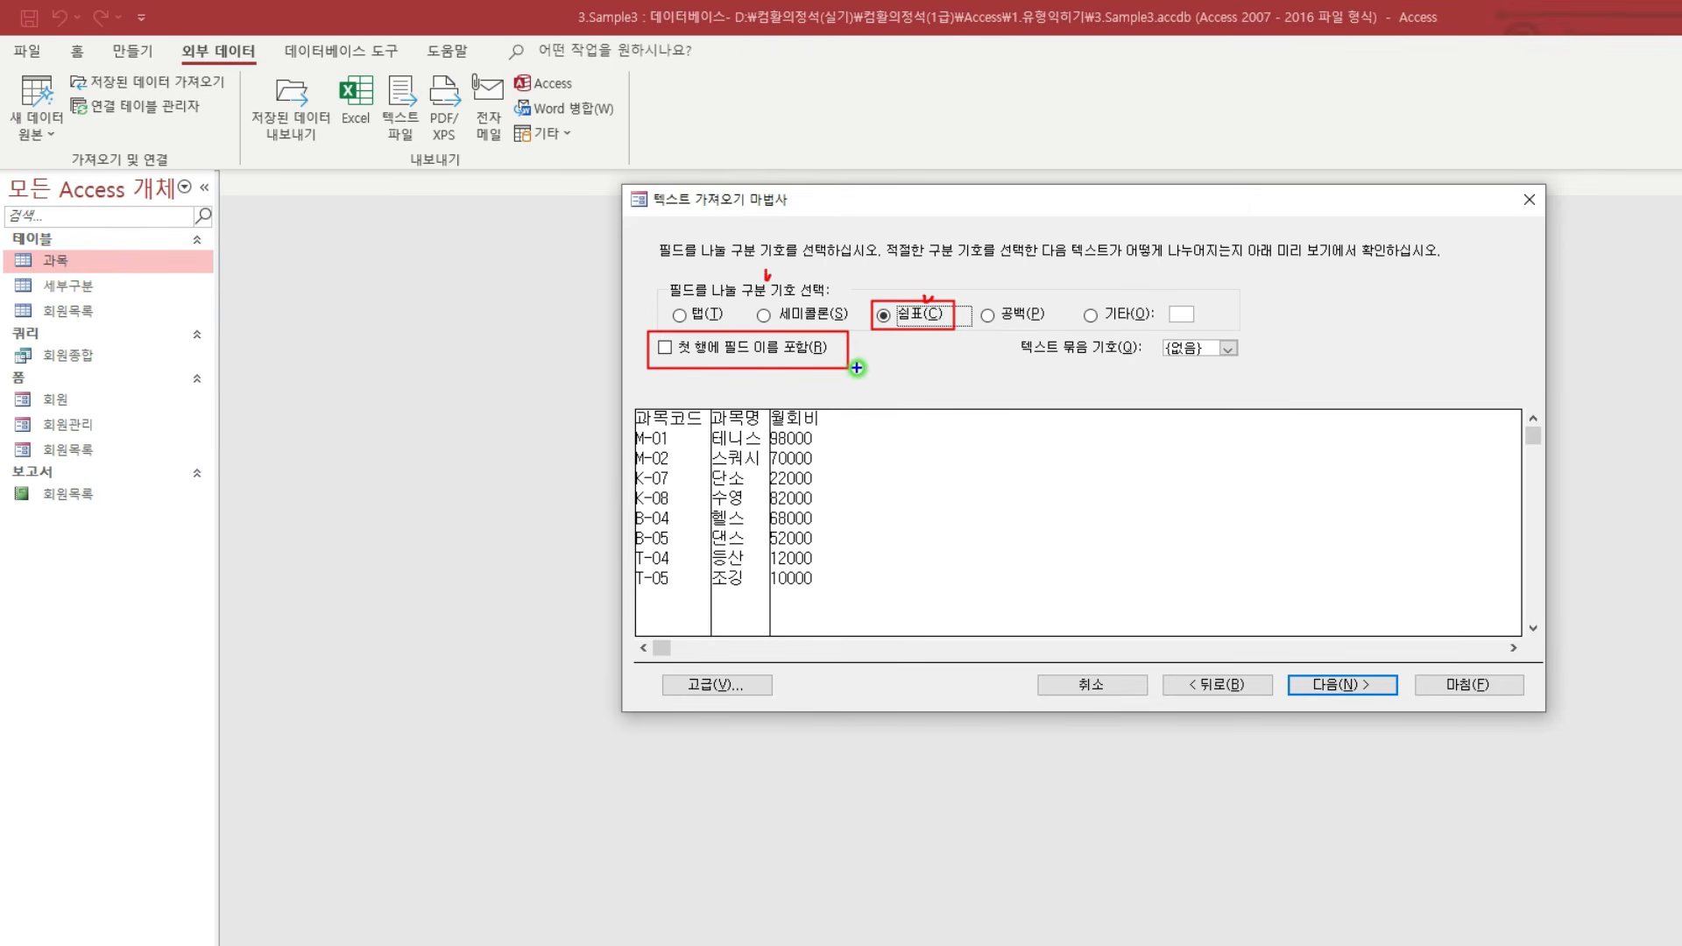
left_click_drag(856, 368, 866, 398)
left_click_drag(633, 408, 830, 429)
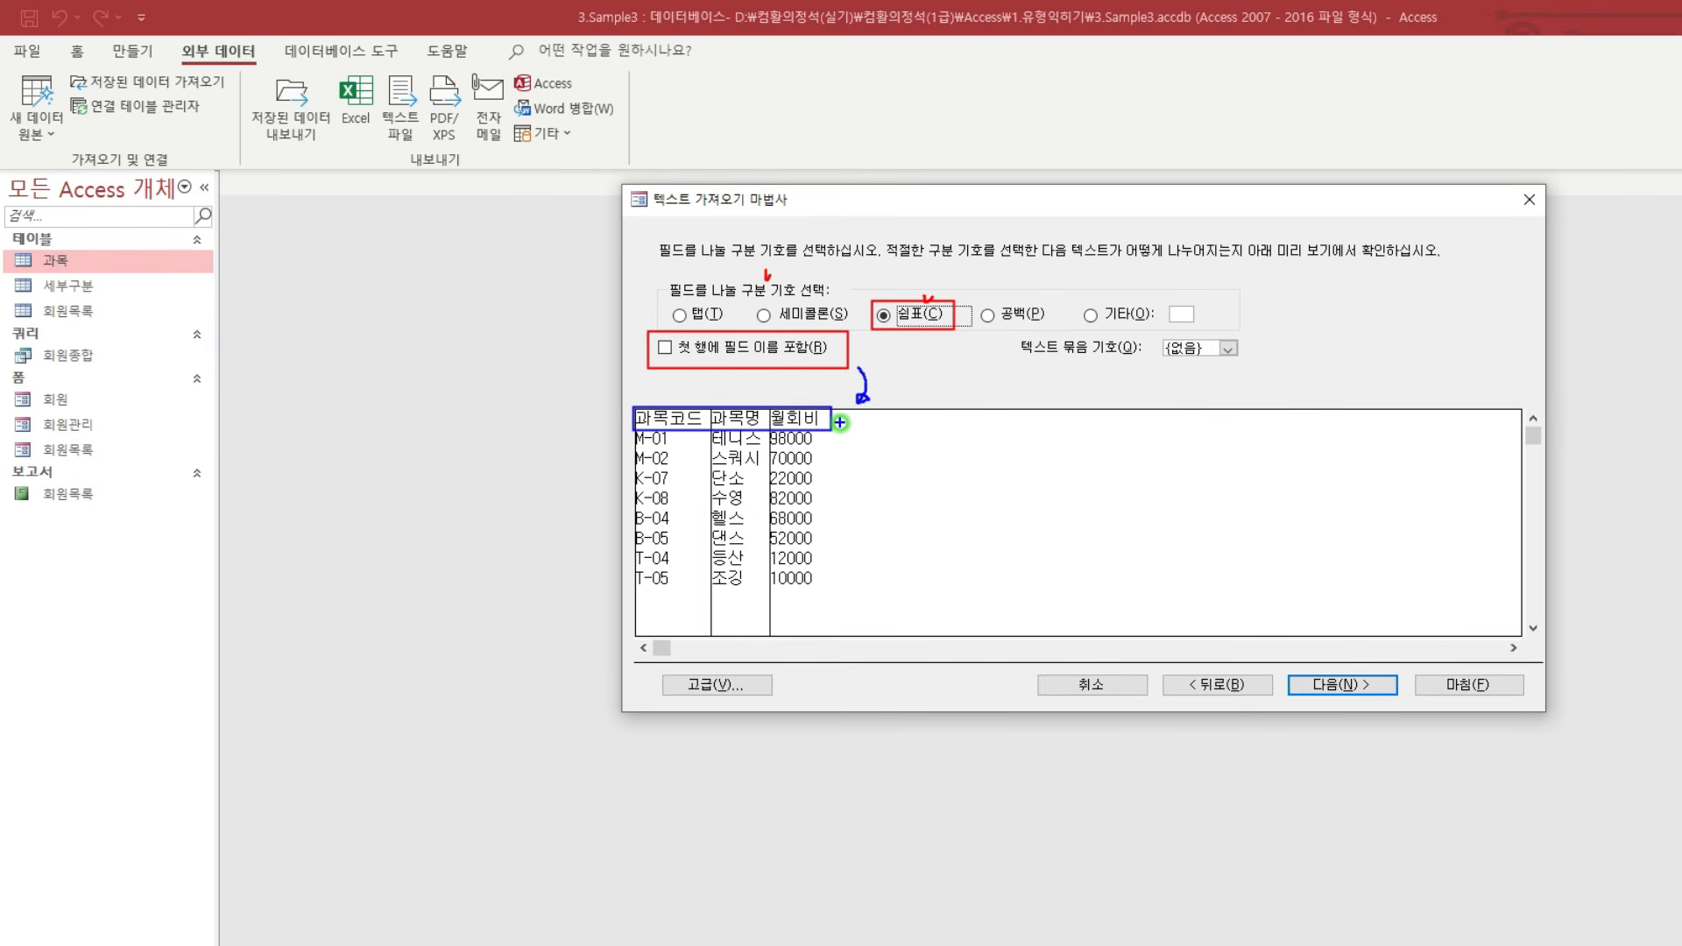
key("Escape")
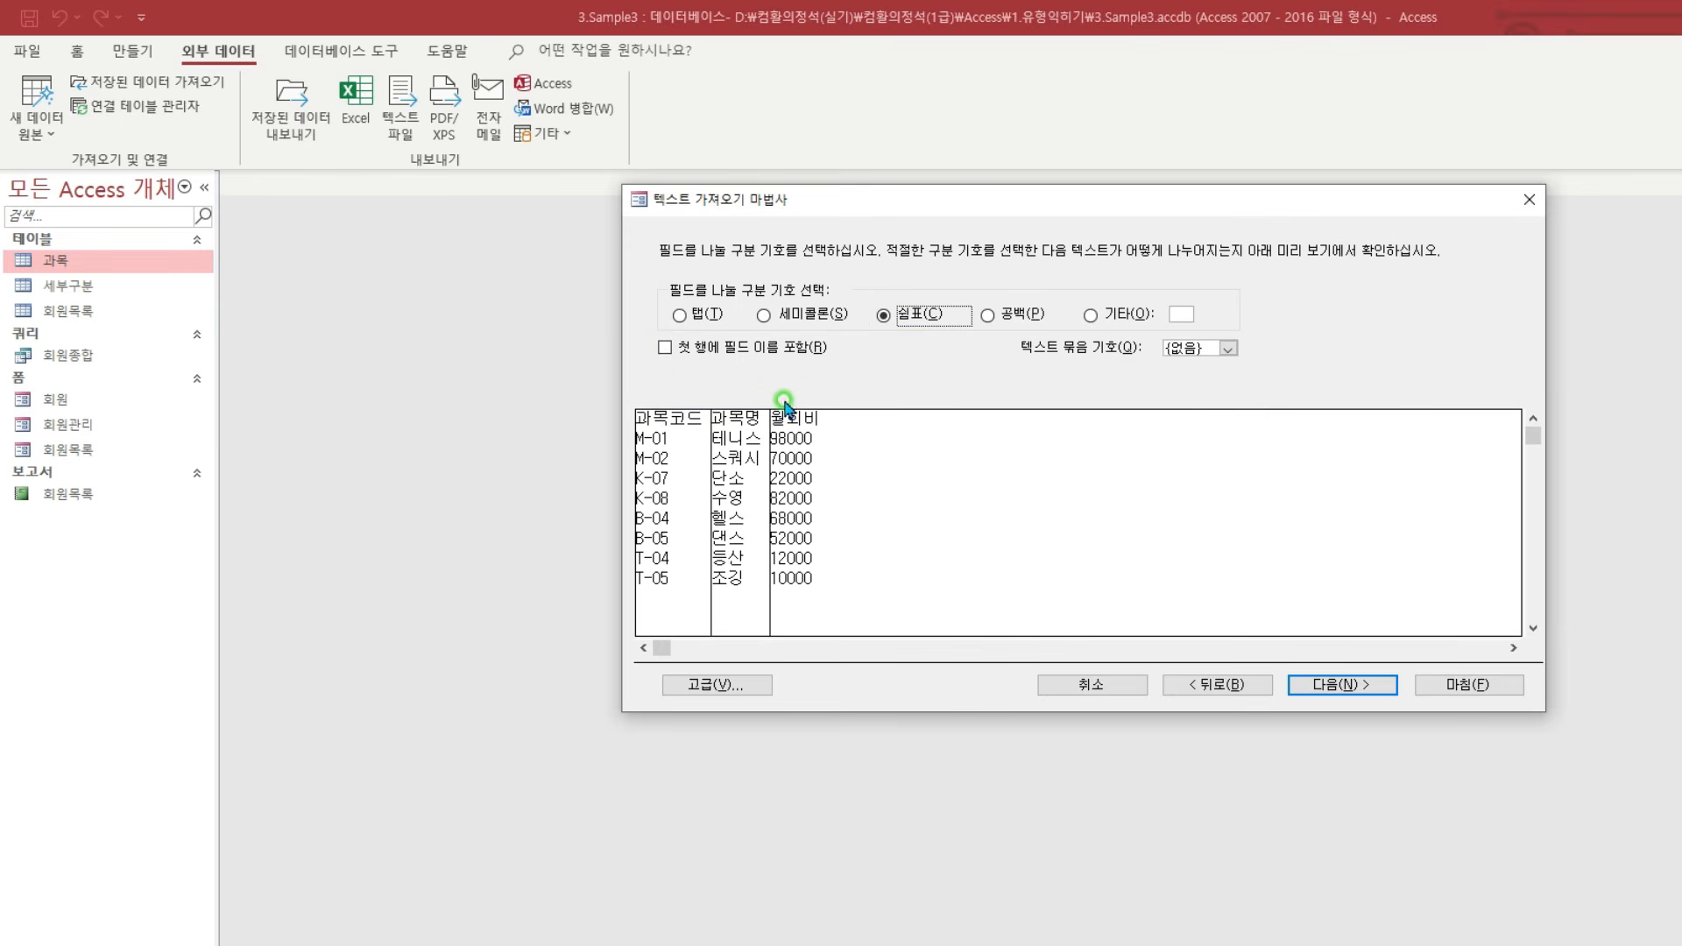
Use the first row as field names for the comma-delimited text and accept the default field options.
left_click(663, 348)
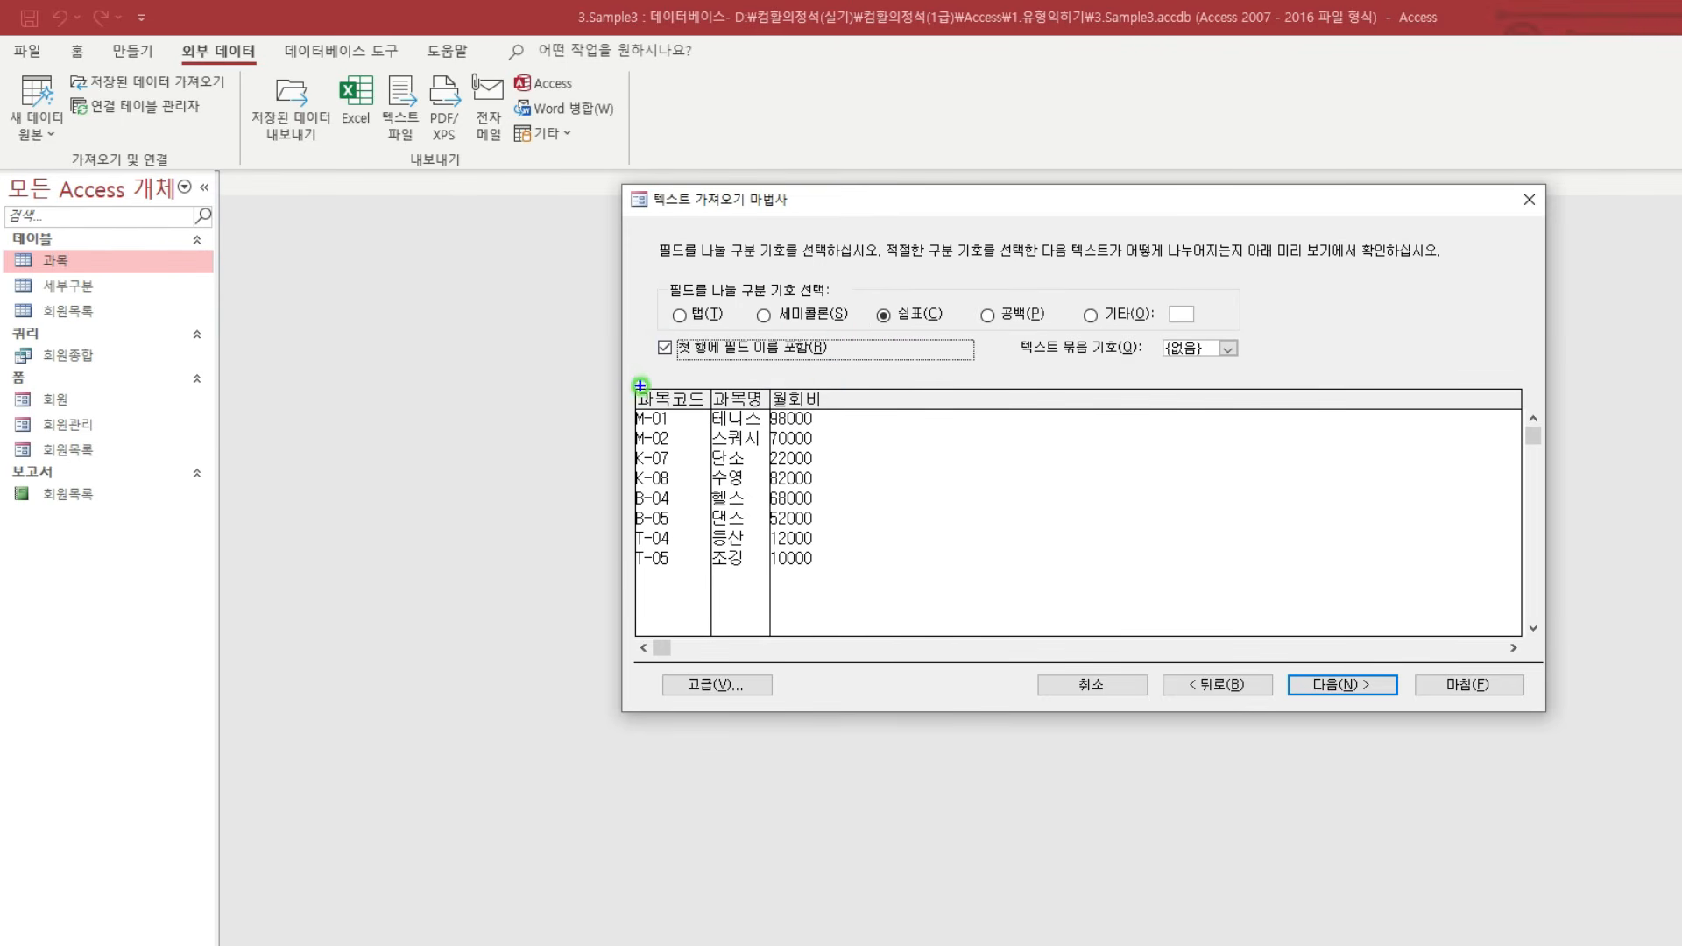
left_click_drag(633, 388, 832, 410)
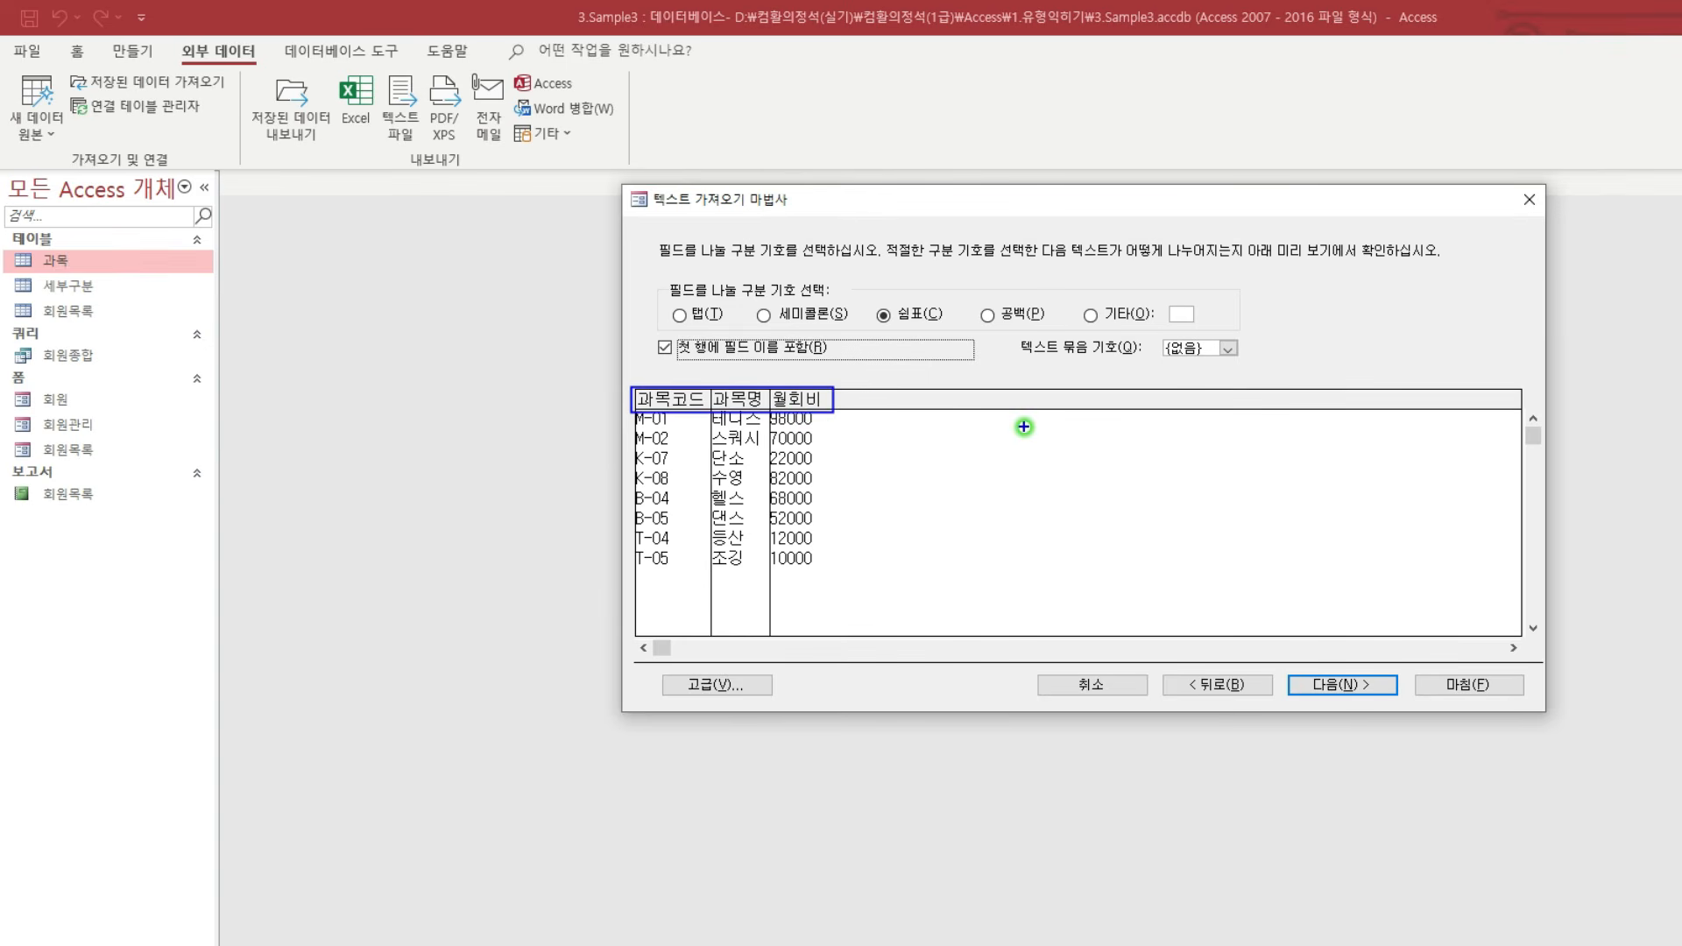
left_click_drag(1283, 666, 1403, 706)
left_click(1367, 681)
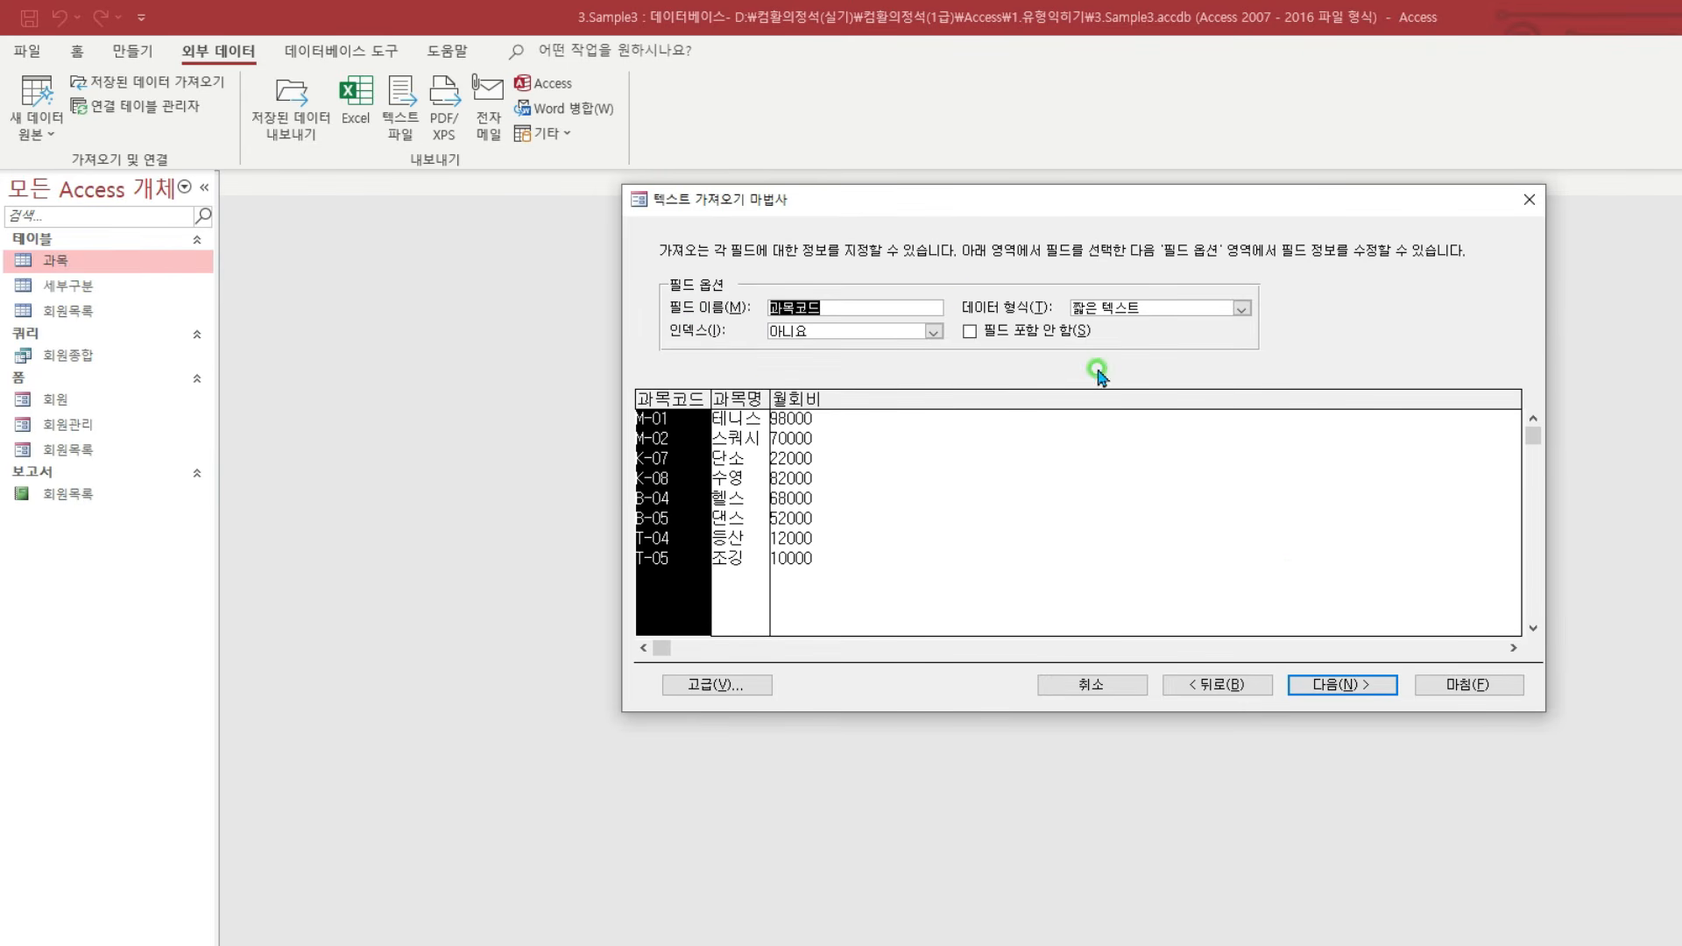
left_click(1311, 685)
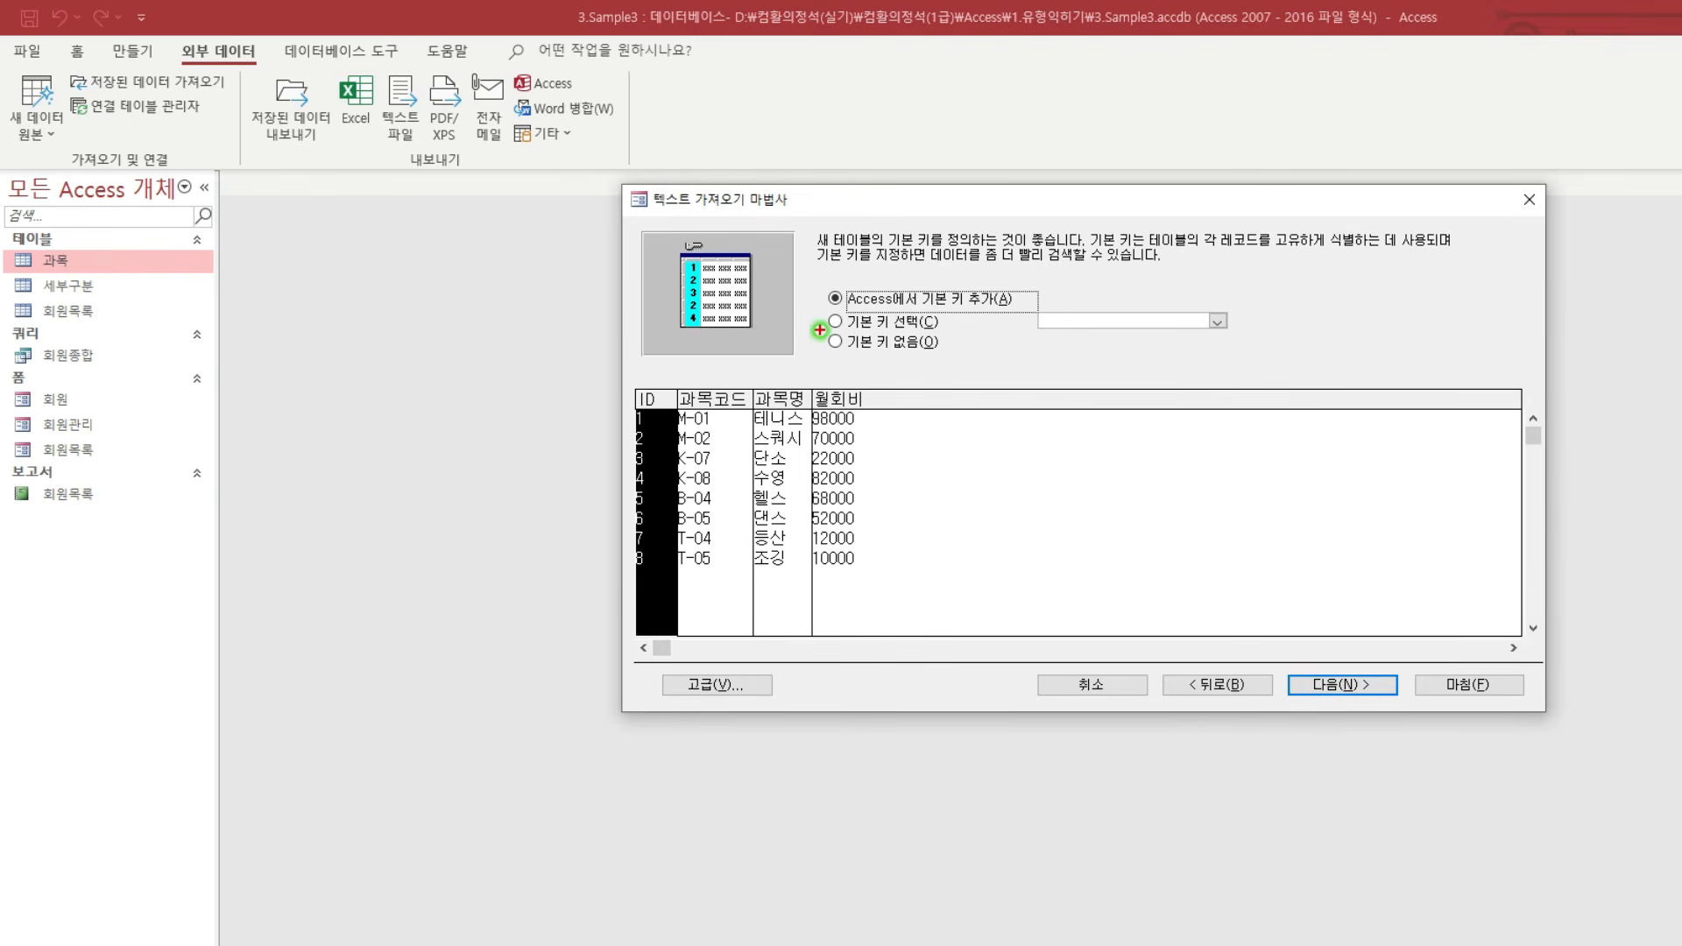
Choose no primary key (기본 키 없음) for the imported table and continue to the table naming stage.
left_click_drag(819, 331, 934, 360)
left_click(889, 344)
left_click(1341, 683)
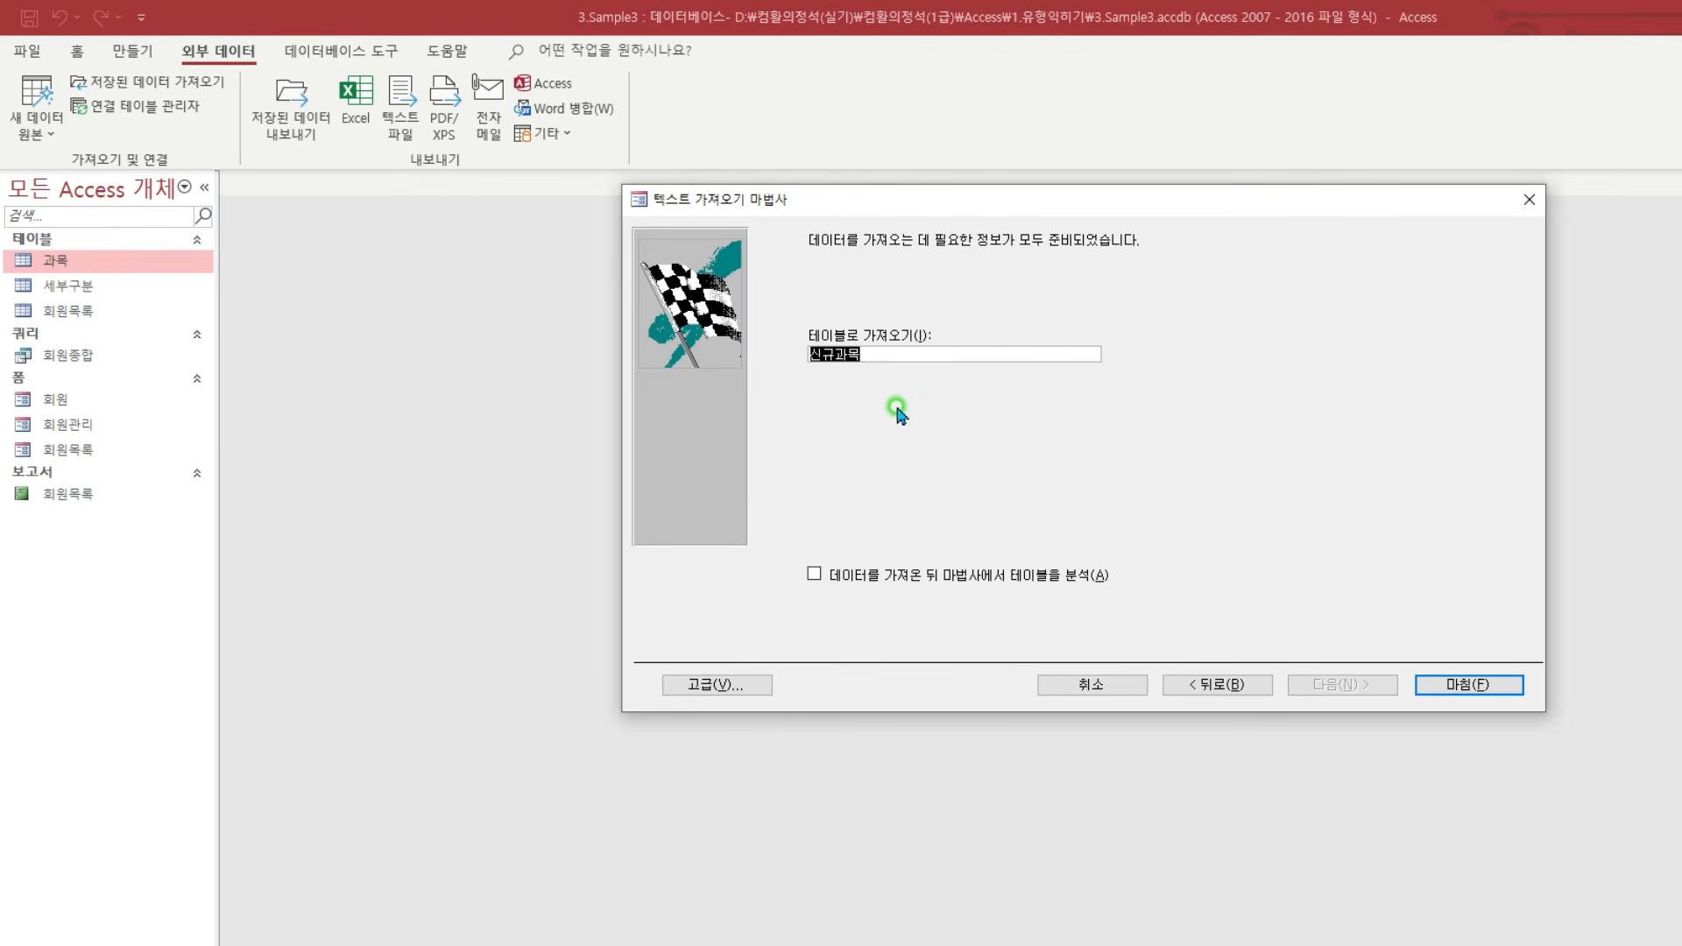
Finish the import into a table named 신규과목 and close the wizard without saving the import steps.
left_click_drag(798, 320, 945, 372)
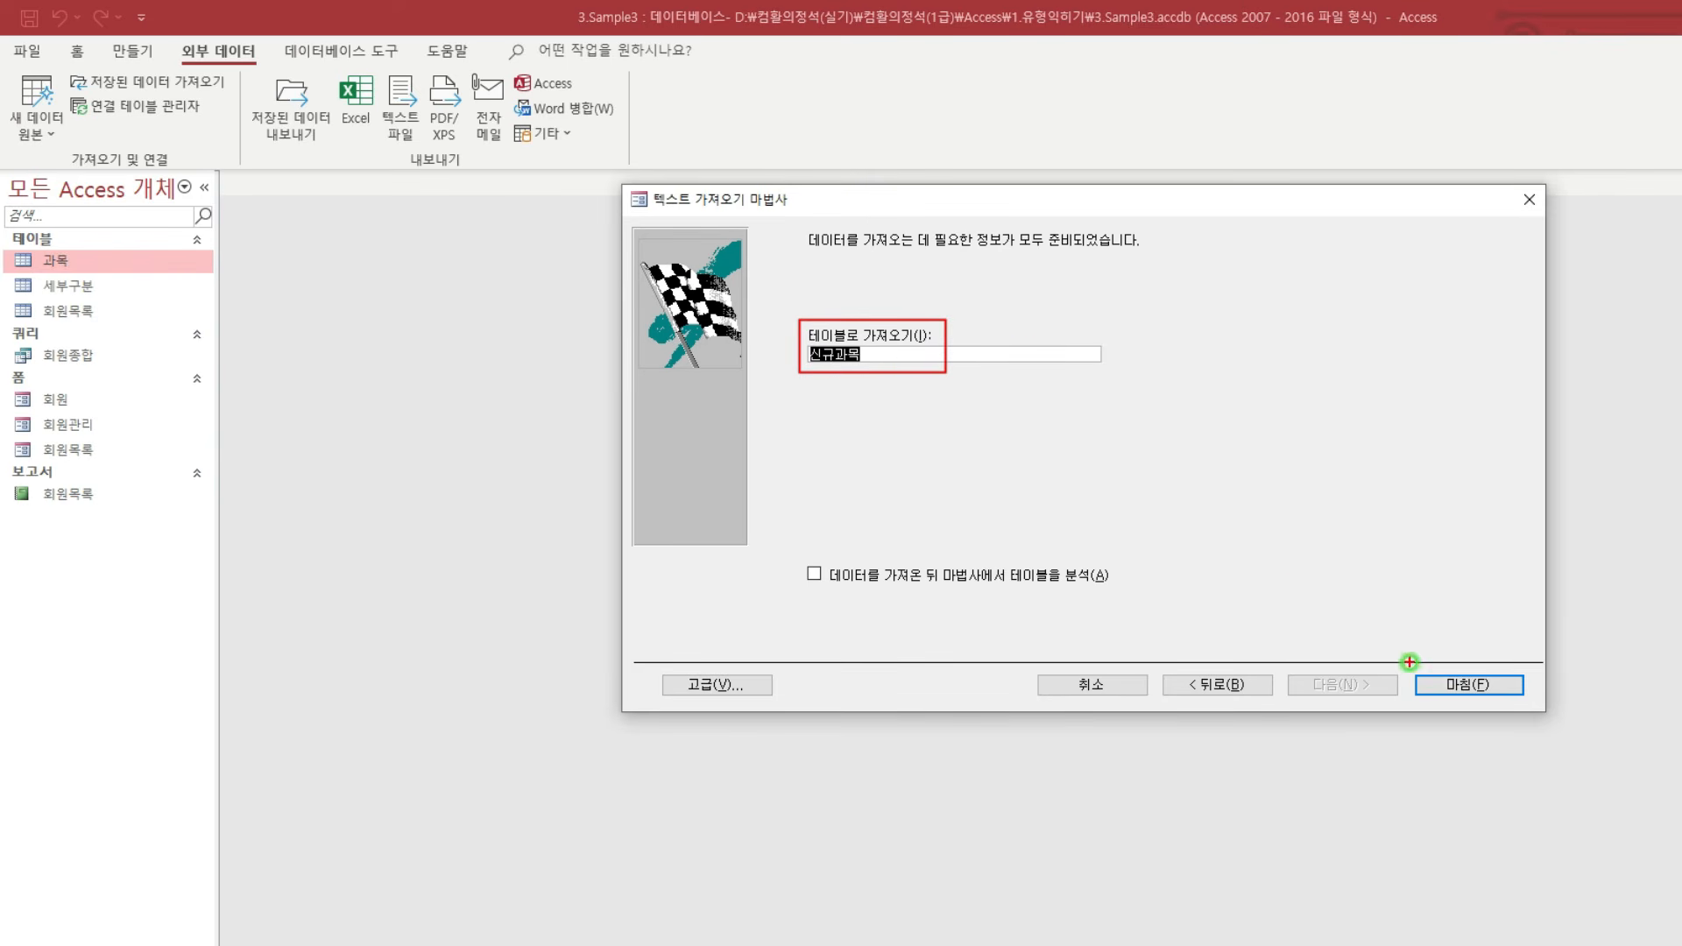
left_click_drag(1406, 666, 1530, 706)
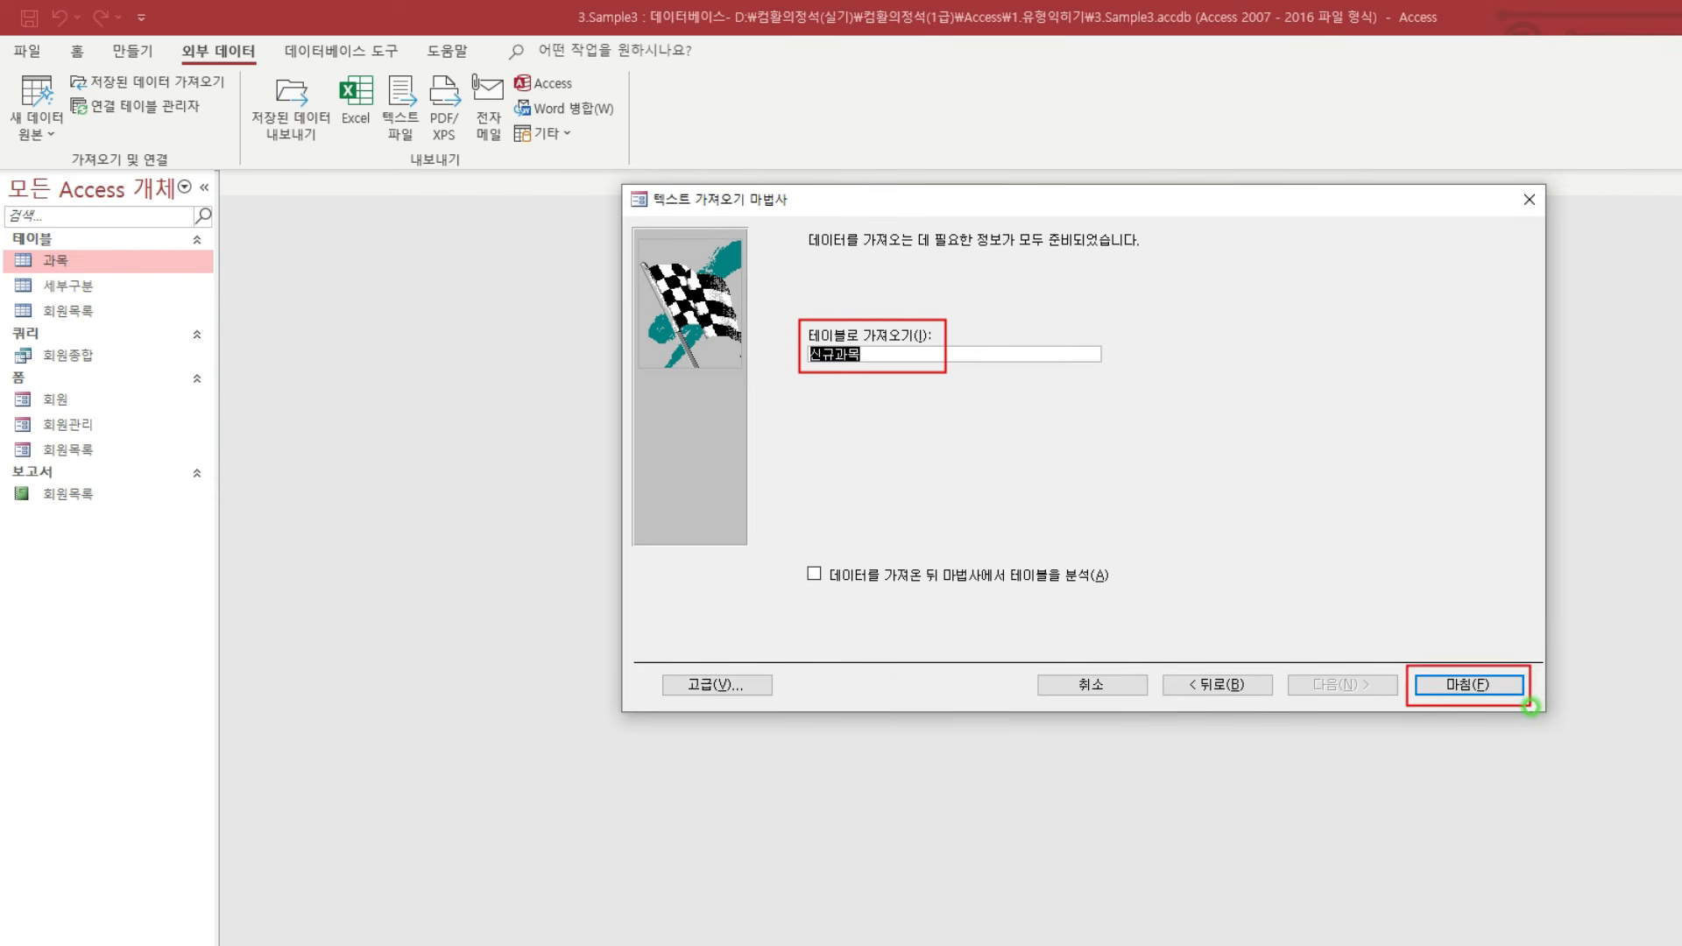
left_click(1489, 687)
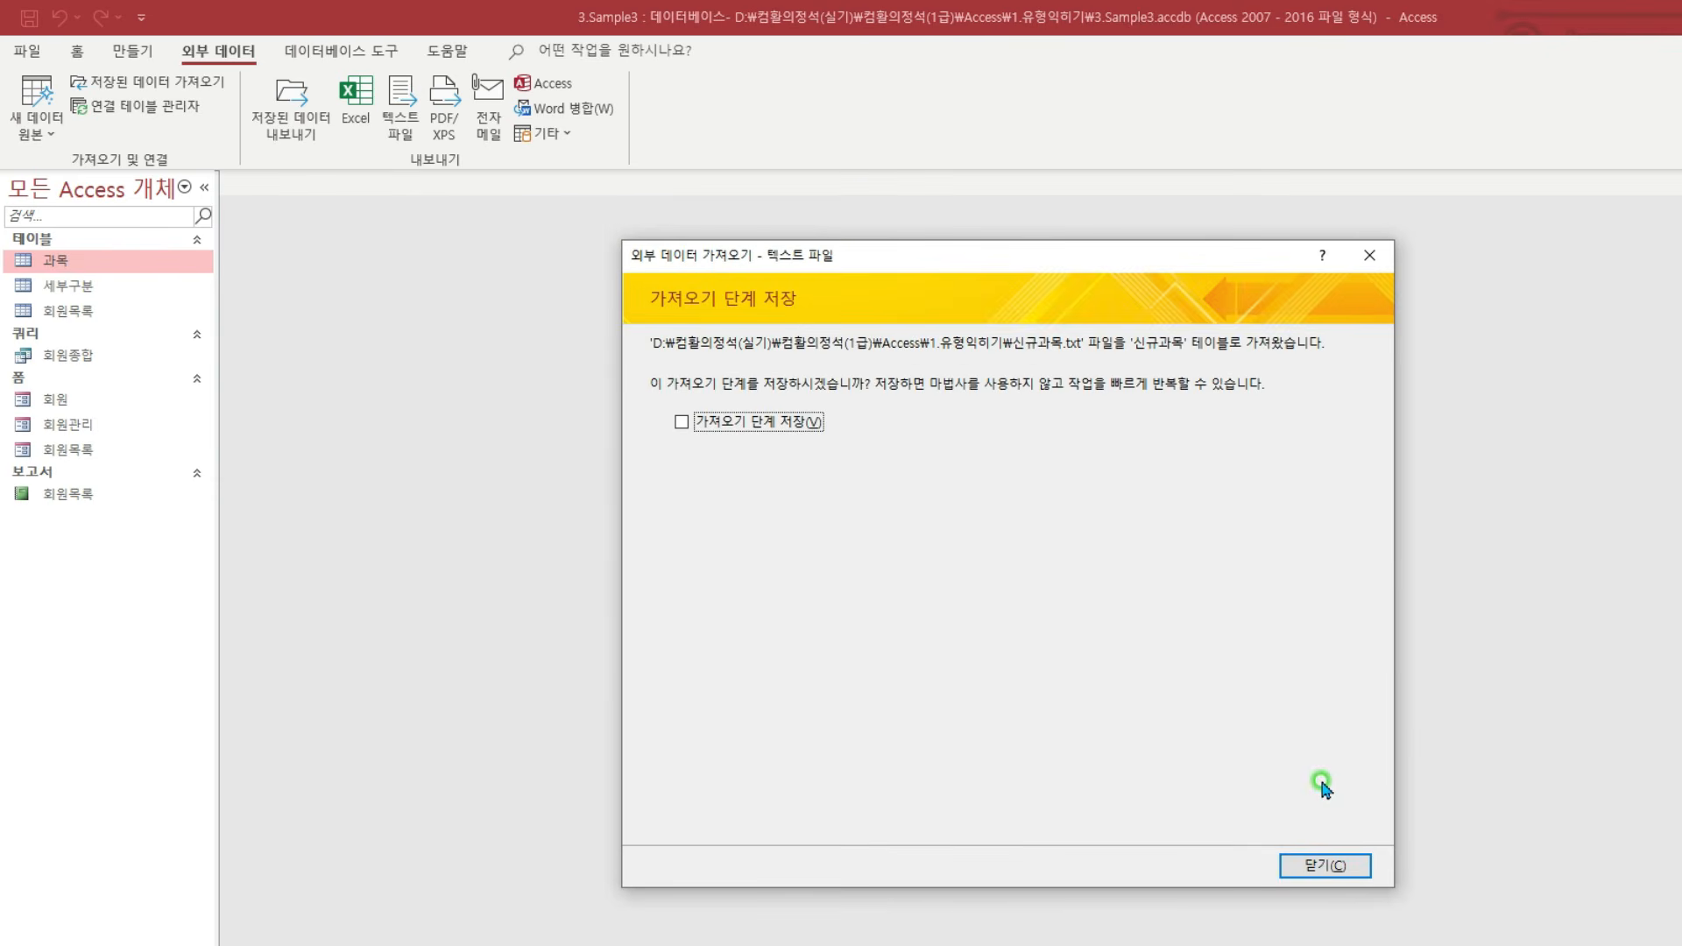
left_click(1324, 865)
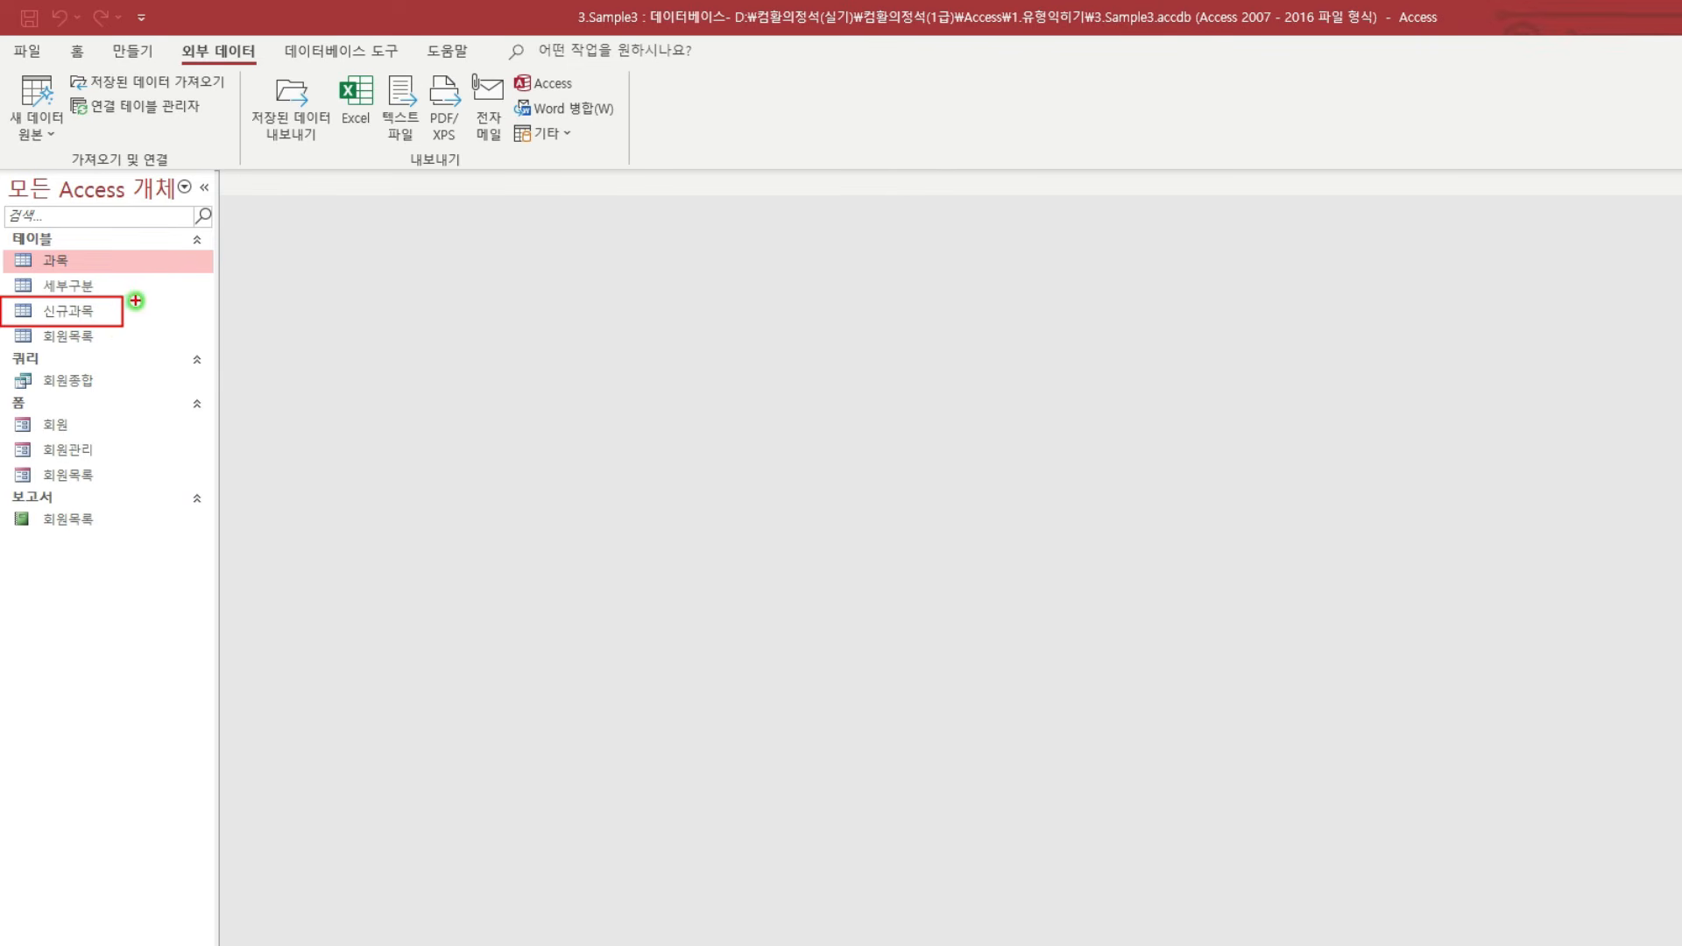
Open the imported 신규과목 table and check its fields and records.
left_click(81, 313)
double_click(81, 313)
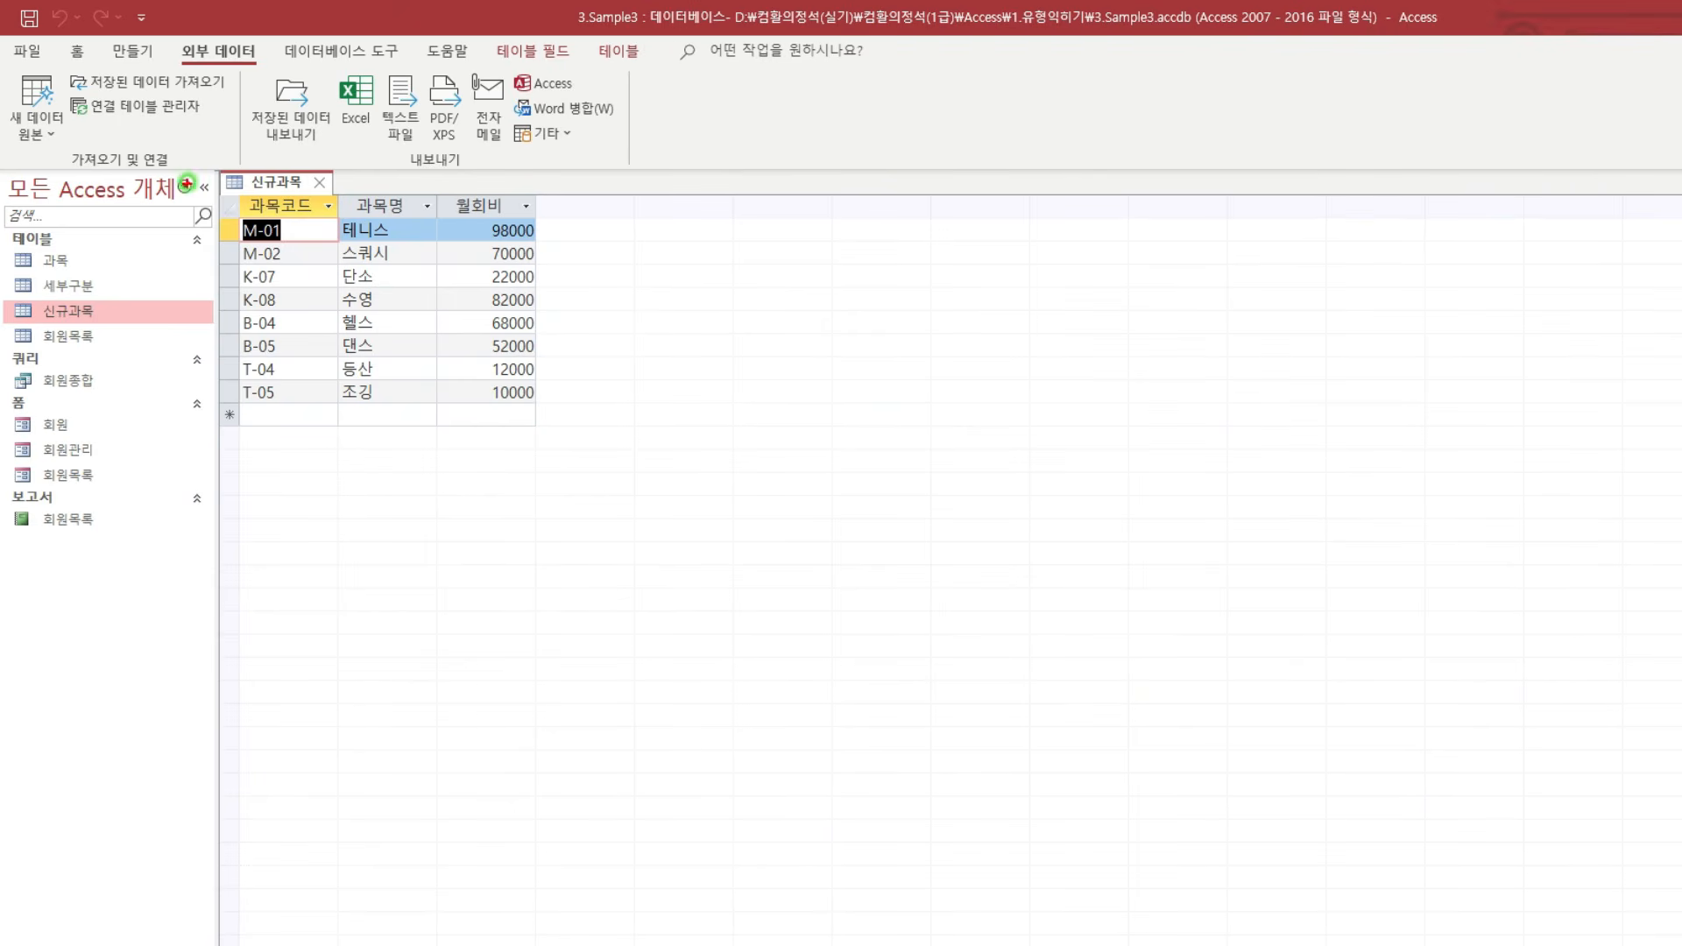
left_click_drag(203, 164, 549, 411)
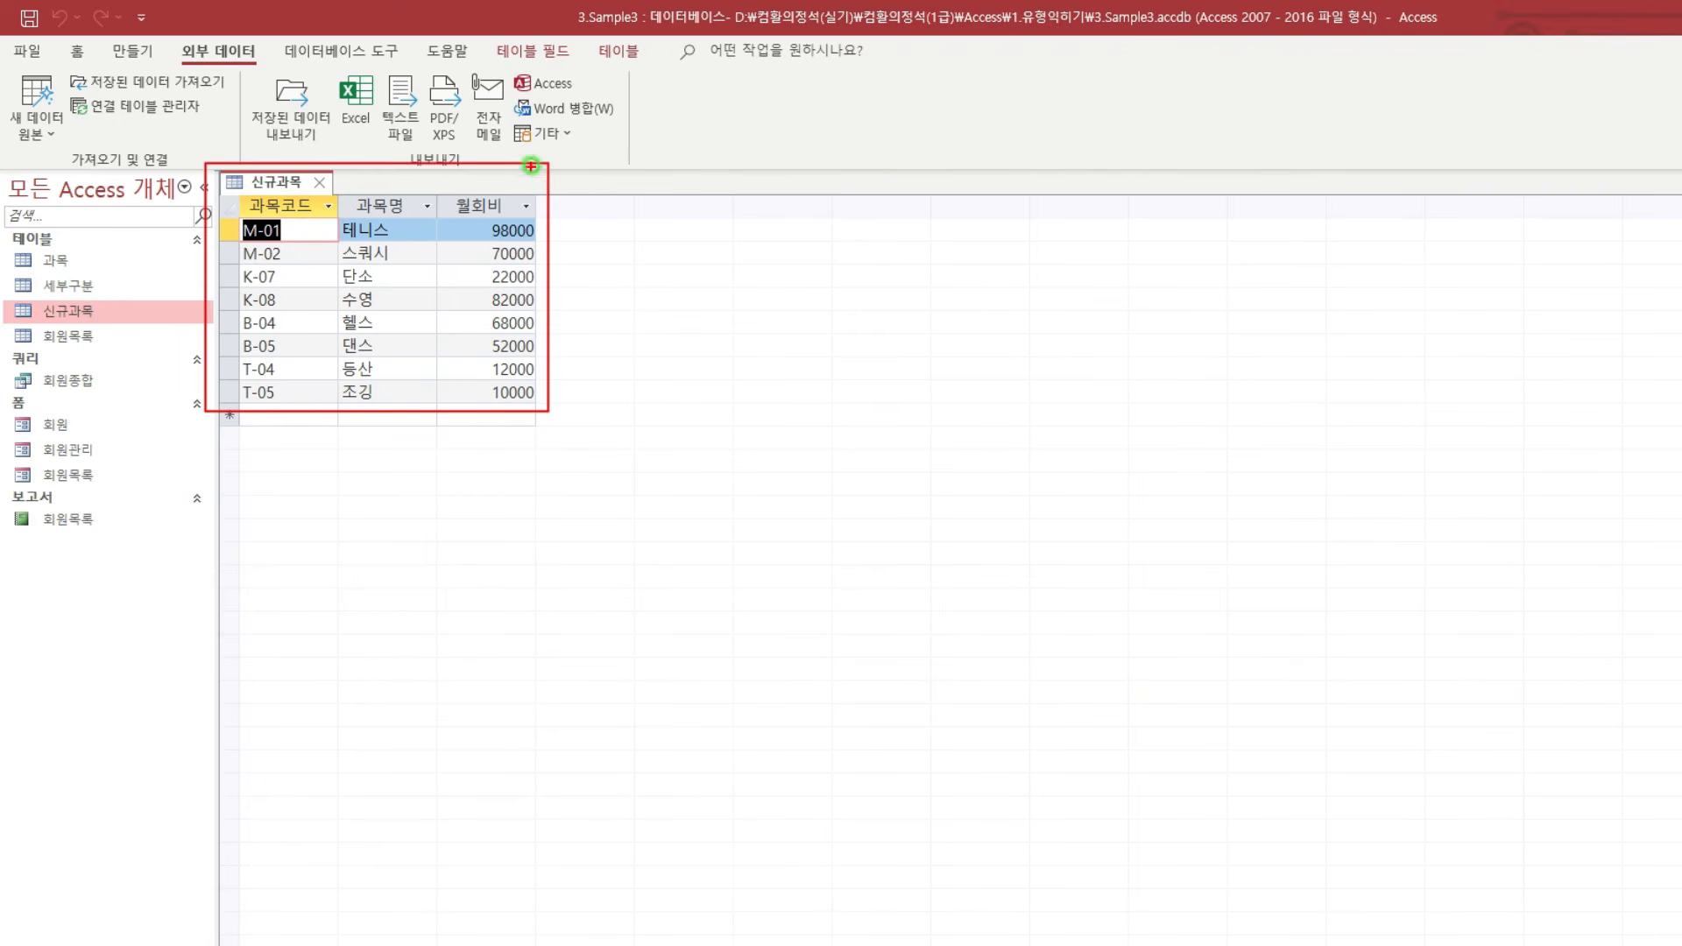
left_click_drag(551, 154, 565, 151)
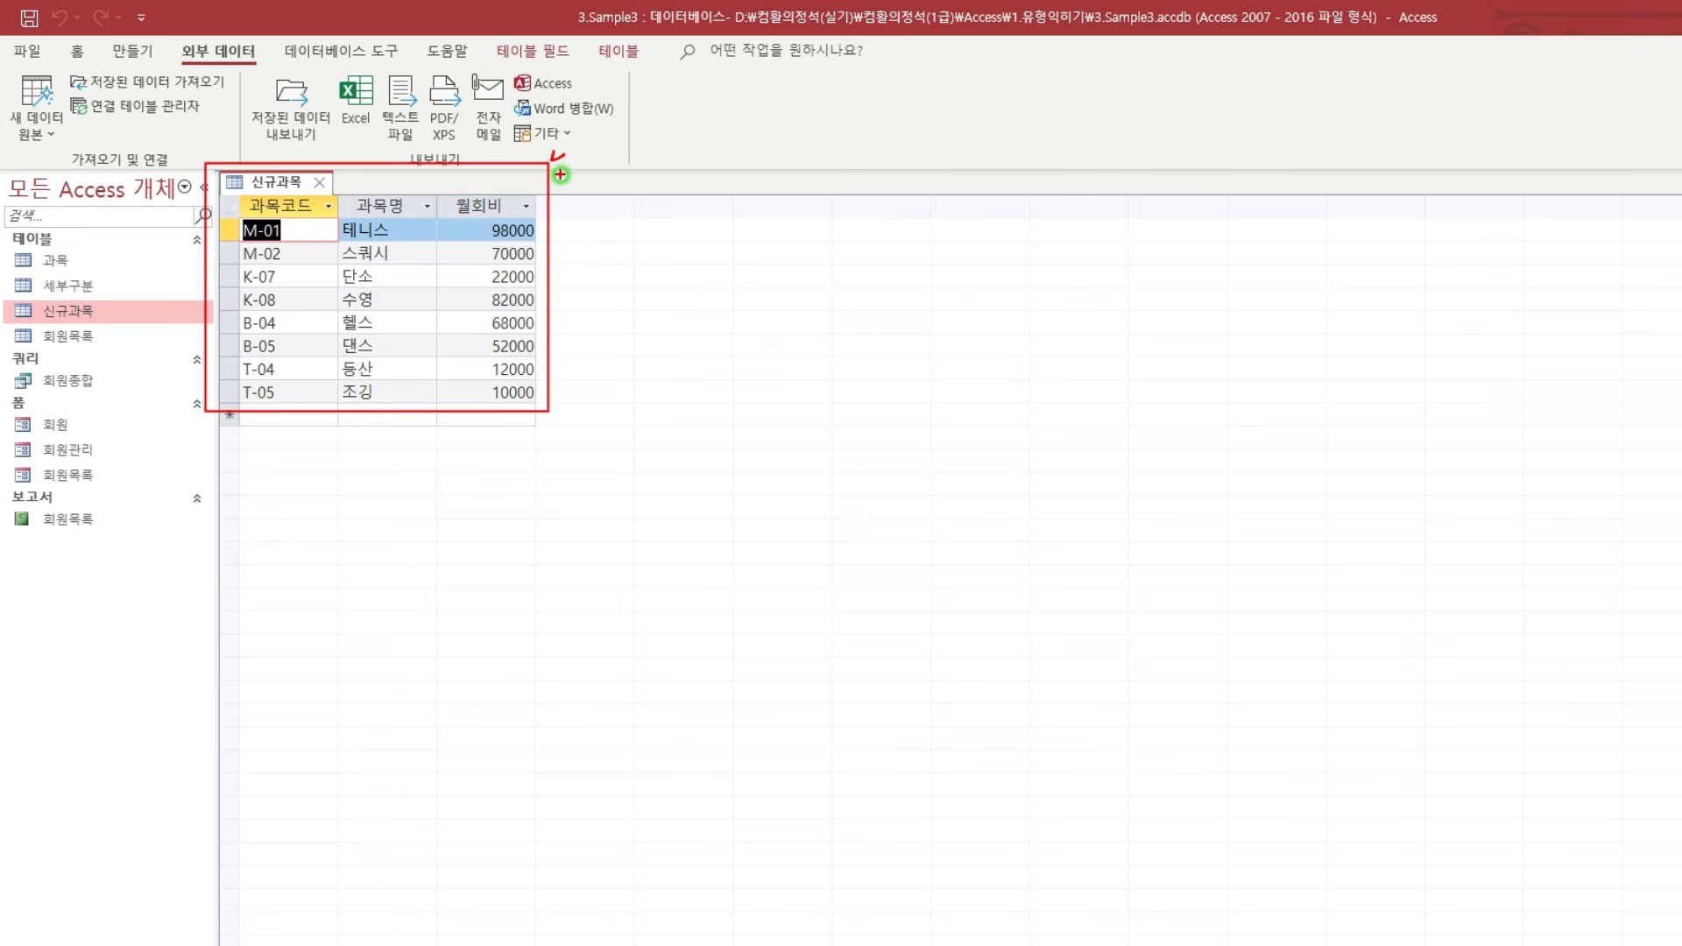